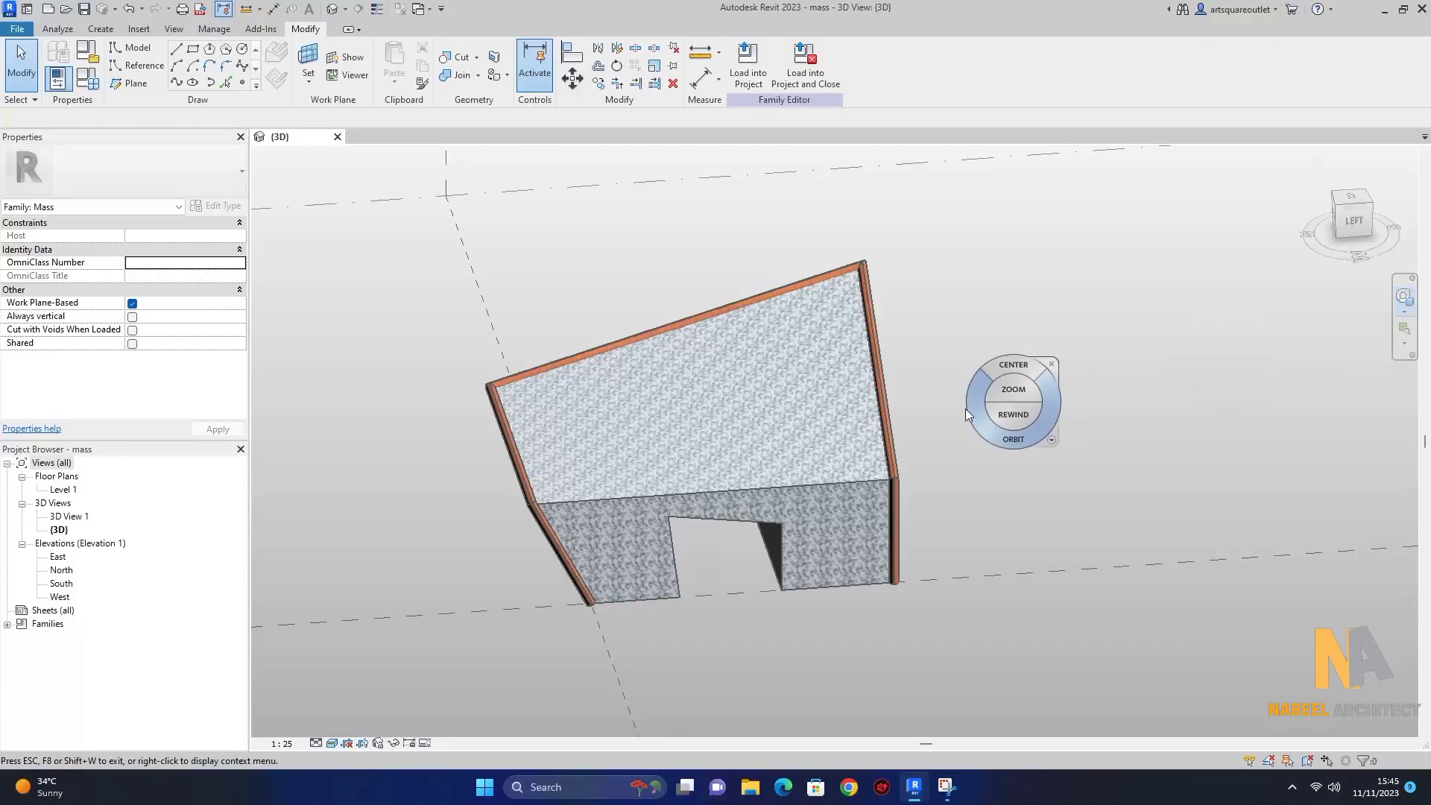
Step: Orbit and zoom around the doorway-like mass, then bring up the File menu's new-file options
mouse_move(933, 418)
mouse_down()
mouse_move(931, 396)
mouse_move(951, 446)
mouse_move(897, 355)
mouse_move(897, 289)
mouse_move(1015, 300)
mouse_move(1086, 377)
mouse_move(1029, 476)
mouse_move(767, 425)
mouse_move(685, 372)
mouse_move(1151, 399)
mouse_move(771, 427)
mouse_move(666, 319)
mouse_move(641, 257)
mouse_move(437, 292)
mouse_move(901, 316)
mouse_move(1085, 457)
mouse_move(896, 434)
mouse_move(866, 447)
mouse_move(852, 431)
mouse_move(932, 291)
mouse_move(1111, 270)
mouse_move(1225, 316)
mouse_move(1176, 343)
mouse_move(809, 350)
mouse_move(805, 417)
mouse_move(865, 450)
mouse_move(920, 414)
mouse_move(922, 447)
mouse_up()
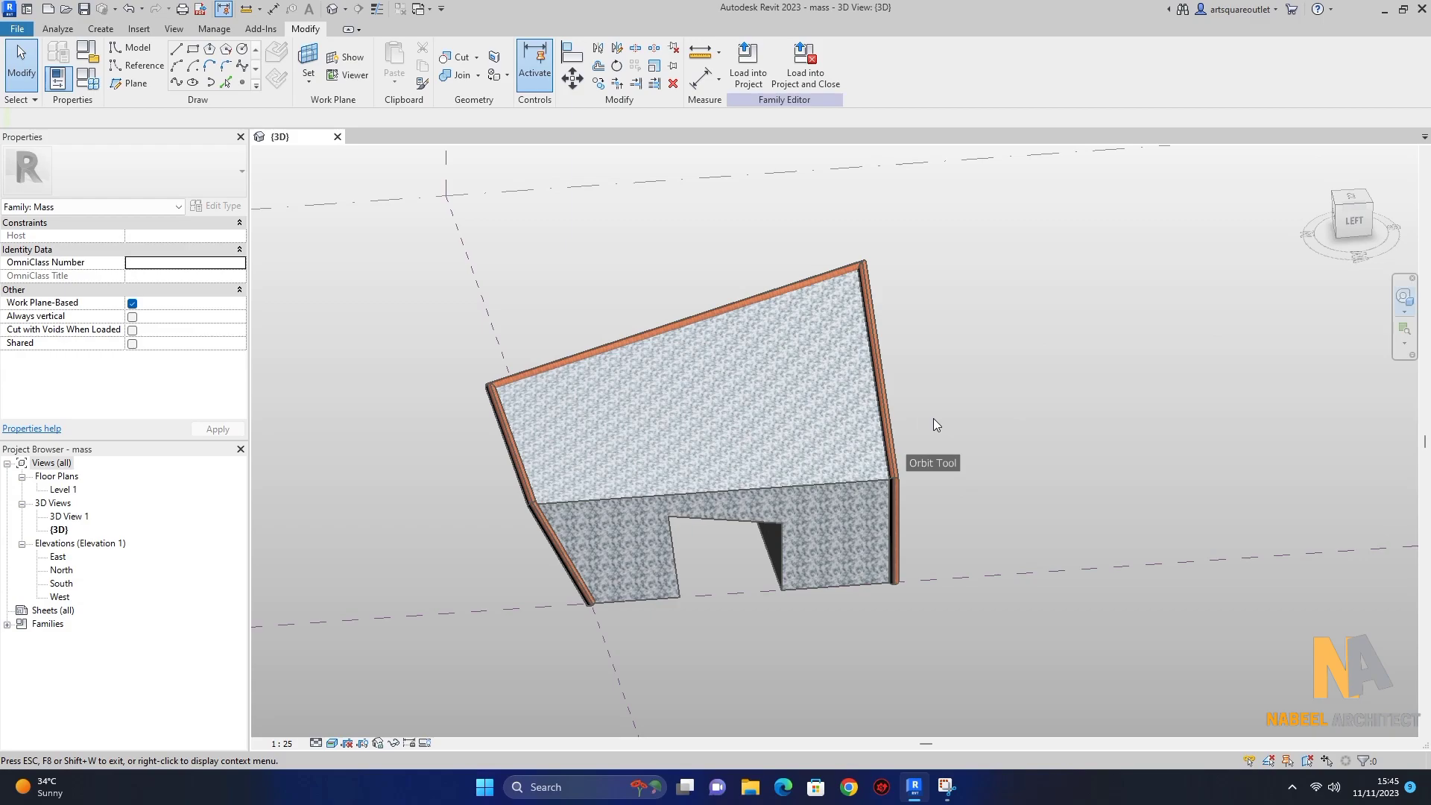
mouse_move(932, 401)
mouse_down()
mouse_move(941, 432)
mouse_move(905, 386)
mouse_move(893, 301)
mouse_move(995, 288)
mouse_move(1080, 356)
mouse_move(1092, 447)
mouse_move(823, 447)
mouse_move(682, 367)
mouse_move(849, 369)
mouse_move(1087, 401)
mouse_move(1016, 423)
mouse_move(799, 425)
mouse_move(677, 337)
mouse_move(644, 262)
mouse_move(383, 297)
mouse_move(869, 314)
mouse_move(1058, 425)
mouse_move(867, 448)
mouse_move(922, 299)
mouse_move(1083, 270)
mouse_move(1211, 309)
mouse_move(1217, 347)
mouse_move(845, 350)
mouse_move(798, 408)
mouse_move(838, 451)
mouse_move(874, 448)
mouse_up()
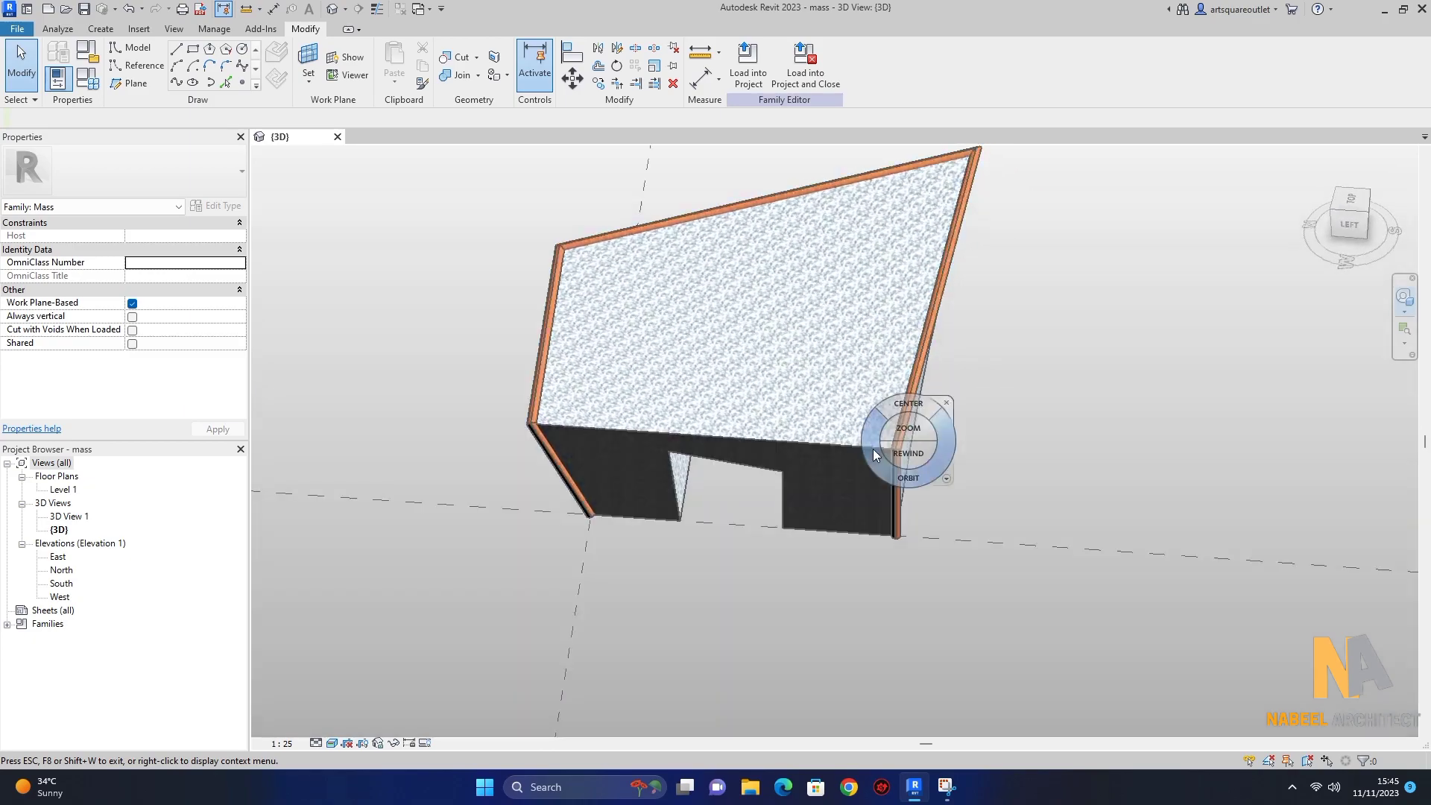
click(935, 438)
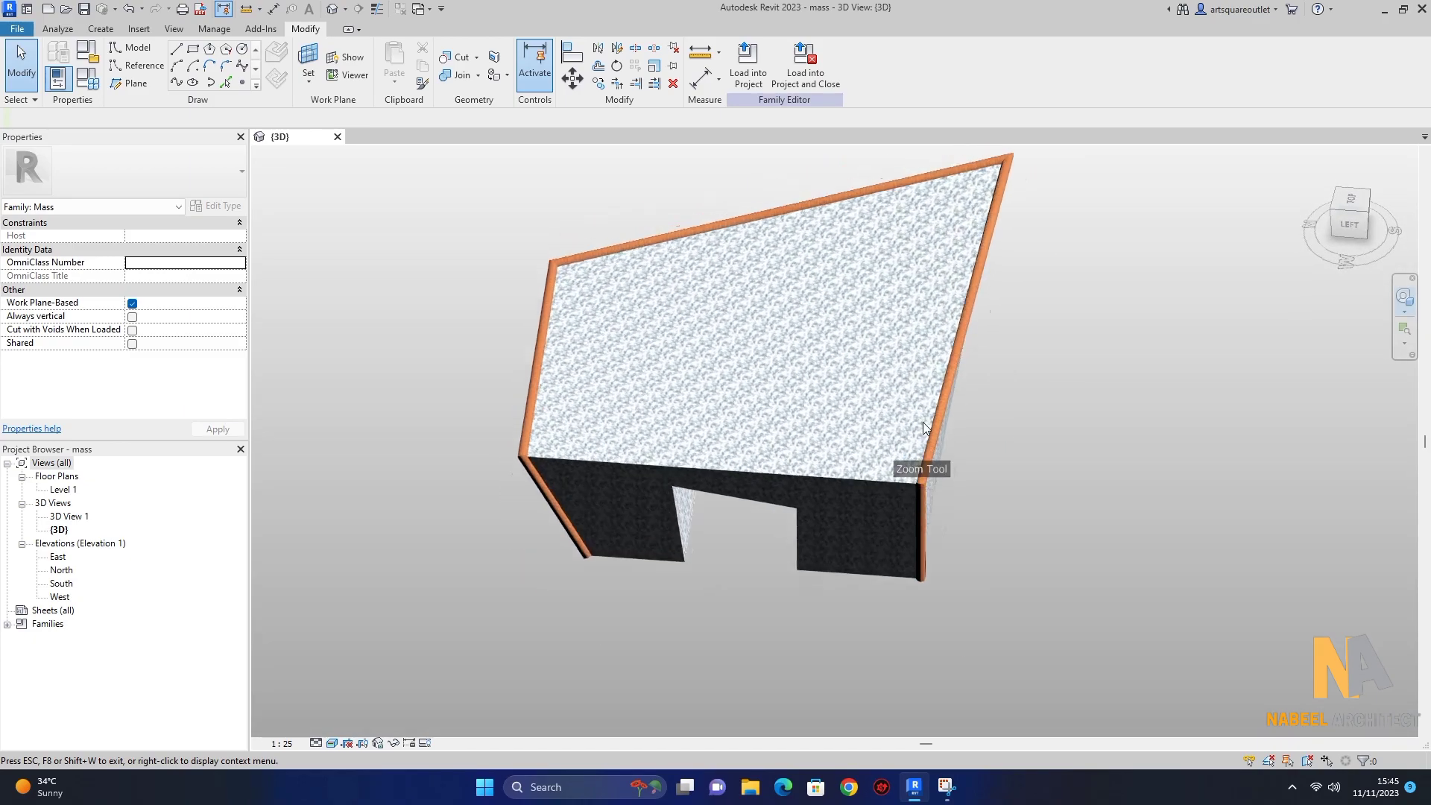
mouse_move(924, 426)
mouse_down()
mouse_move(923, 477)
mouse_move(927, 333)
mouse_move(1003, 253)
mouse_move(1124, 305)
mouse_move(1127, 436)
mouse_move(990, 422)
mouse_move(955, 463)
mouse_move(425, 298)
mouse_up()
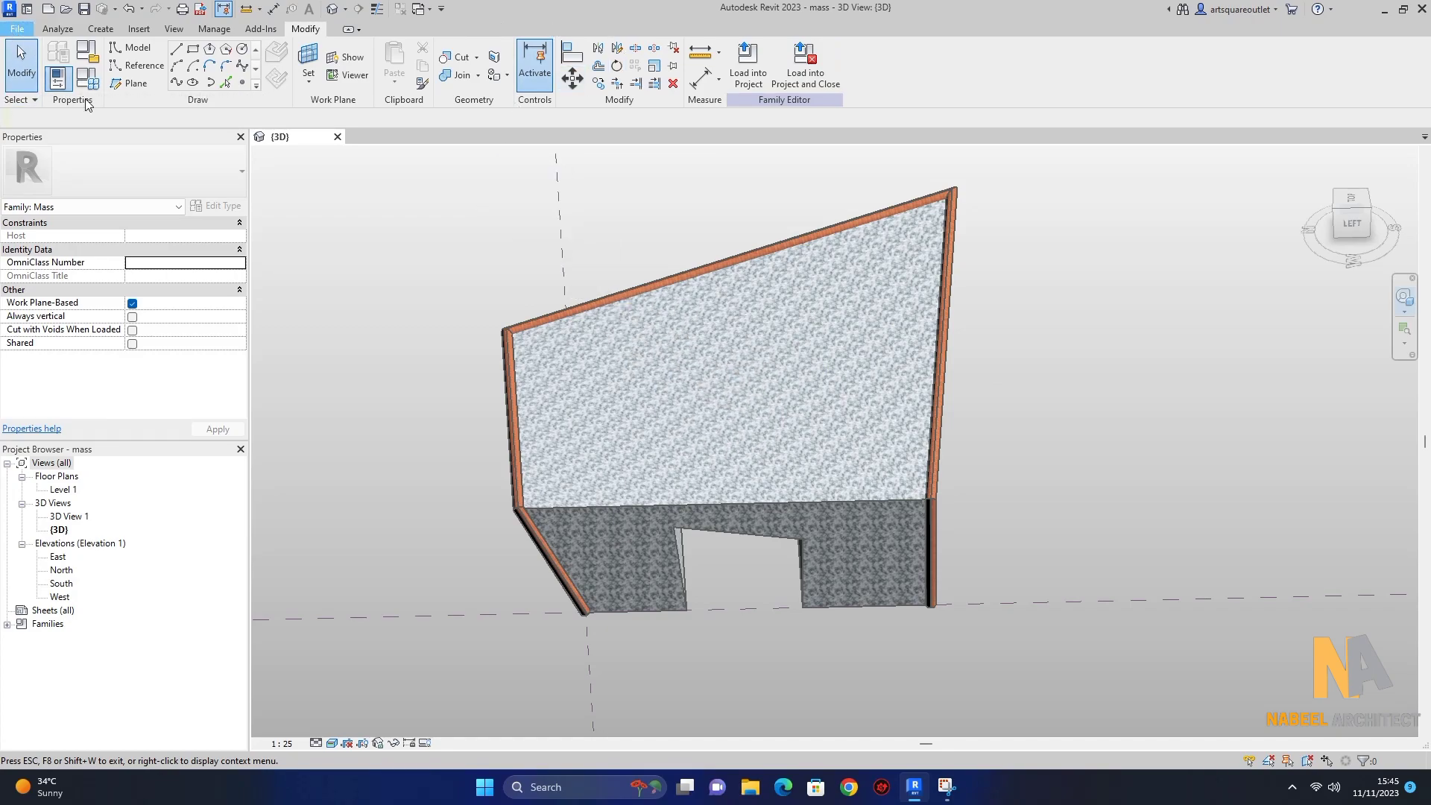
key(alt+f)
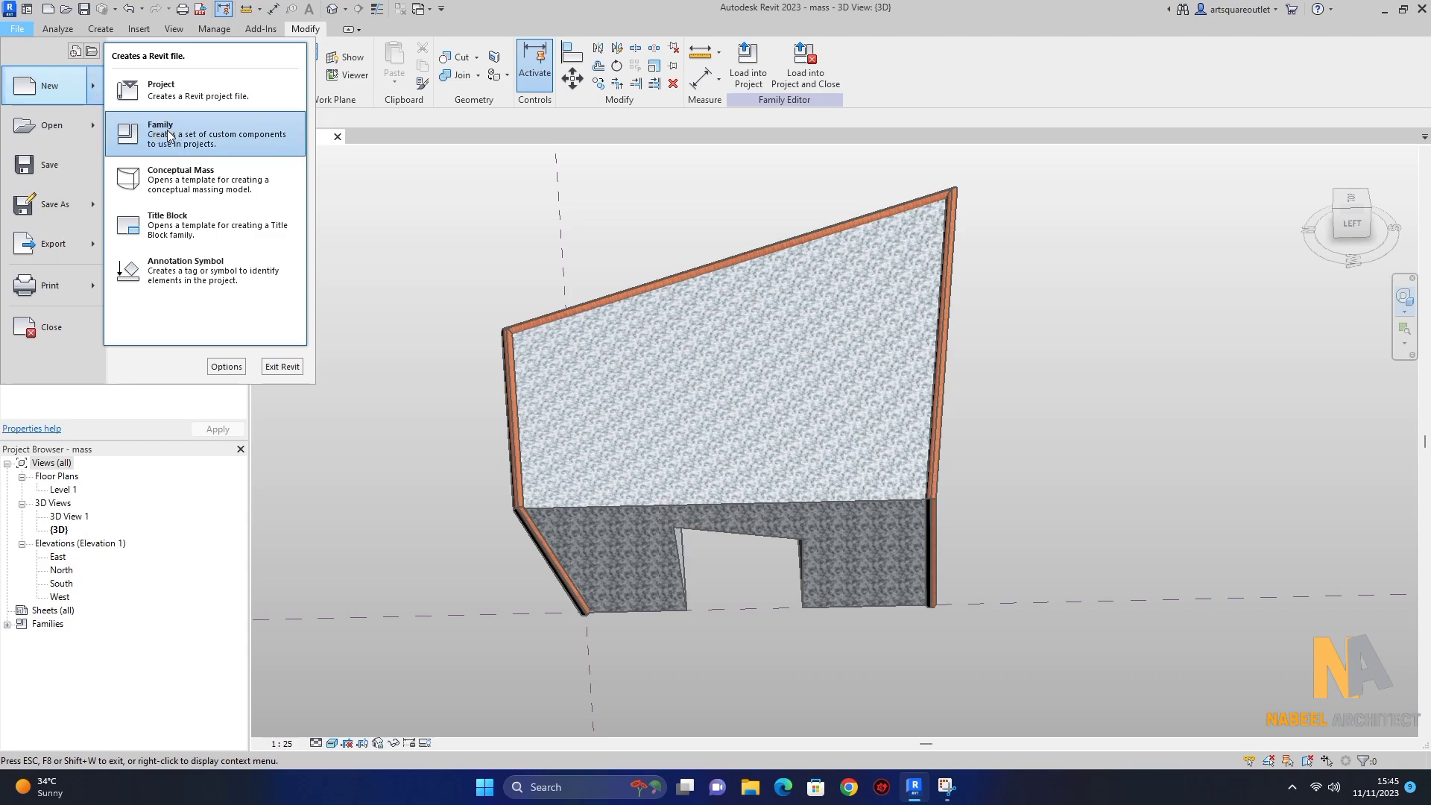
Step: Create a new family from the Conceptual Mass folder's Metric Mass template
click(170, 136)
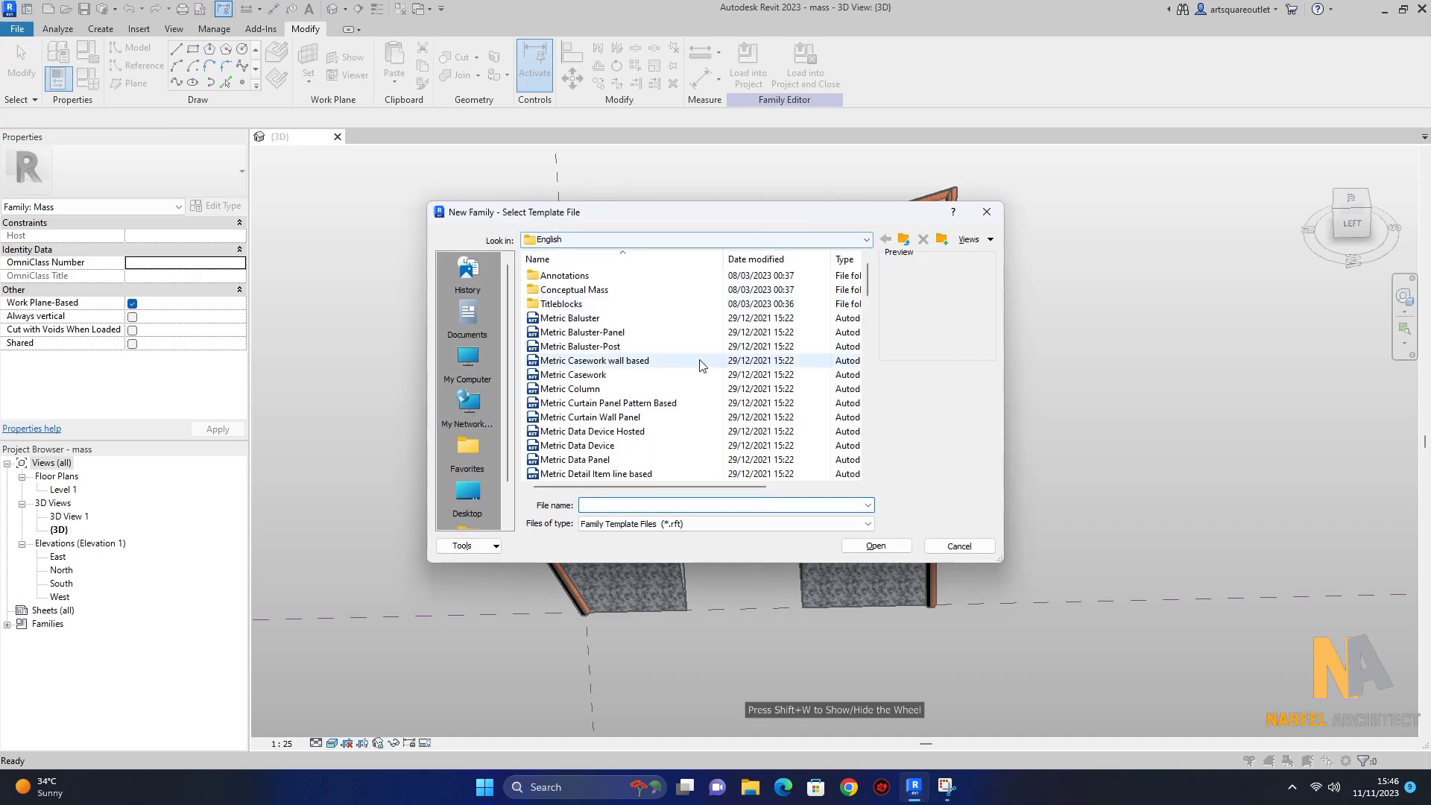
click(575, 290)
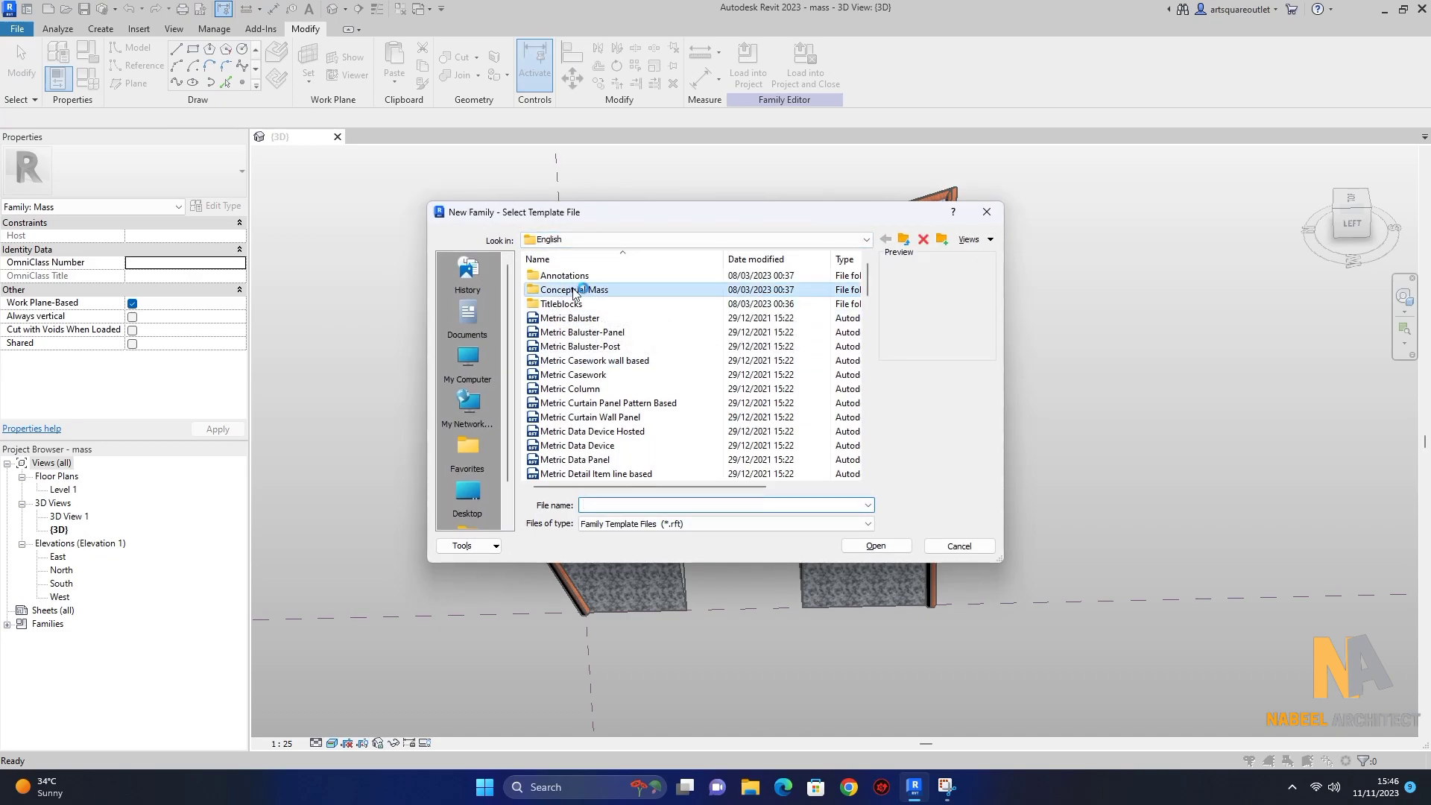
double_click(575, 291)
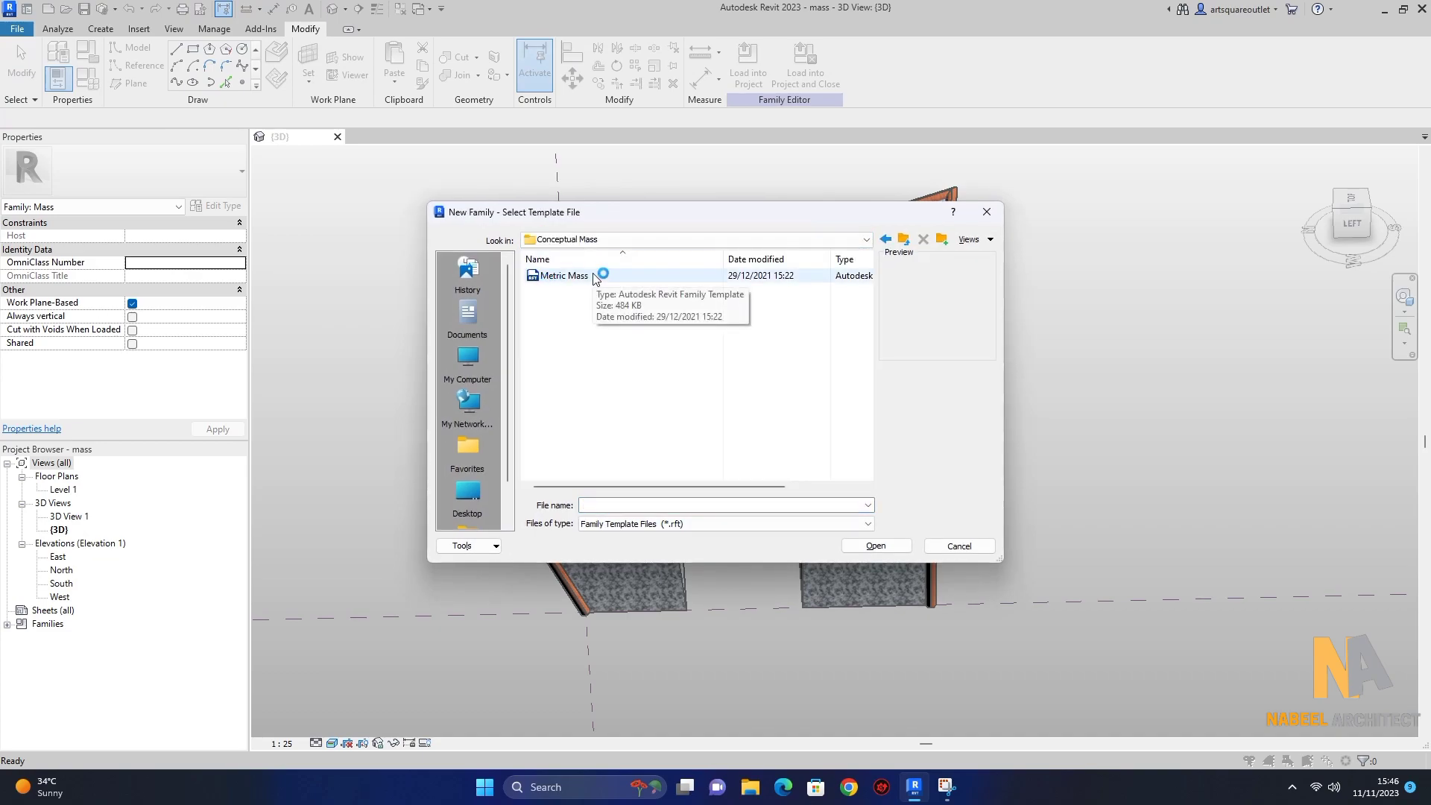
double_click(594, 277)
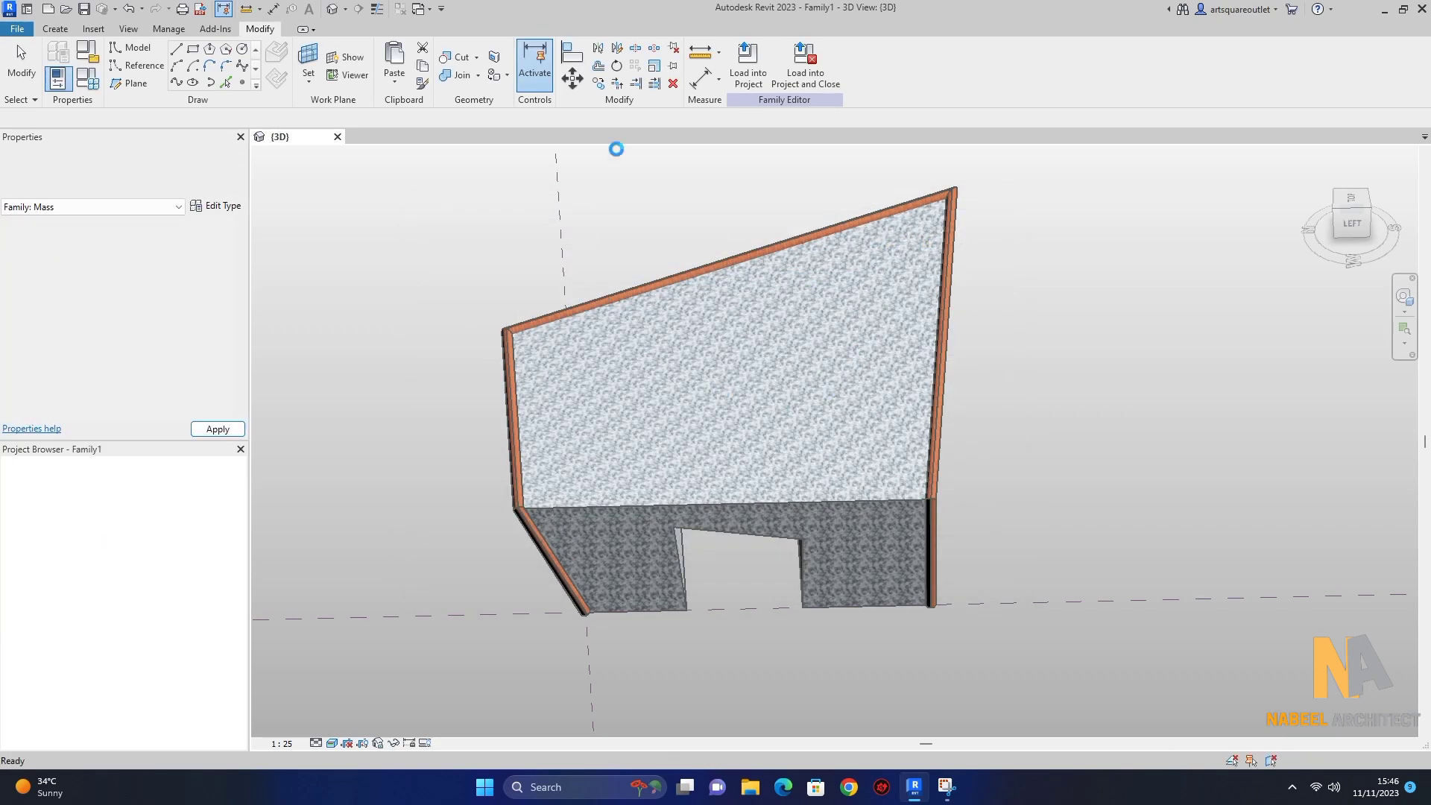
Step: Open the Level 1 floor plan of the new Family1 mass
scroll(914, 547, up, 3)
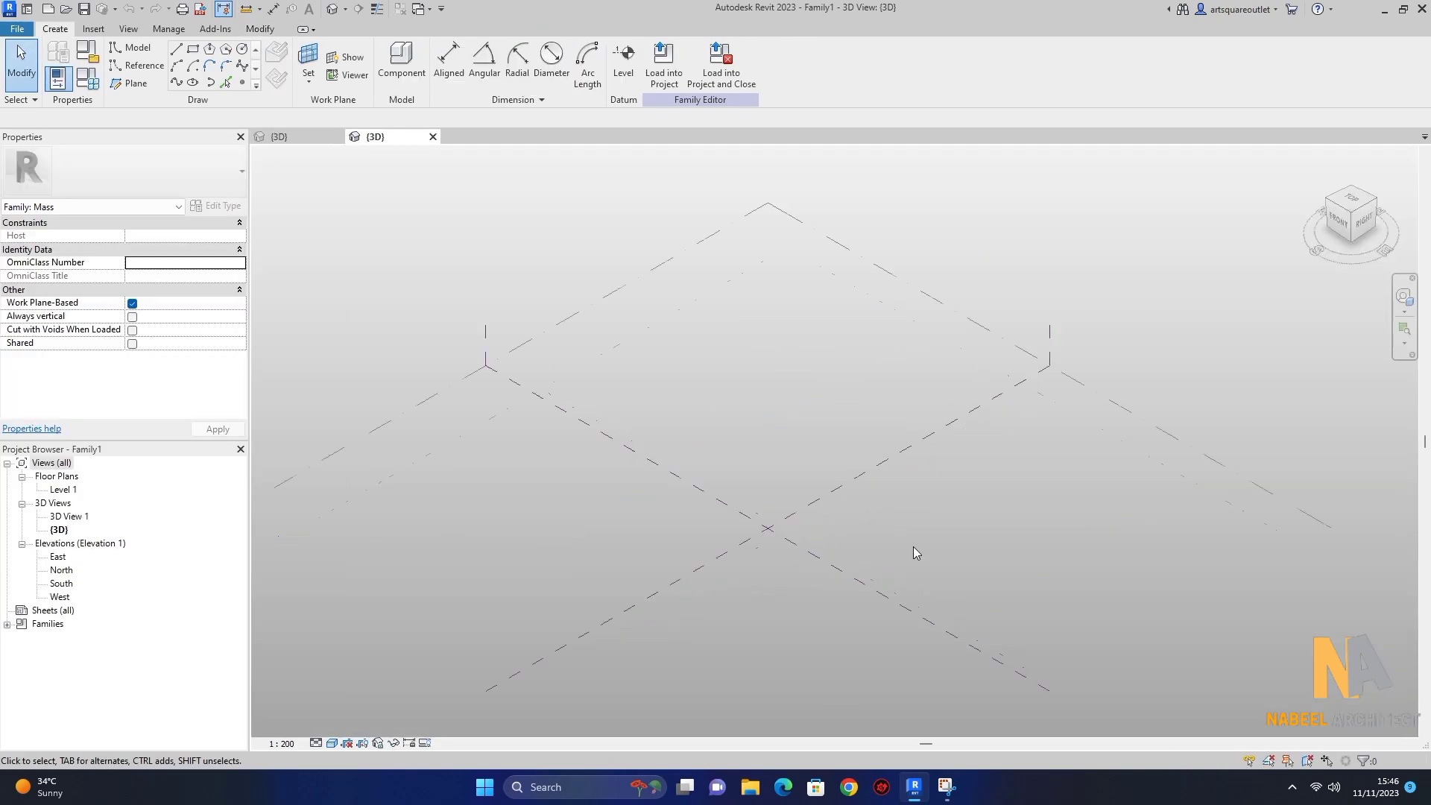
scroll(847, 453, down, 4)
scroll(854, 445, up, 1)
scroll(826, 431, up, 3)
scroll(671, 447, down, 3)
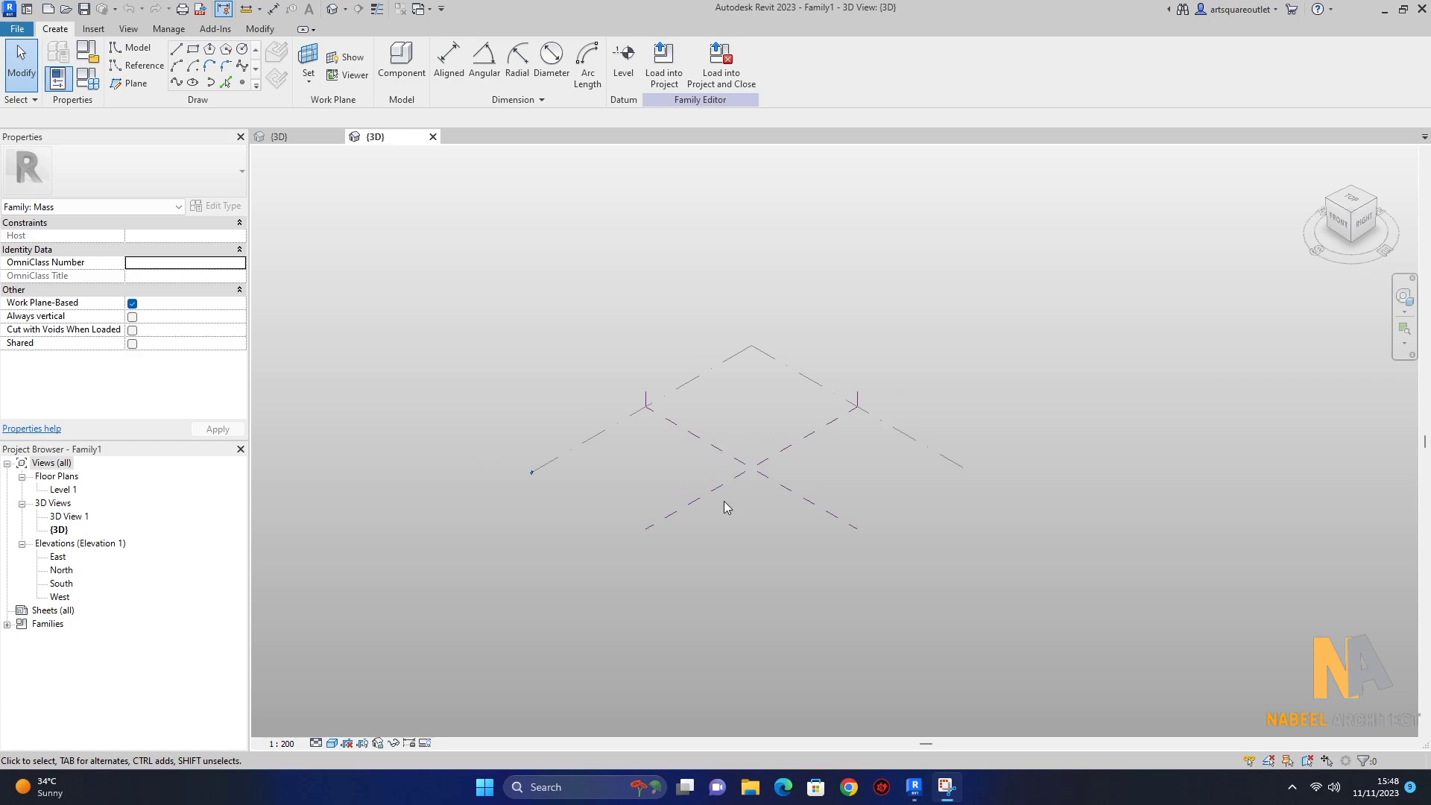
click(727, 507)
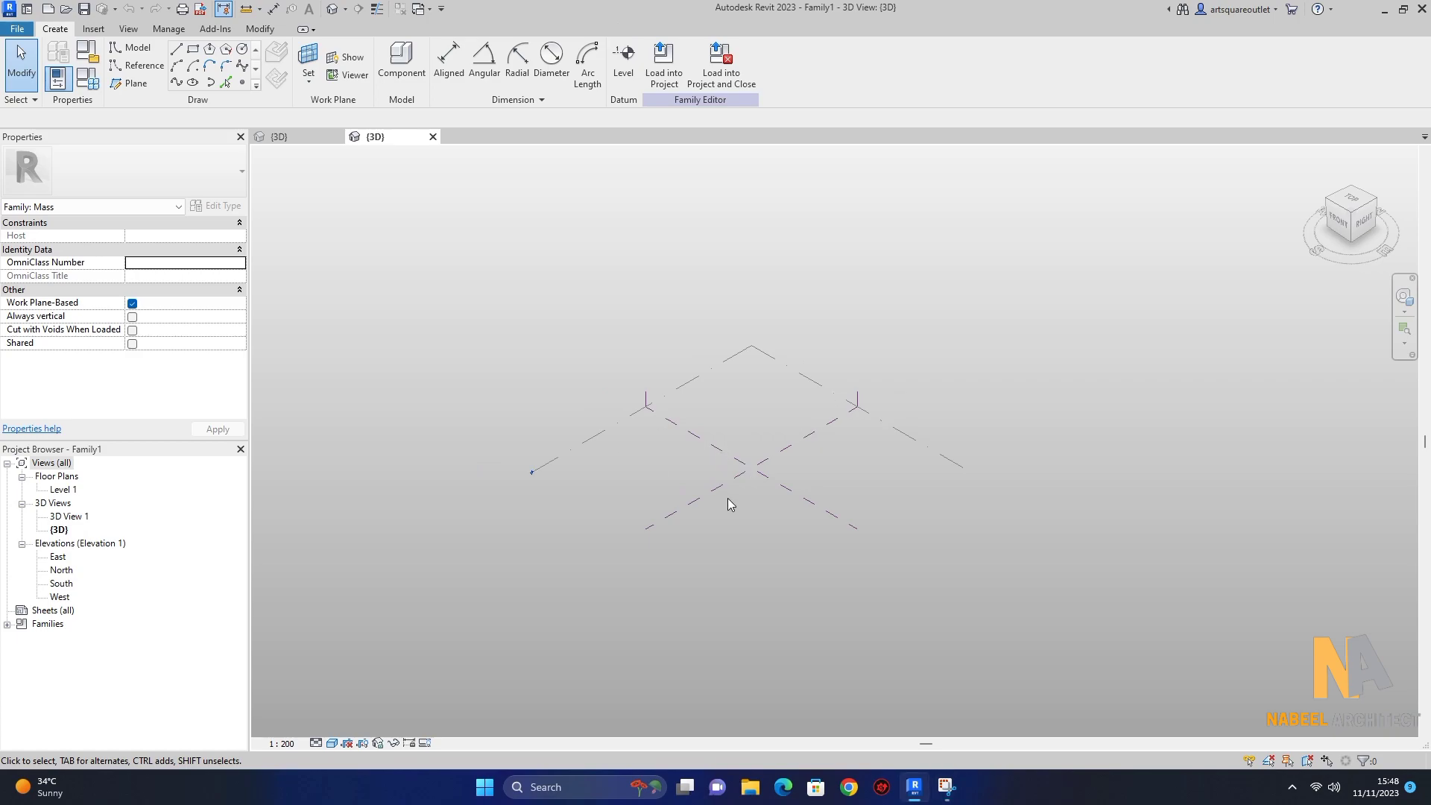
double_click(64, 490)
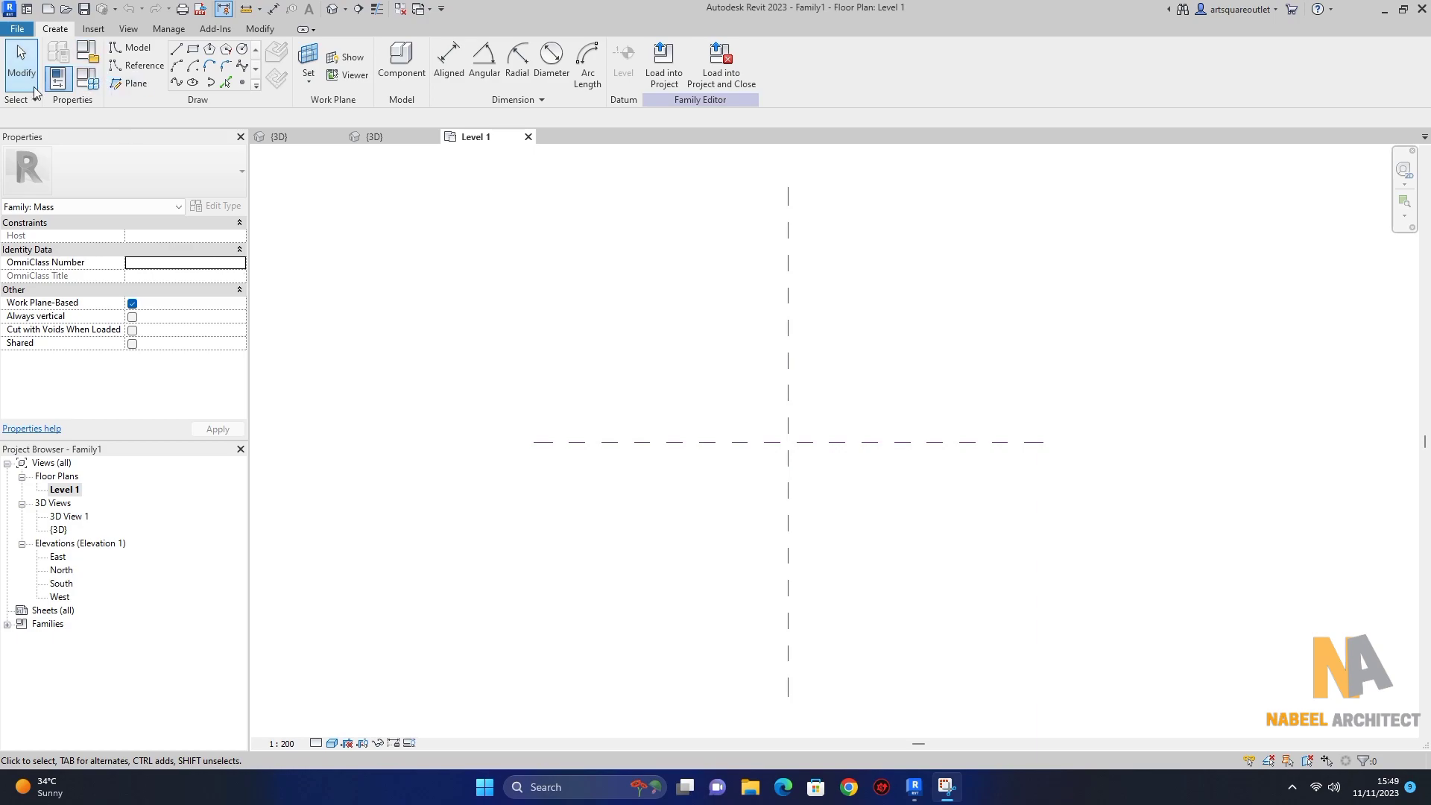
Step: Draw a vertical reference plane at 10000 offset right of the centre plane on Level 1
click(132, 83)
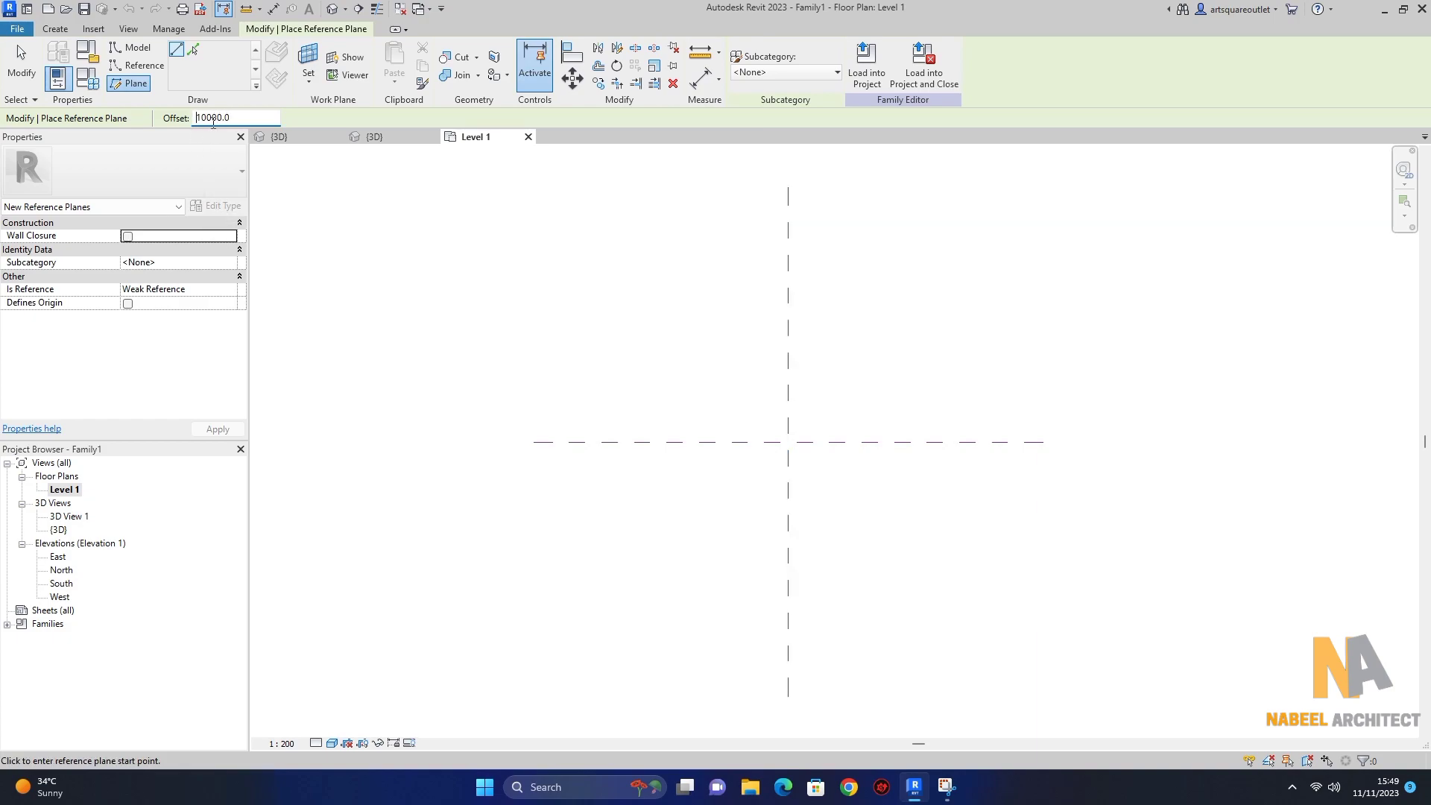
click(788, 211)
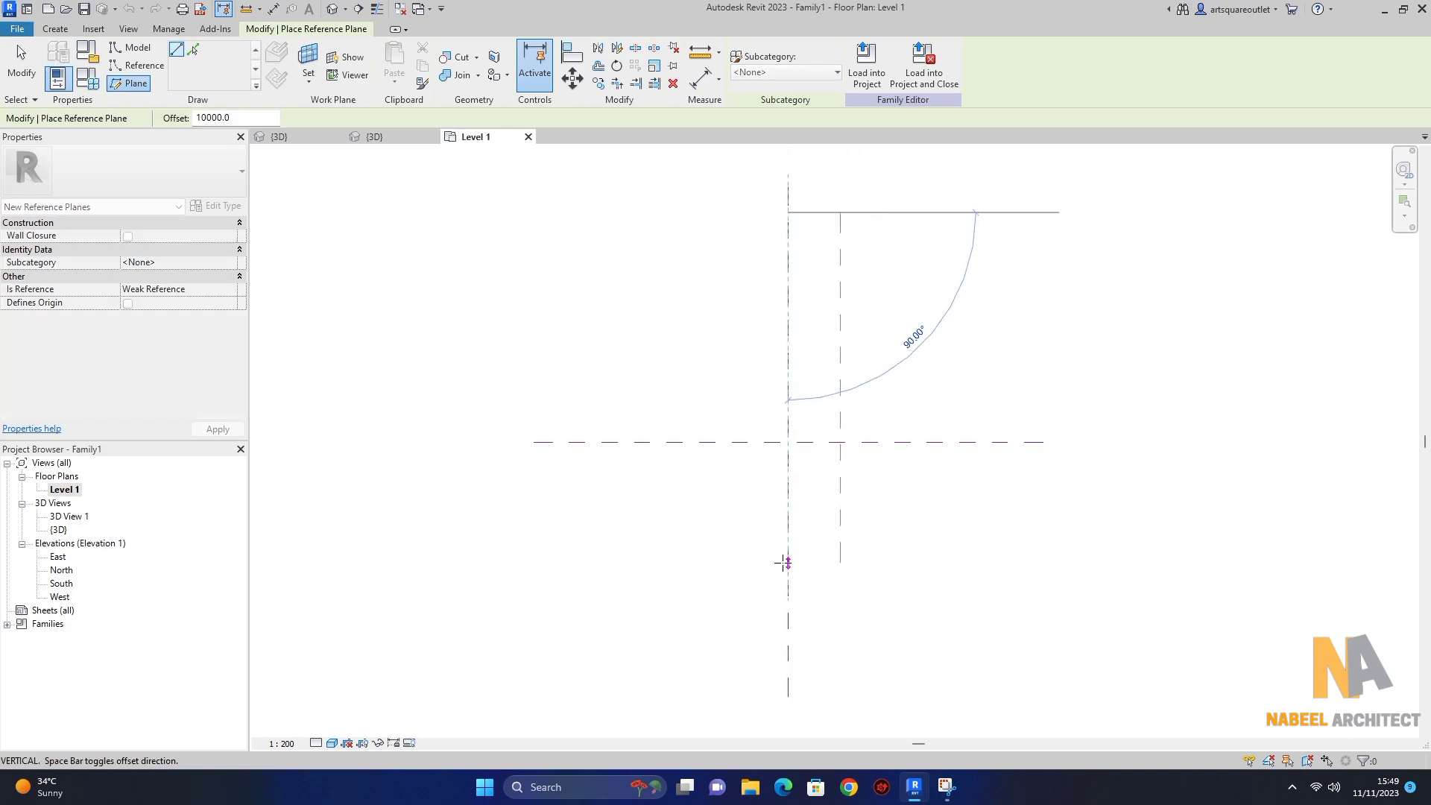
click(790, 653)
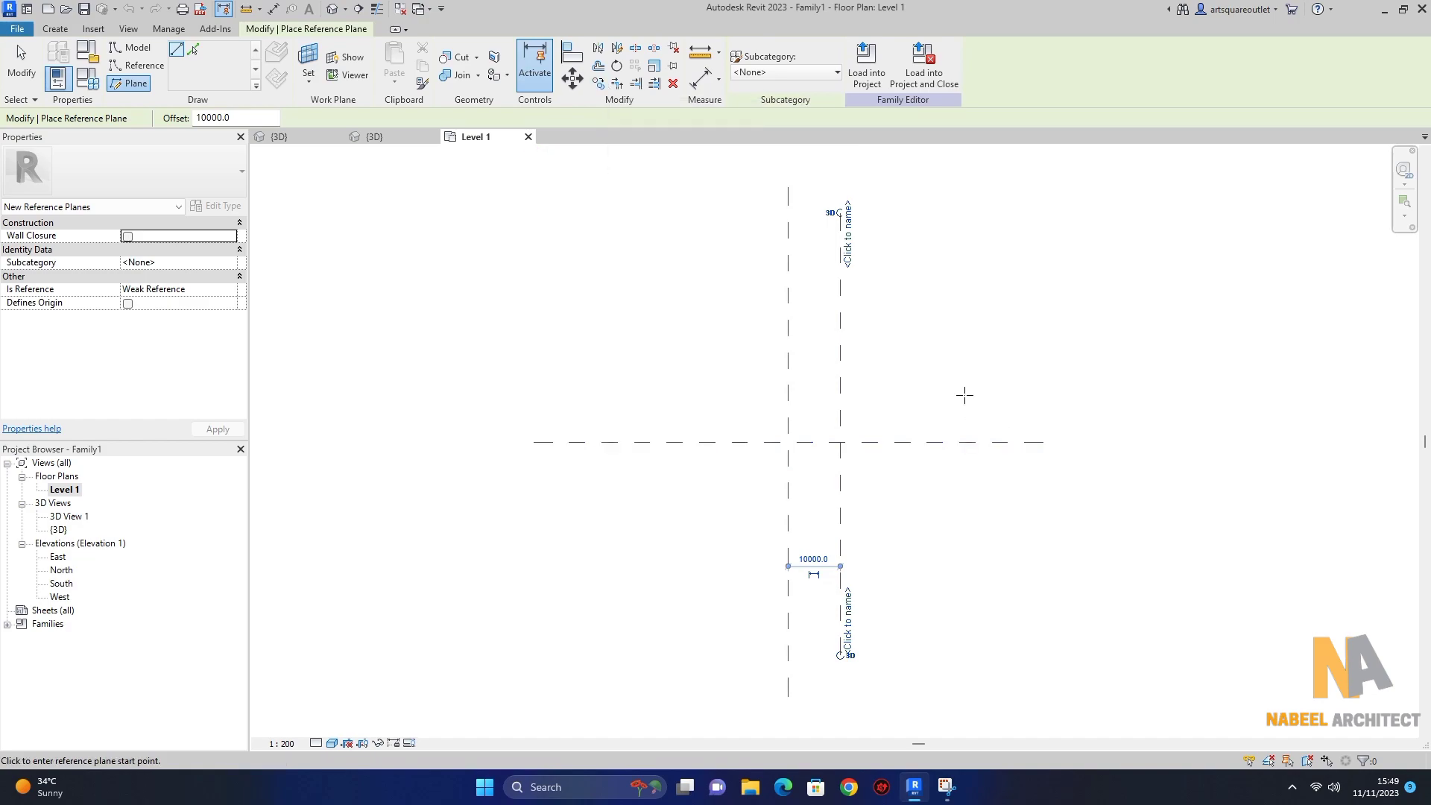
key(Escape)
key(Escape)
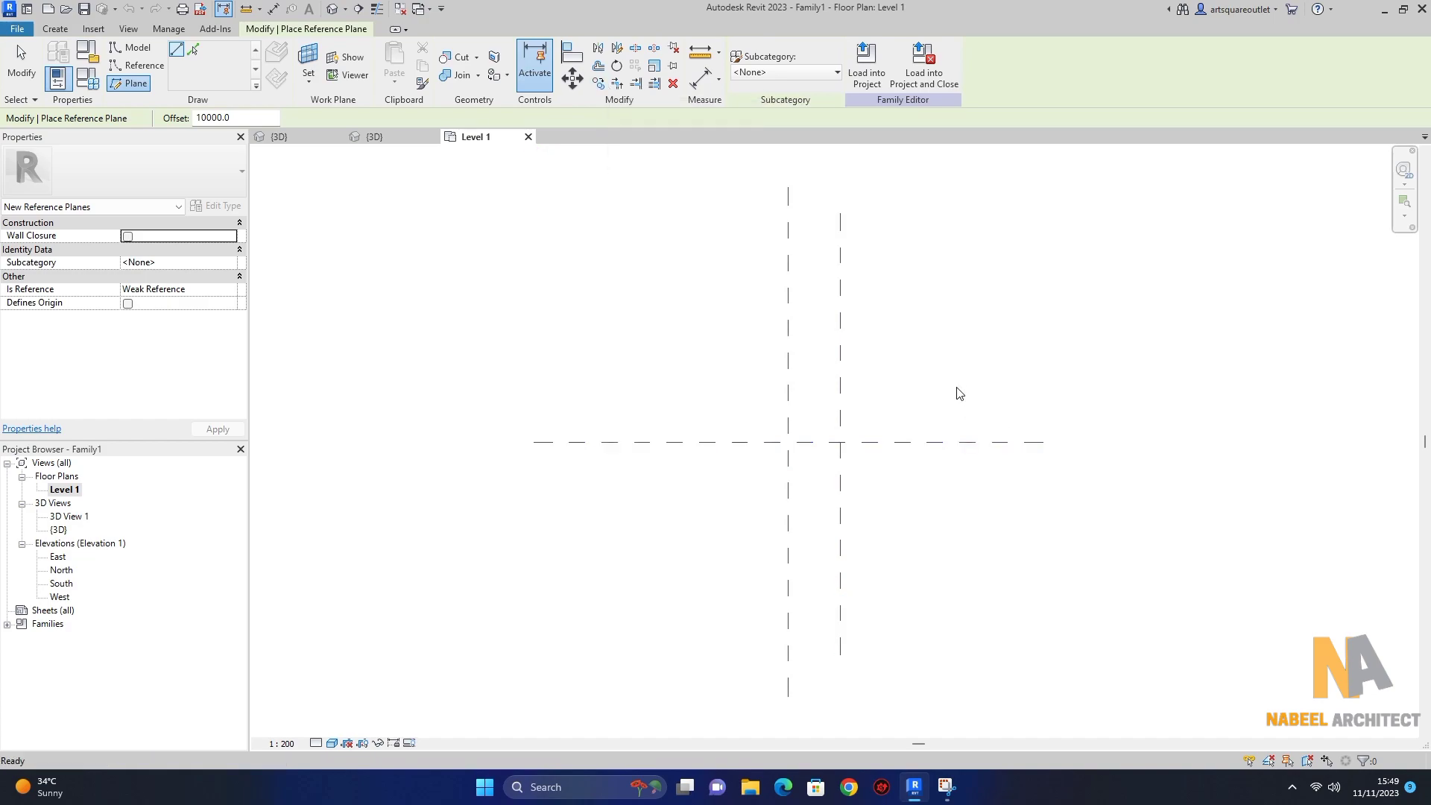
Step: Copy the new reference plane twice to the right at 10000 spacing using Multiple copy
click(599, 84)
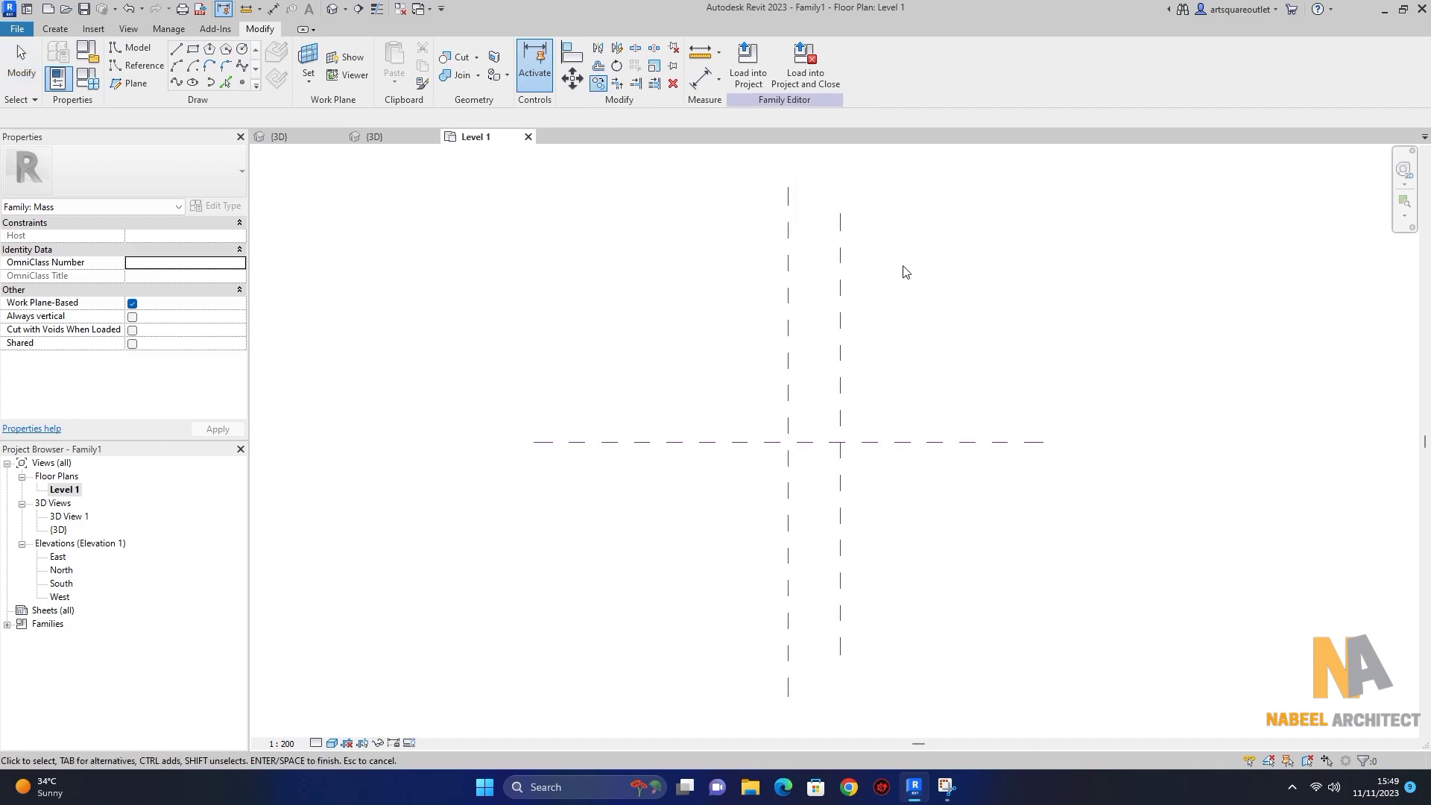
key(Escape)
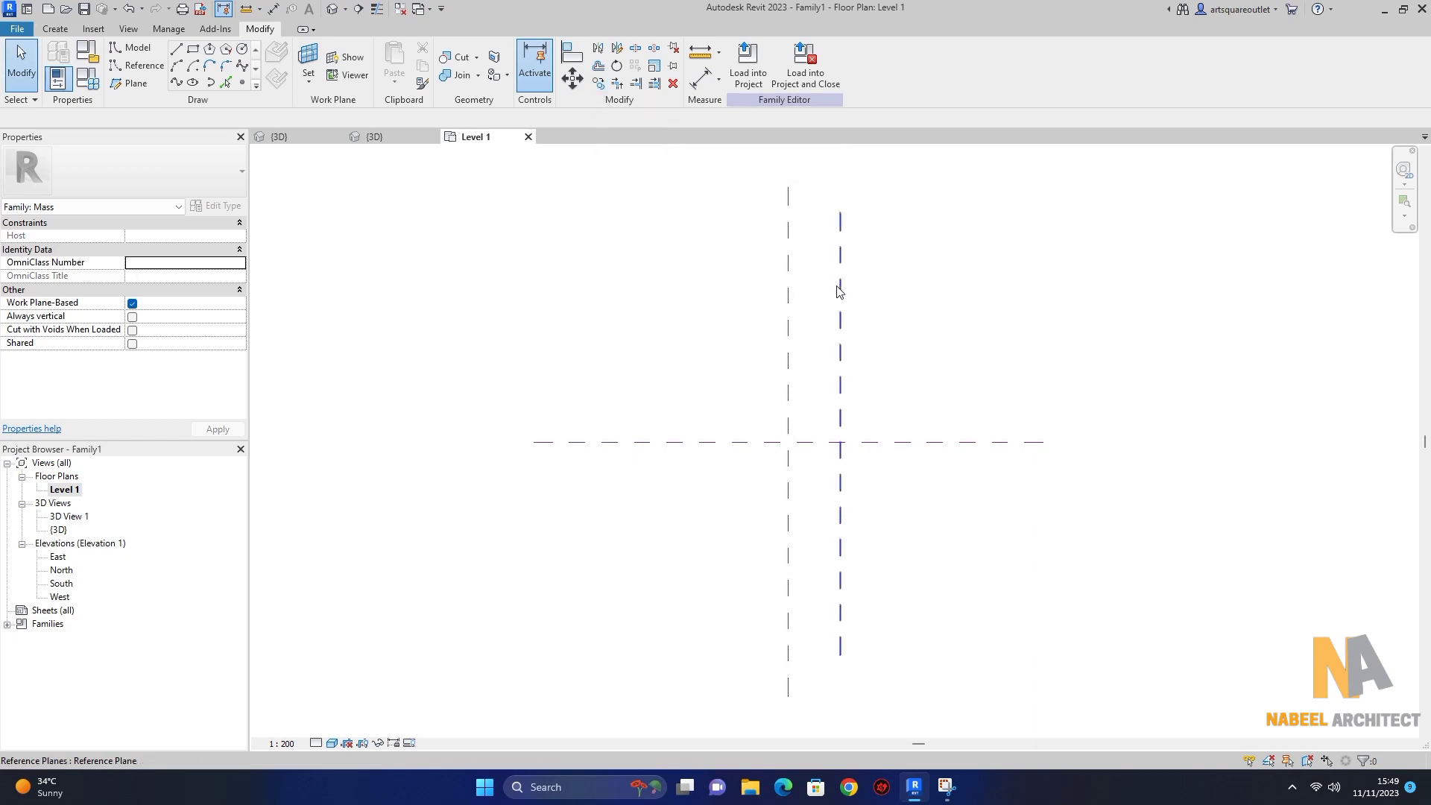
click(842, 300)
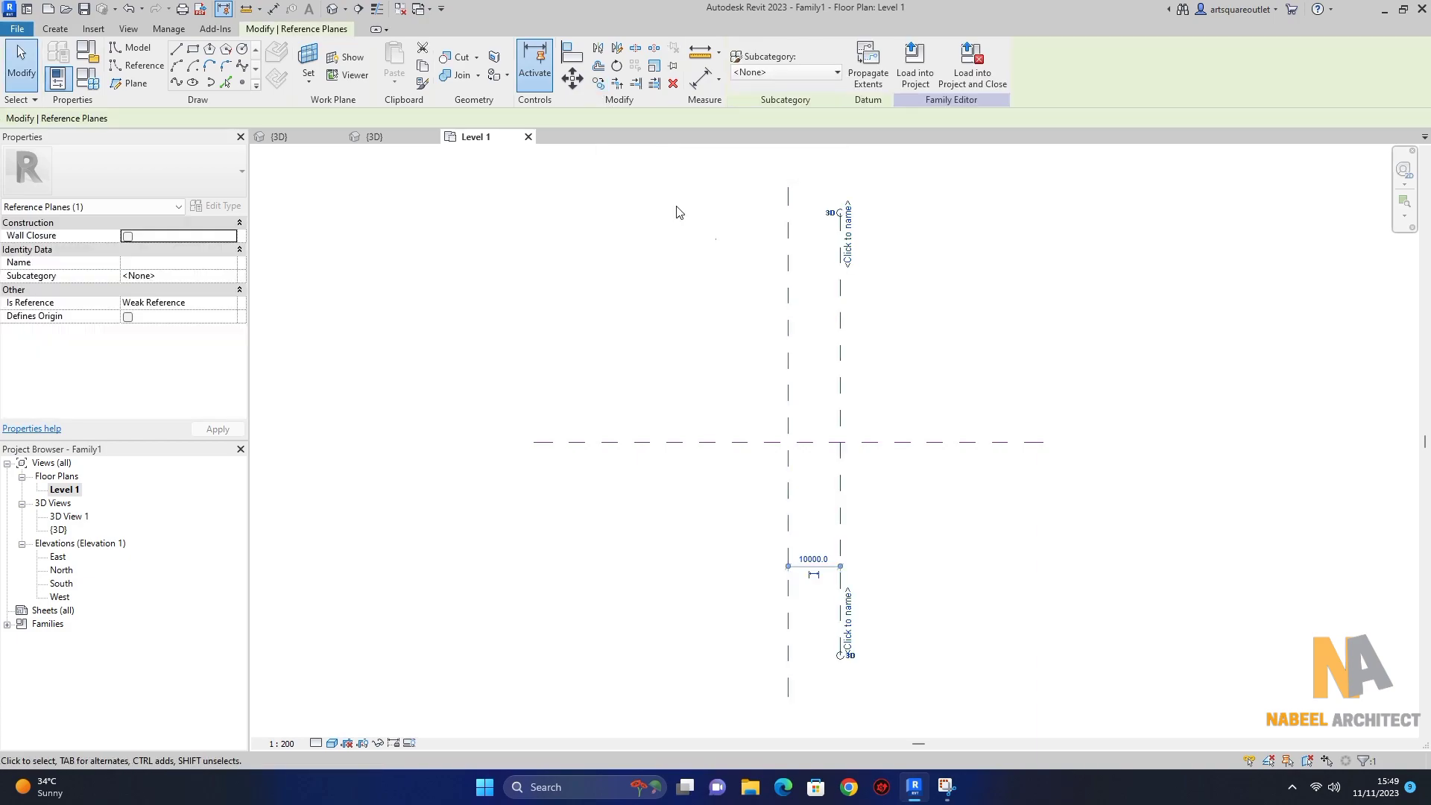
click(599, 83)
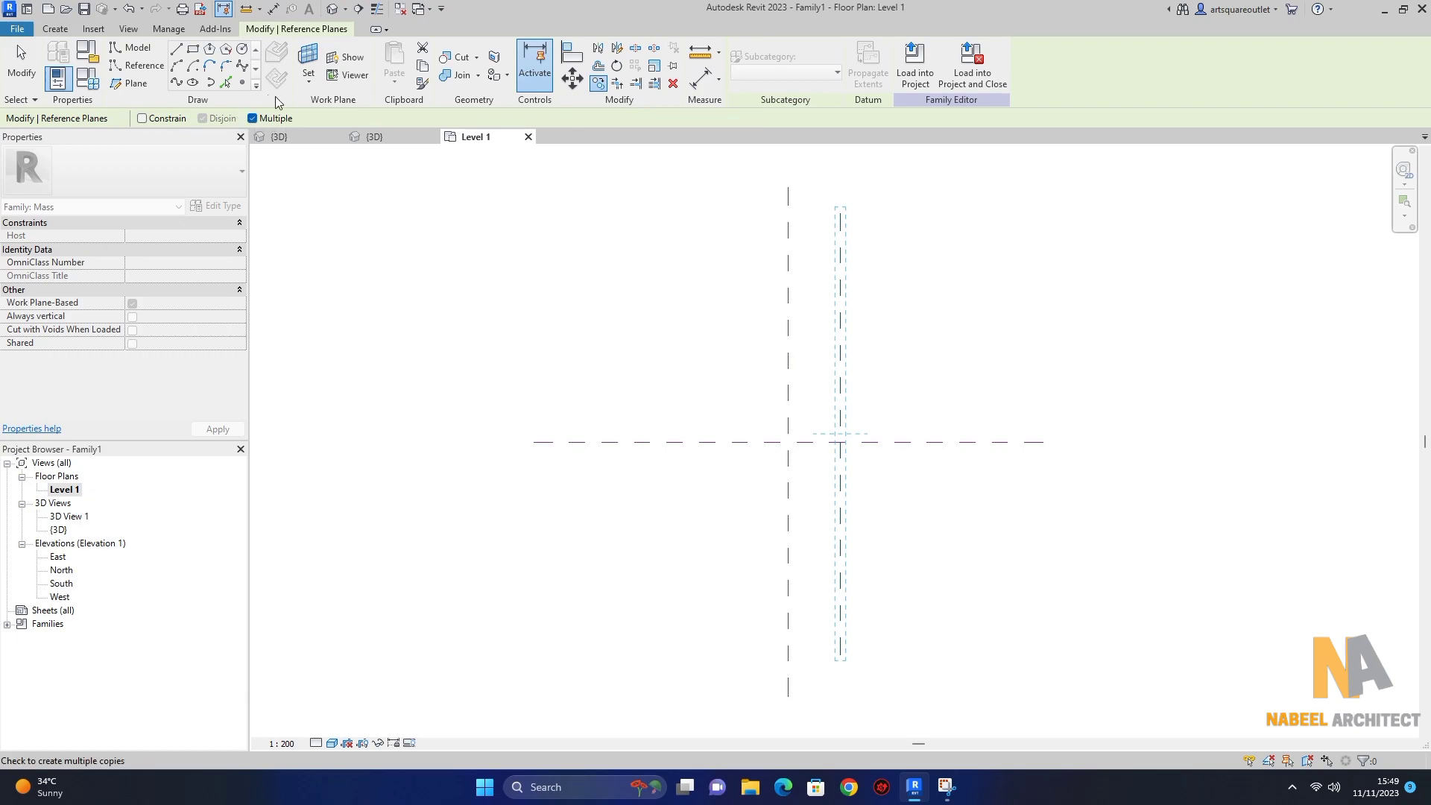
click(789, 301)
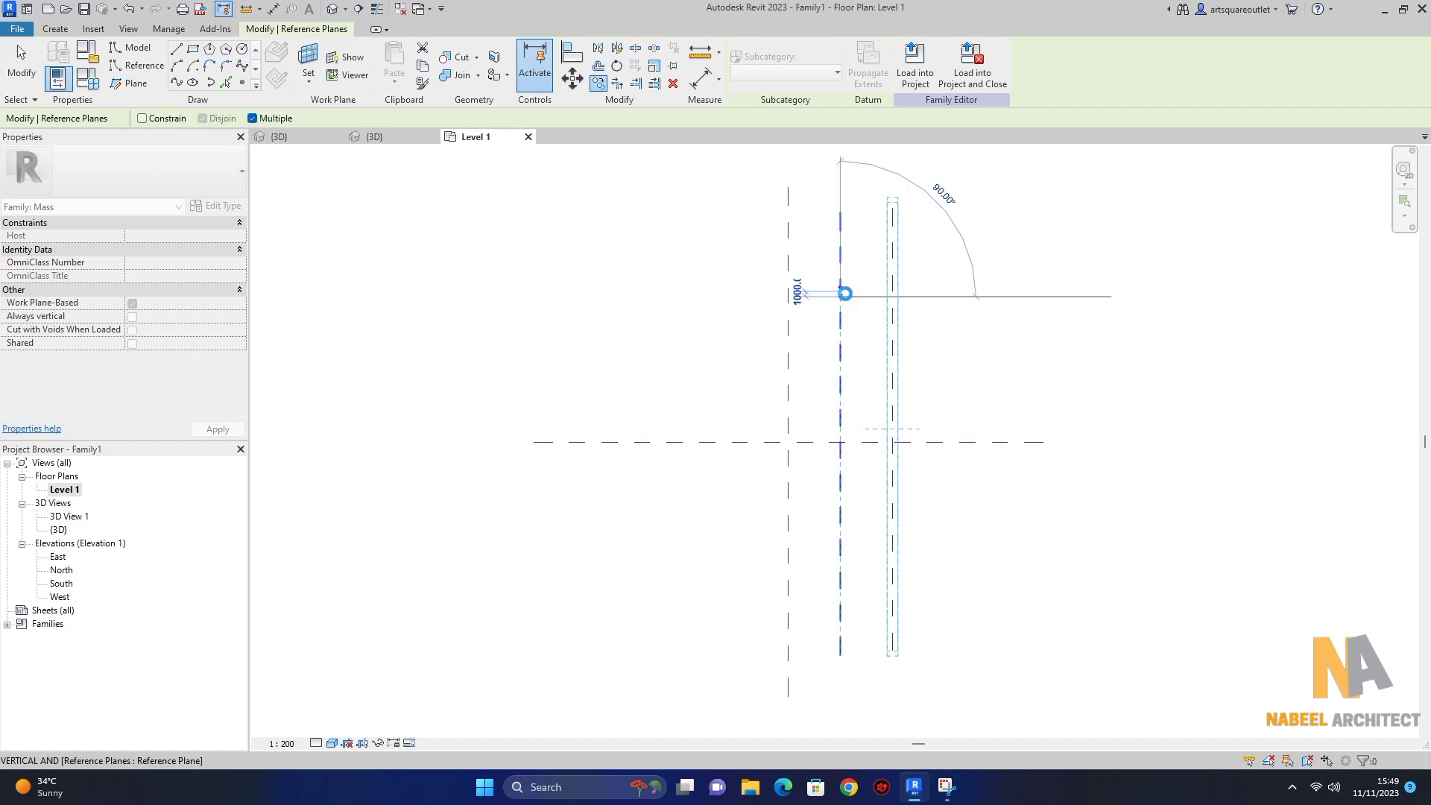
click(844, 293)
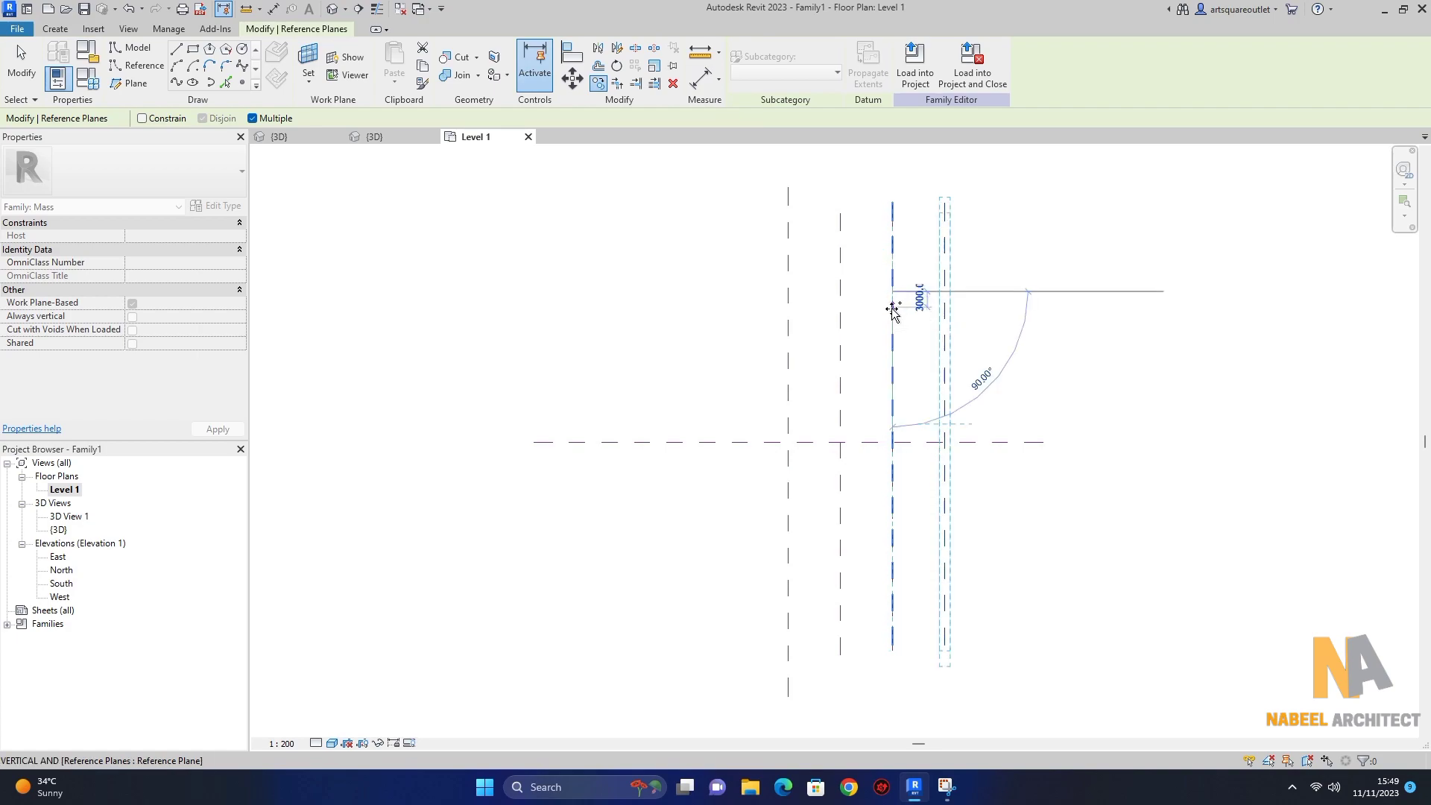
click(893, 309)
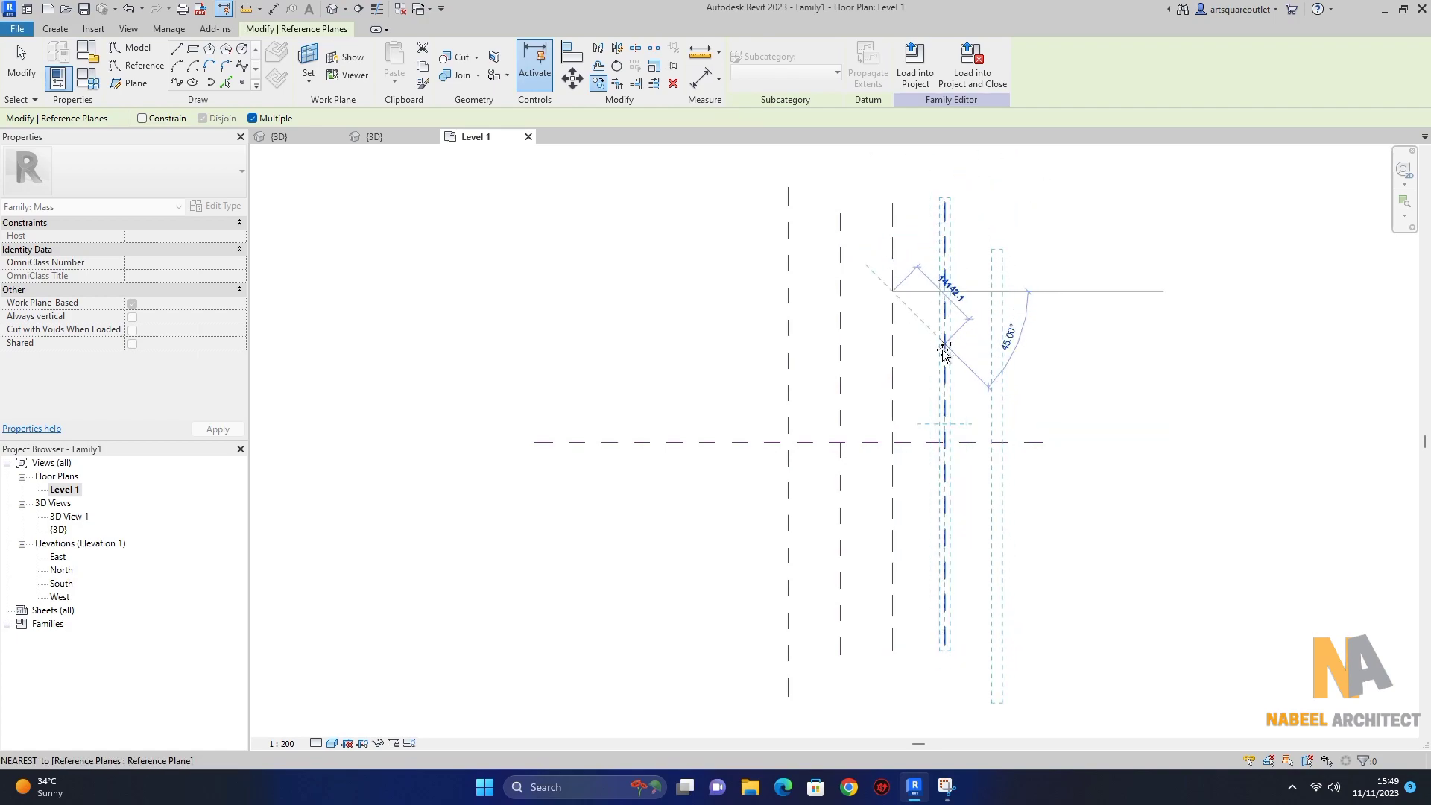
key(Escape)
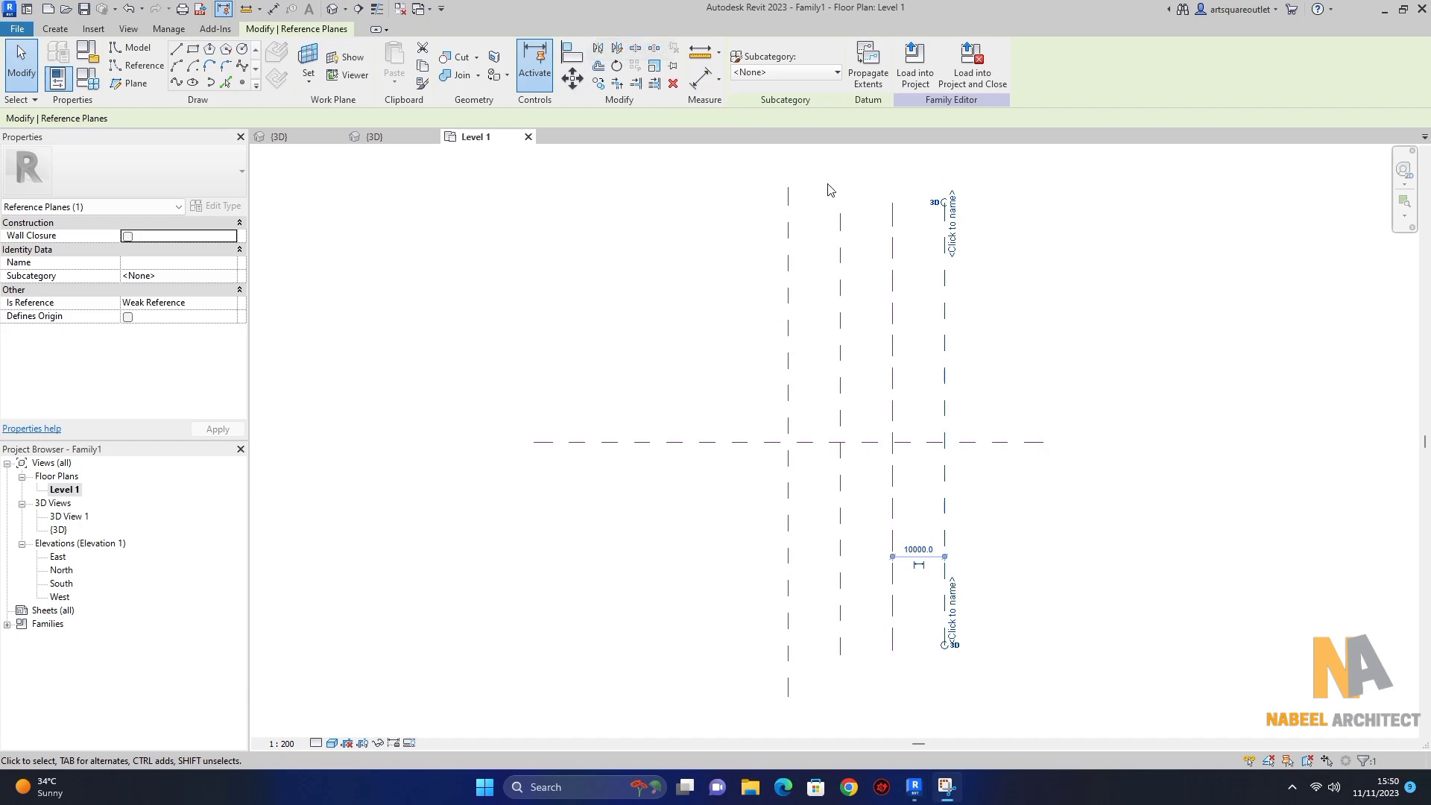
Step: Name the three vertical planes right of centre ref1, ref2 and ref3 via their labels
click(840, 272)
click(846, 238)
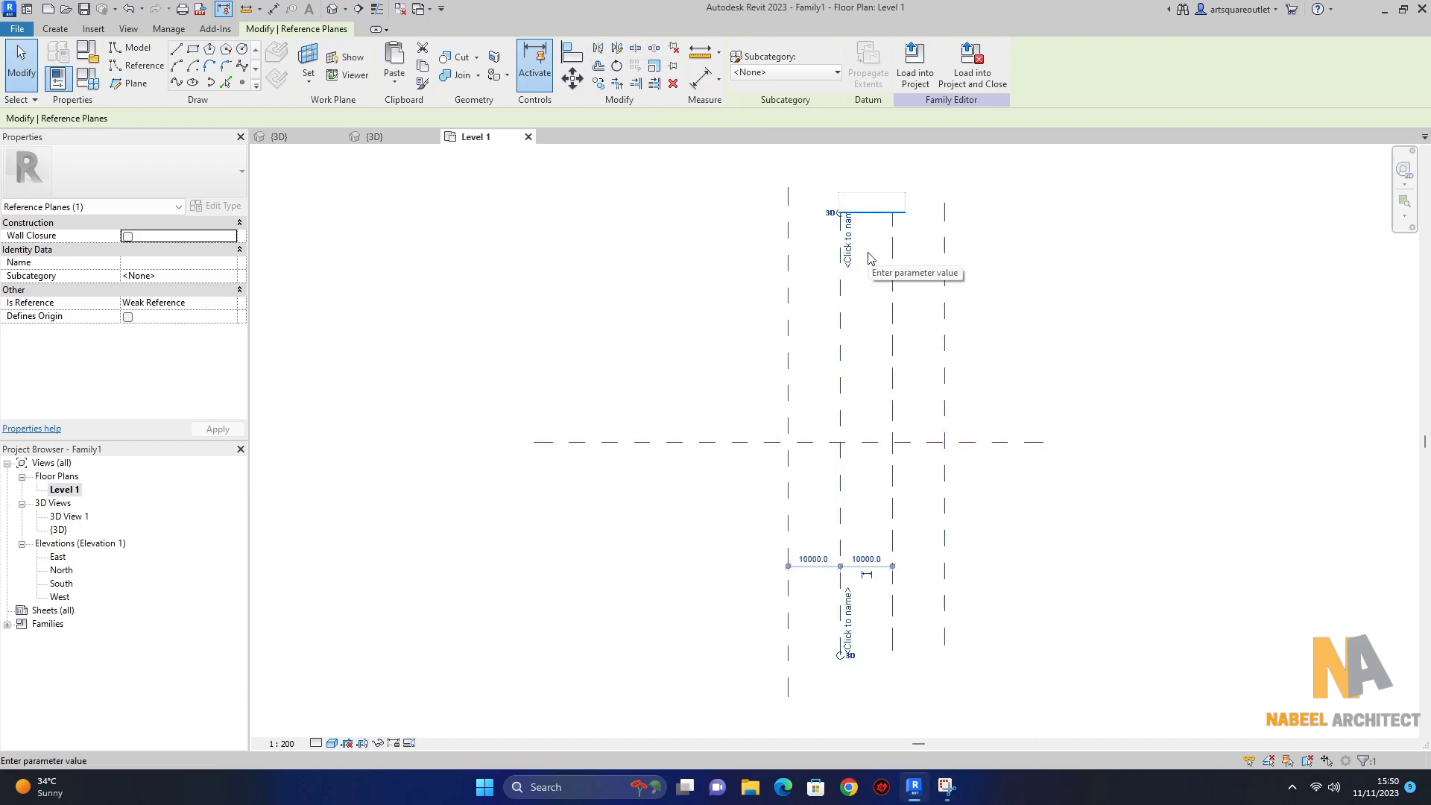
text(ref1)
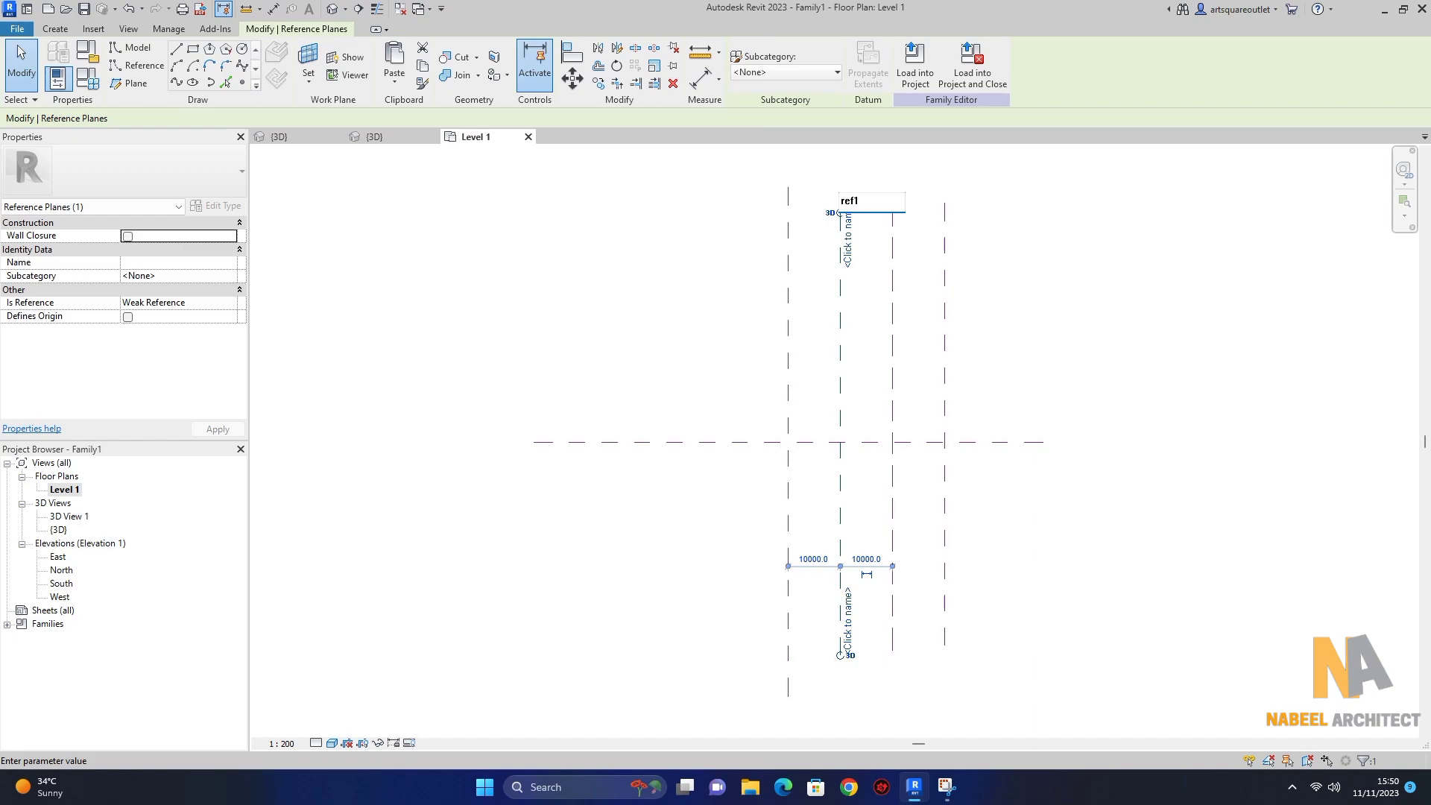
key(Return)
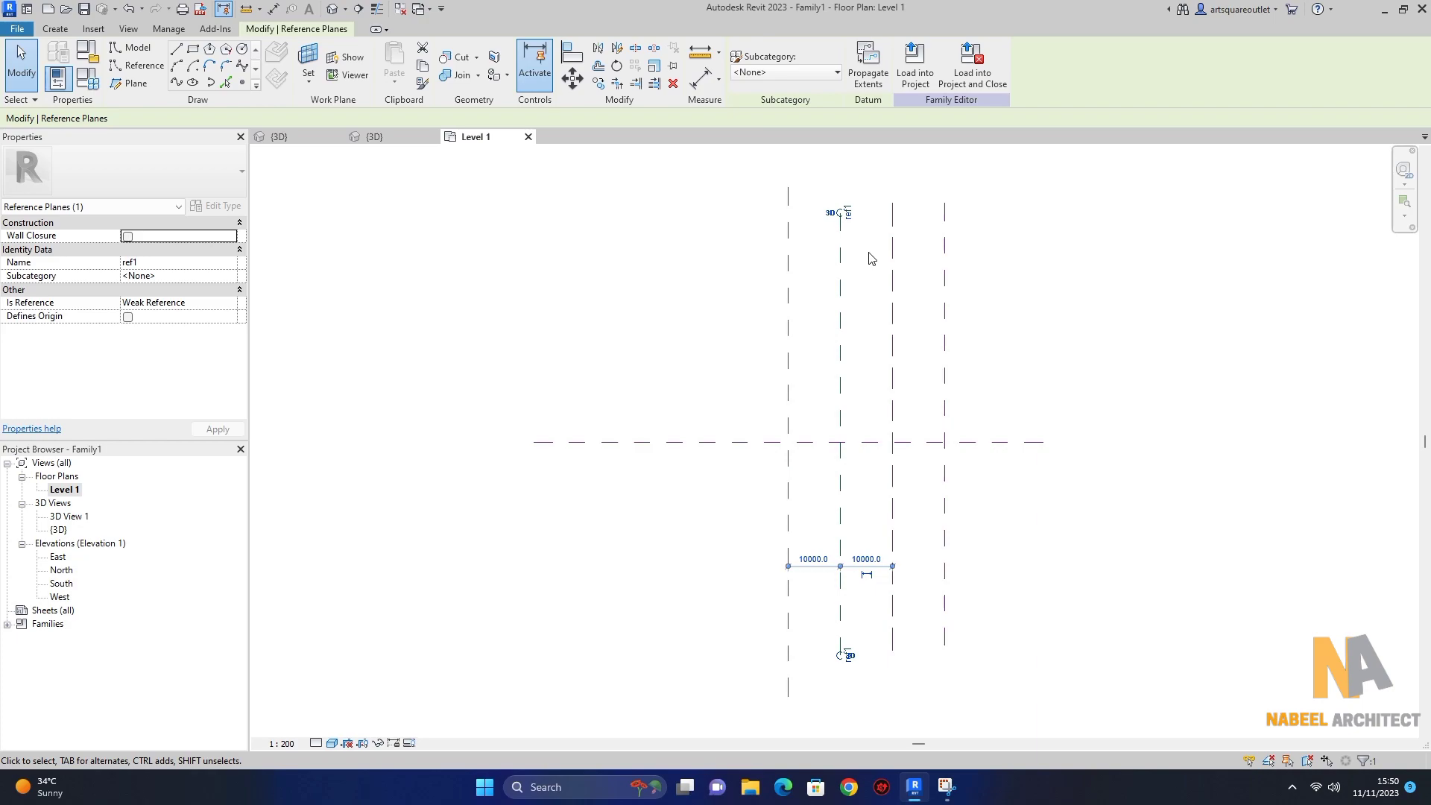
click(892, 252)
click(900, 248)
text(ref2)
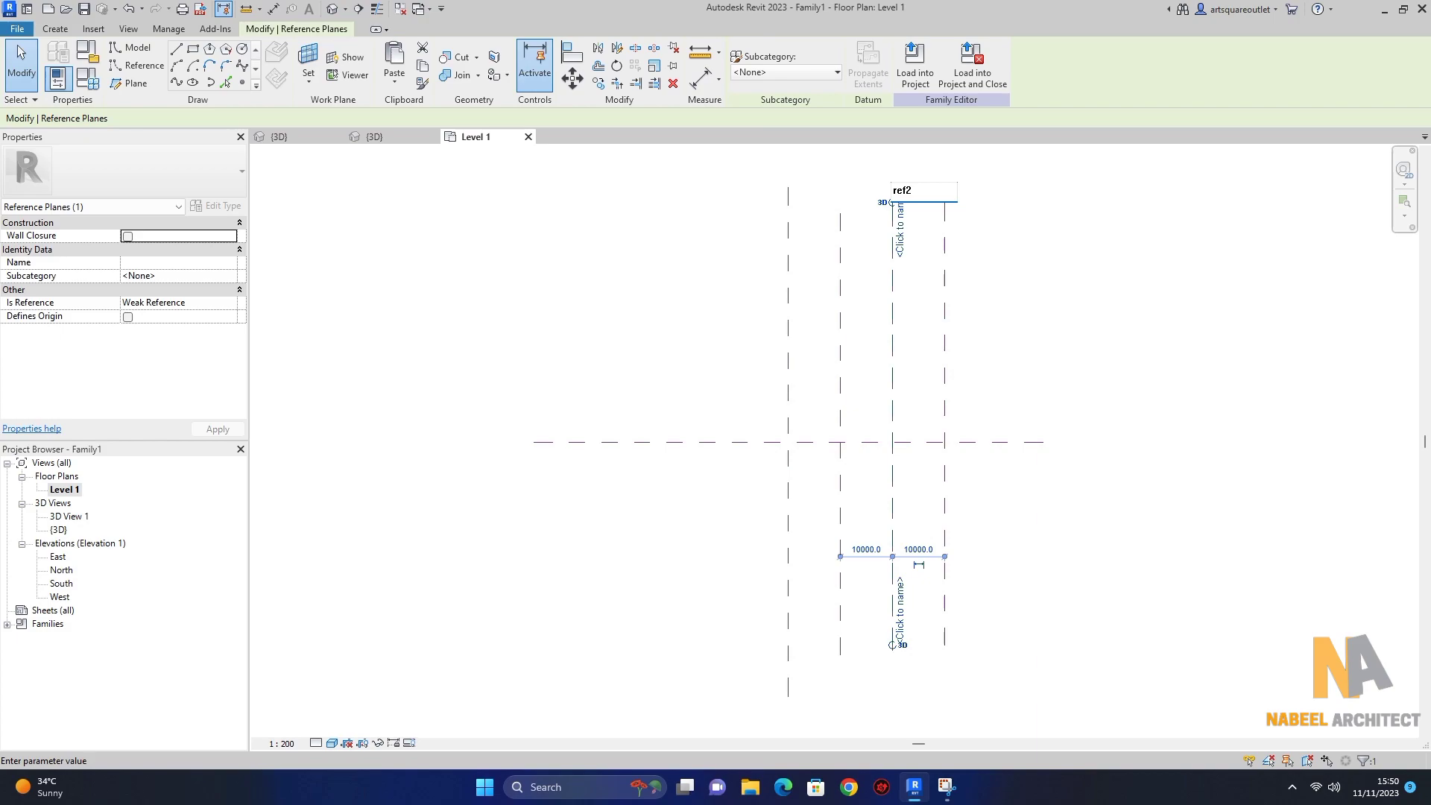
key(Return)
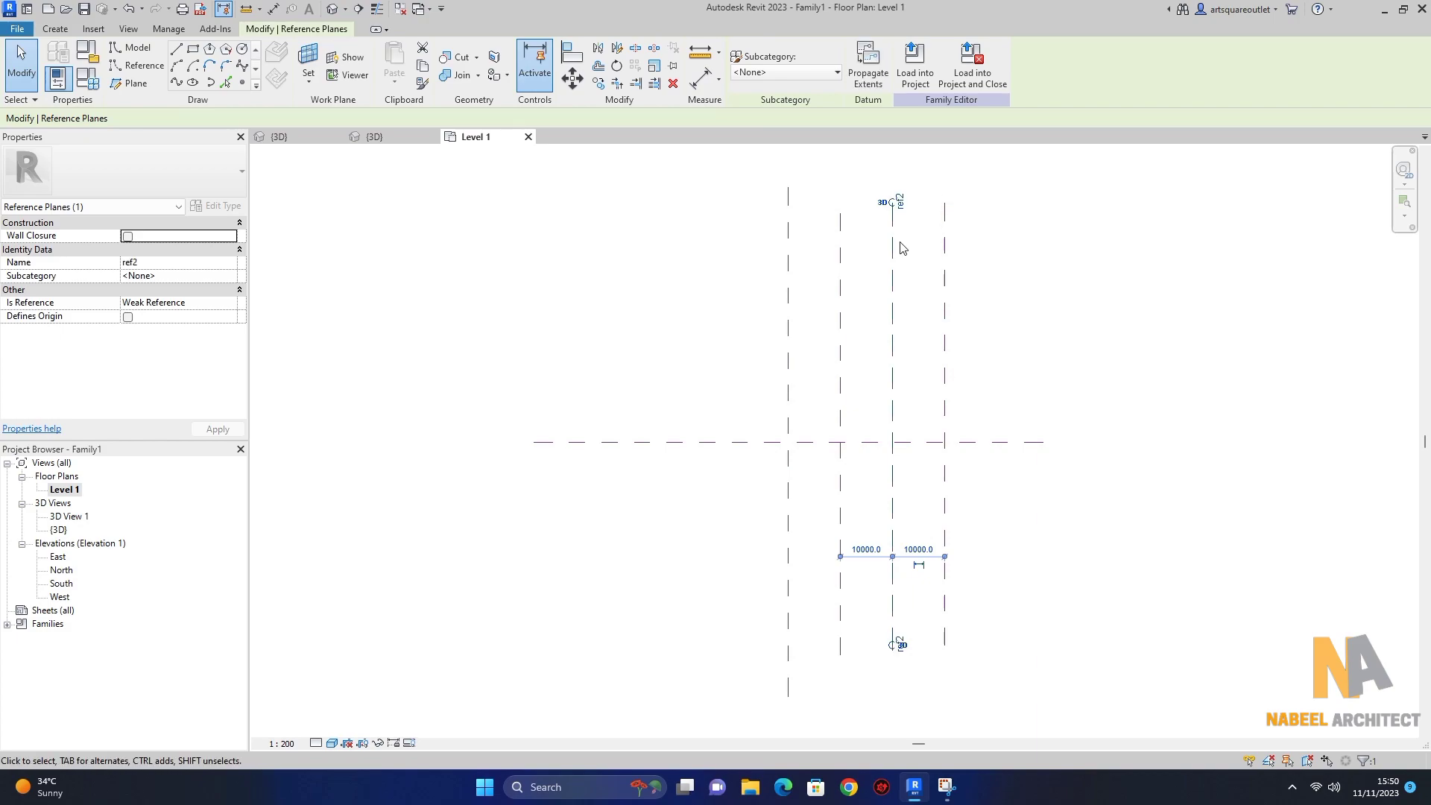
click(946, 270)
text(ref3)
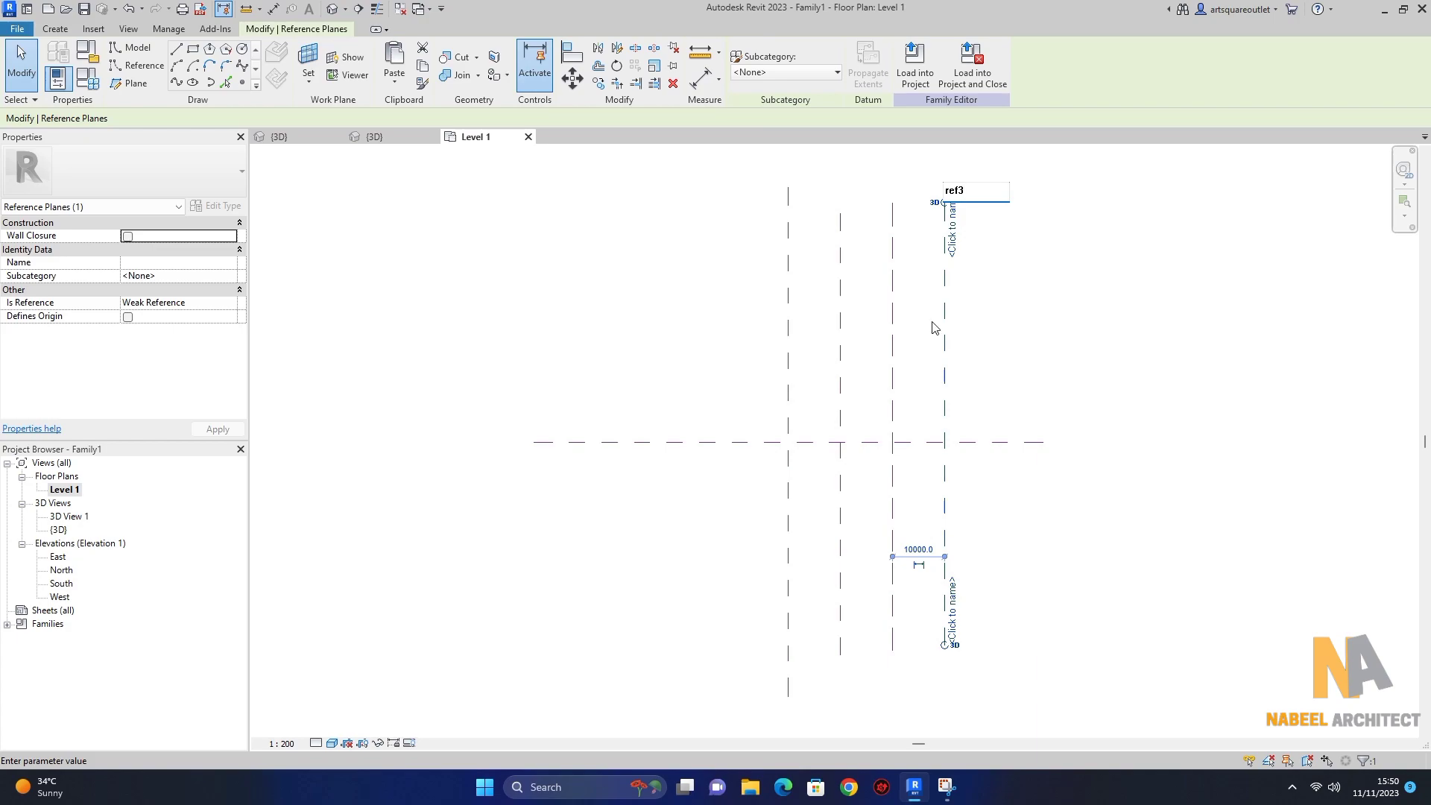
key(Return)
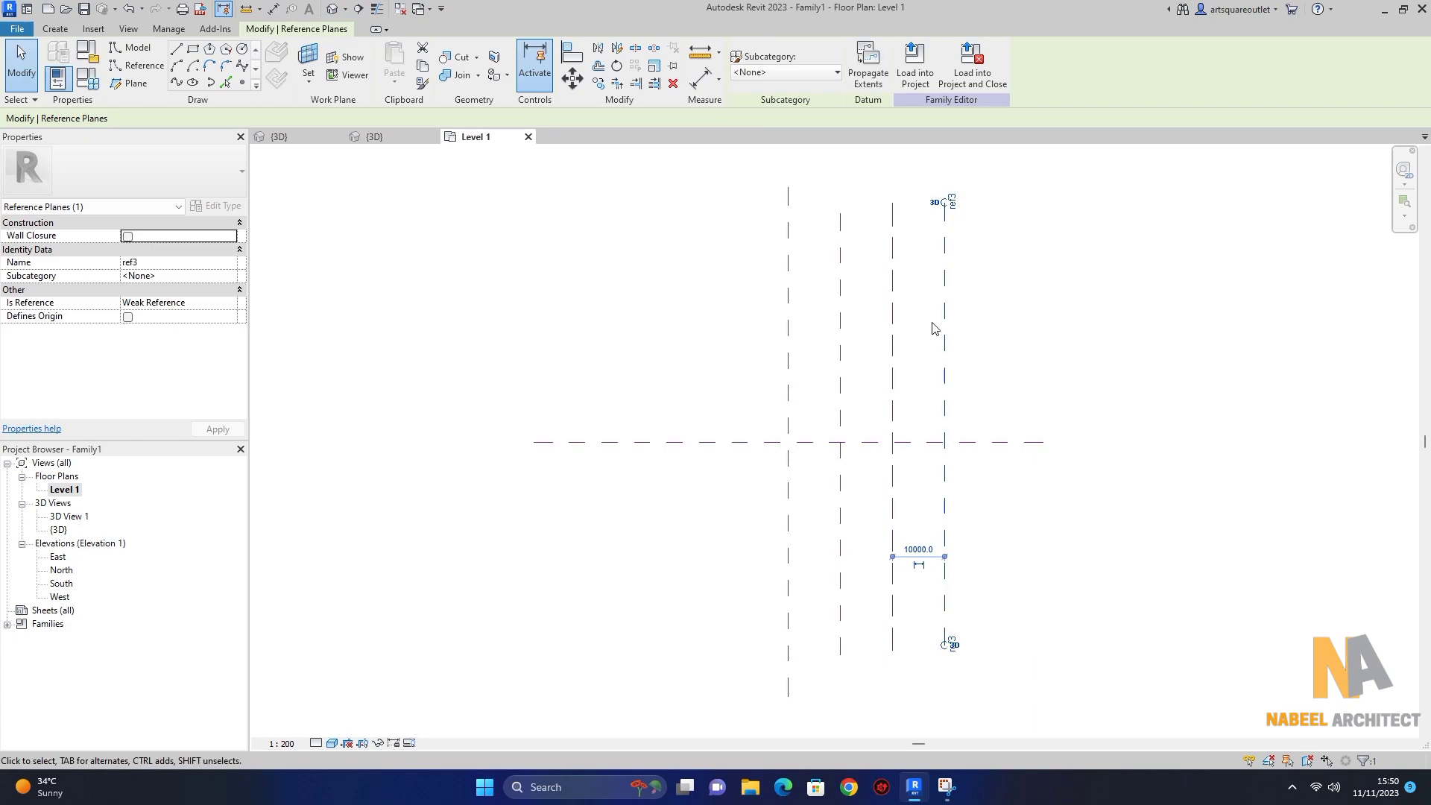
Step: In the West elevation, set up a Spline Through Points model line on Reference Plane : Center (Left/Right)
double_click(60, 598)
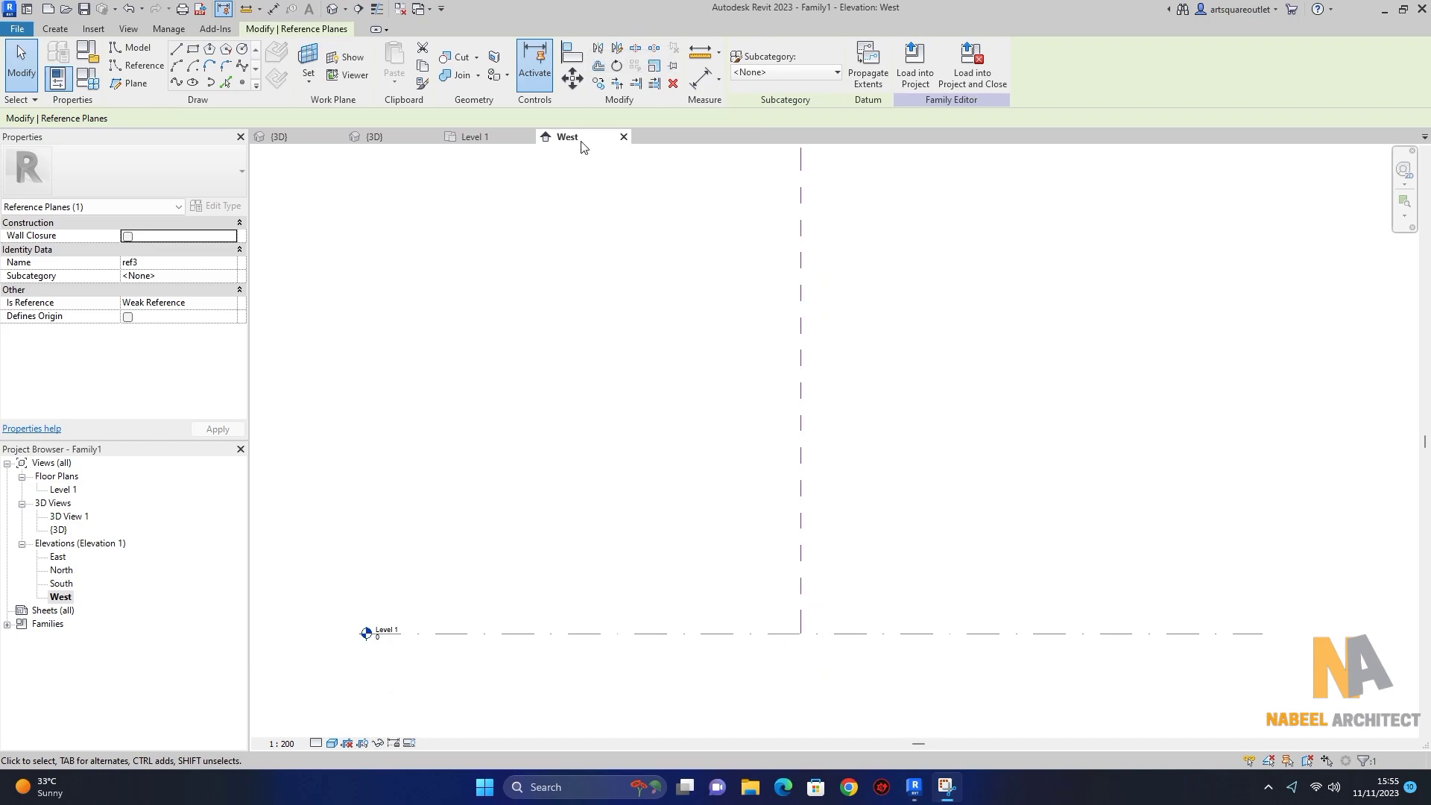
click(128, 51)
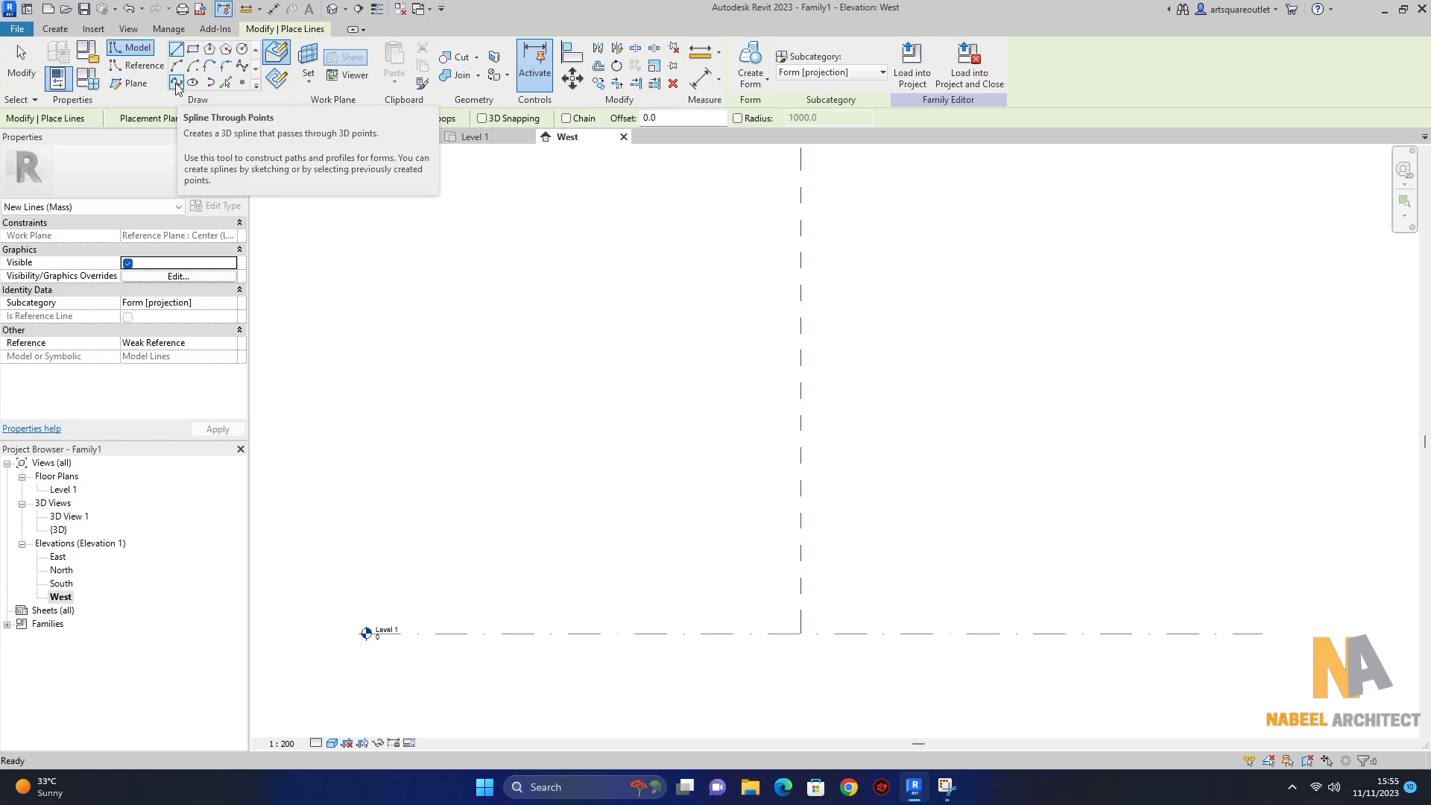
click(177, 83)
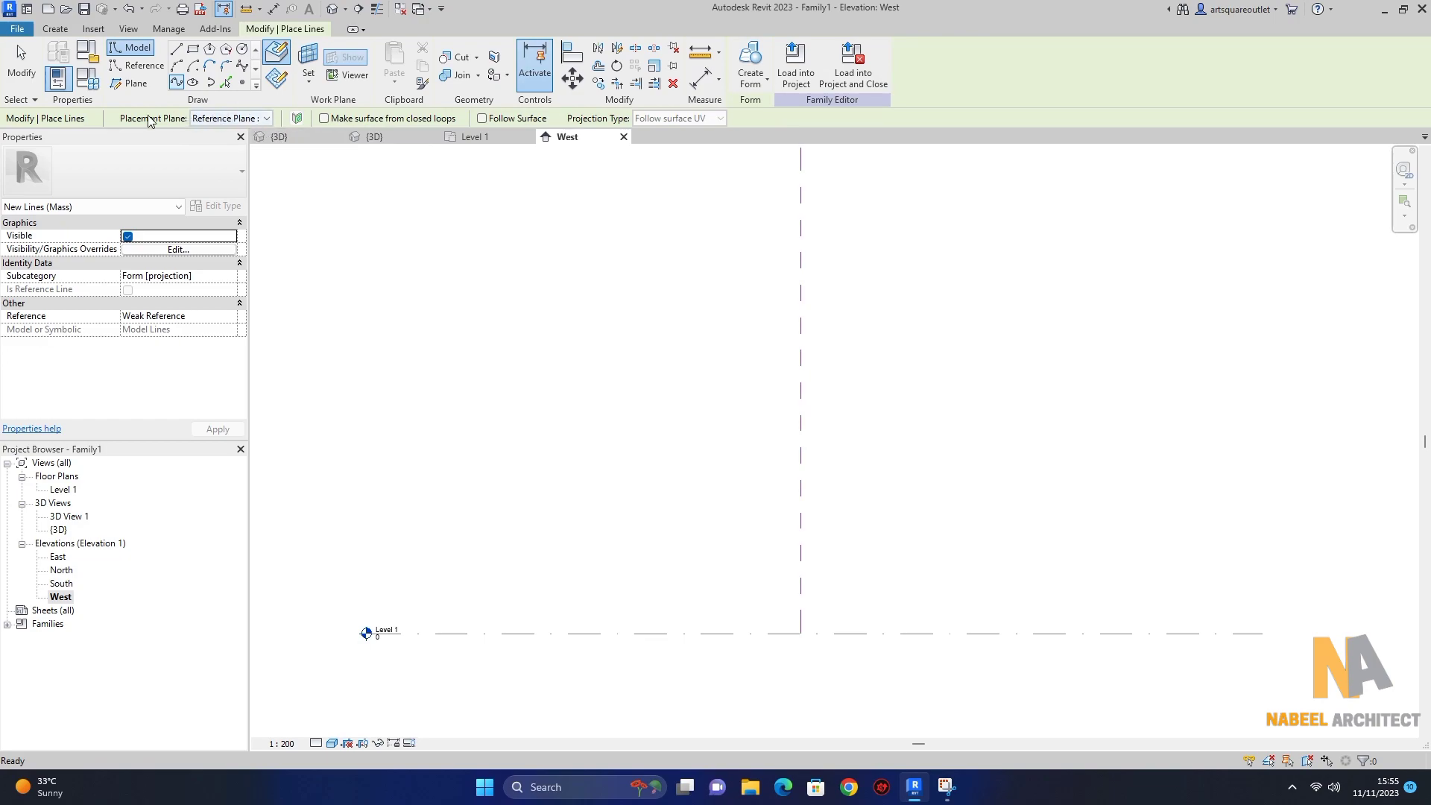
click(261, 119)
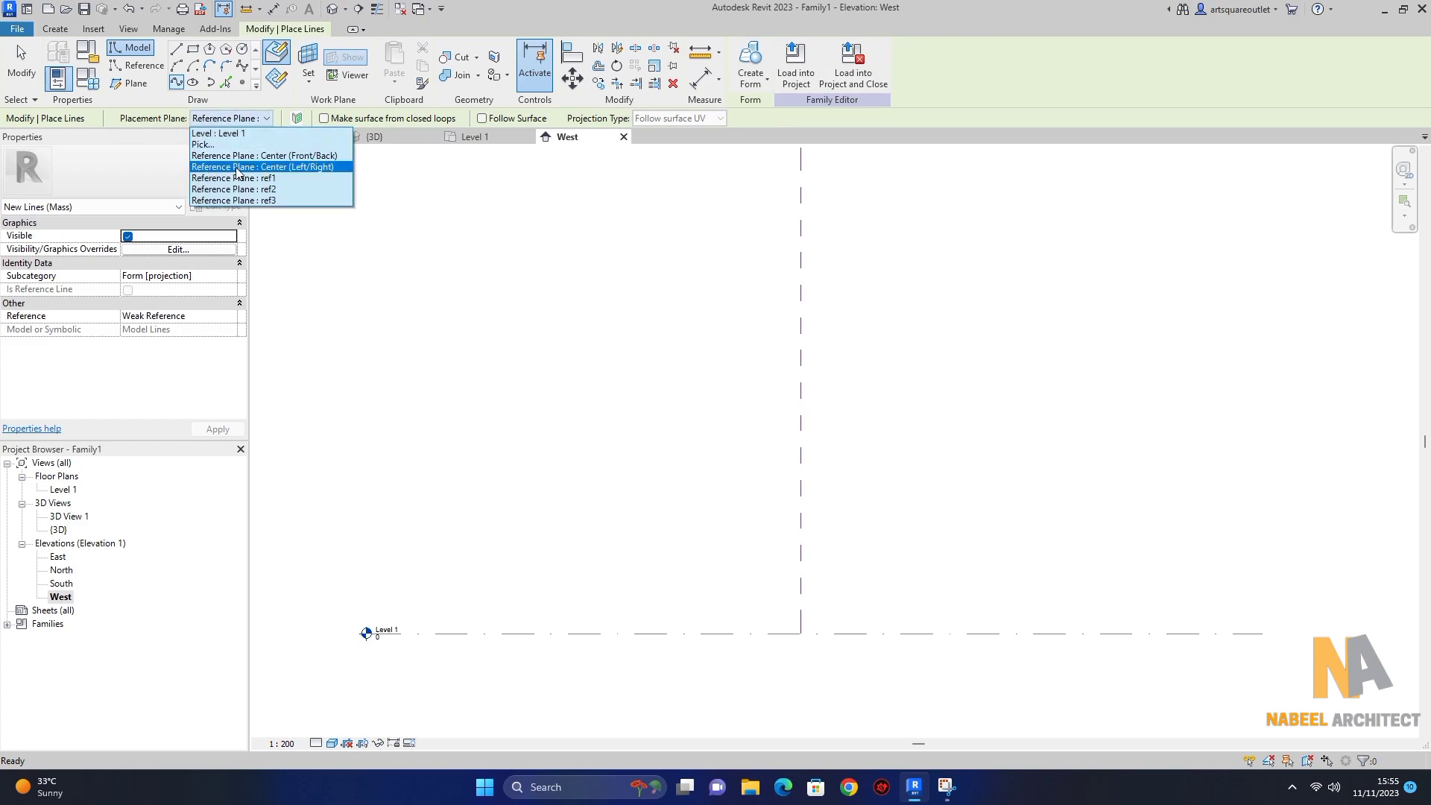
click(310, 167)
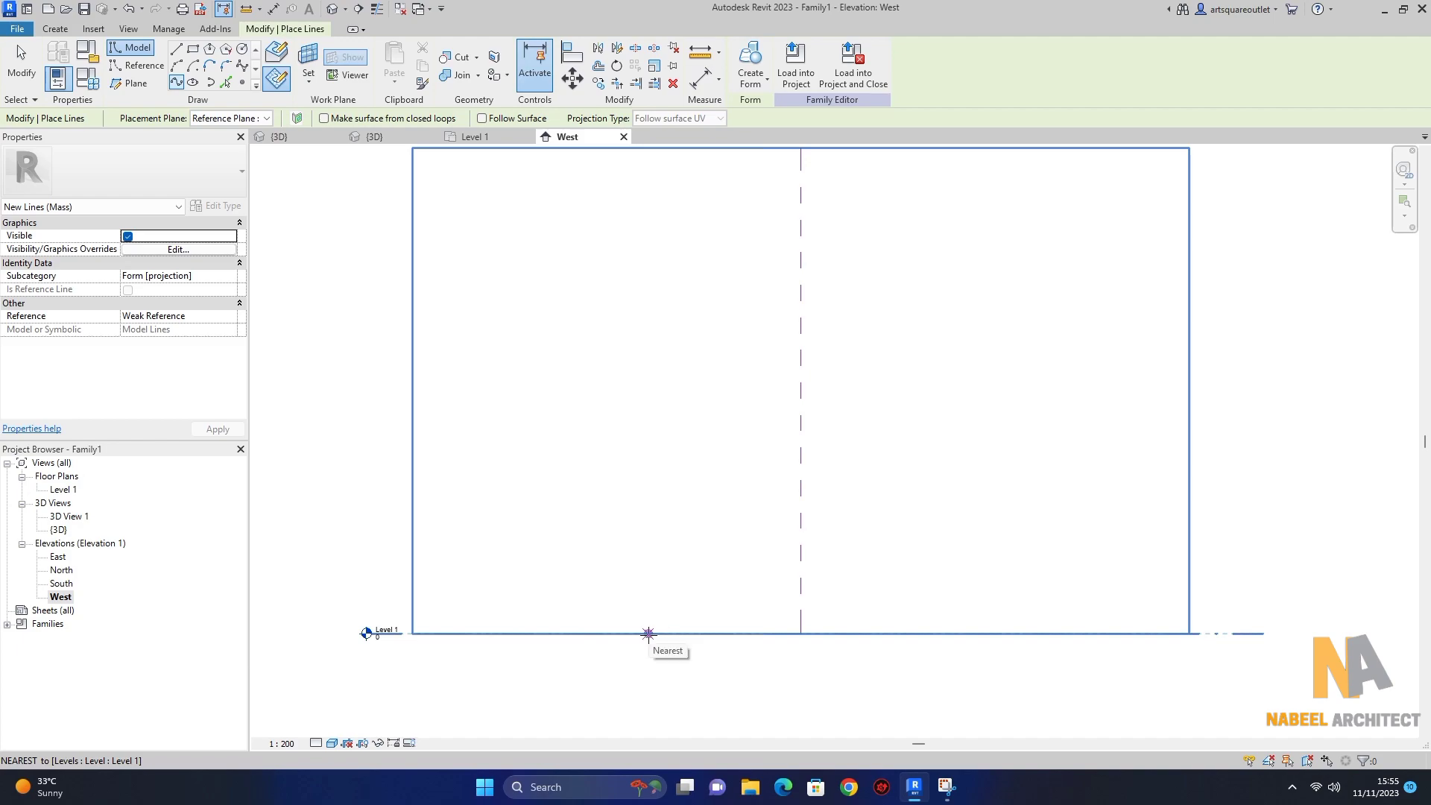
Step: Sketch the first arch spline on the Center (Left/Right) plane, both ends on Level 1
click(645, 634)
click(659, 555)
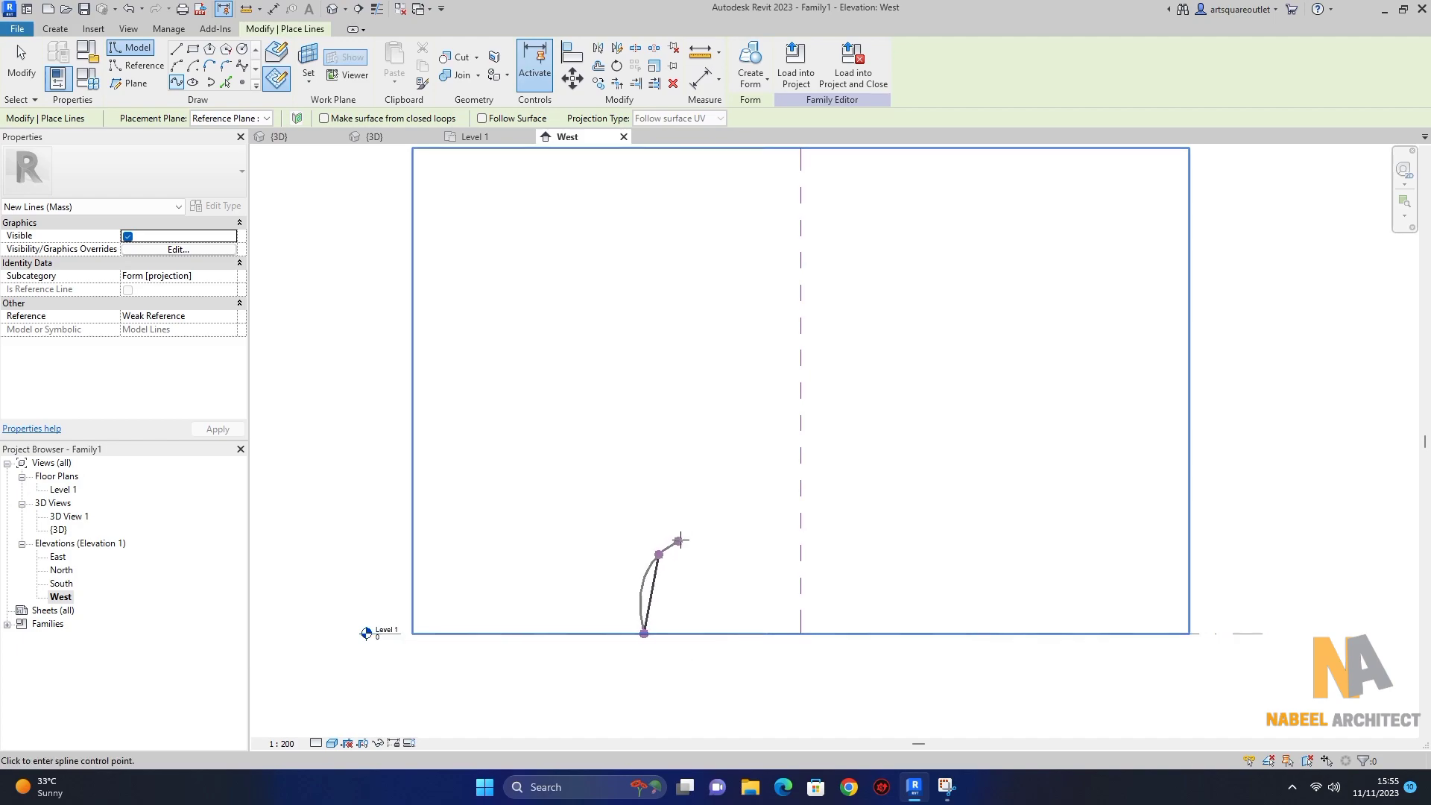
click(766, 509)
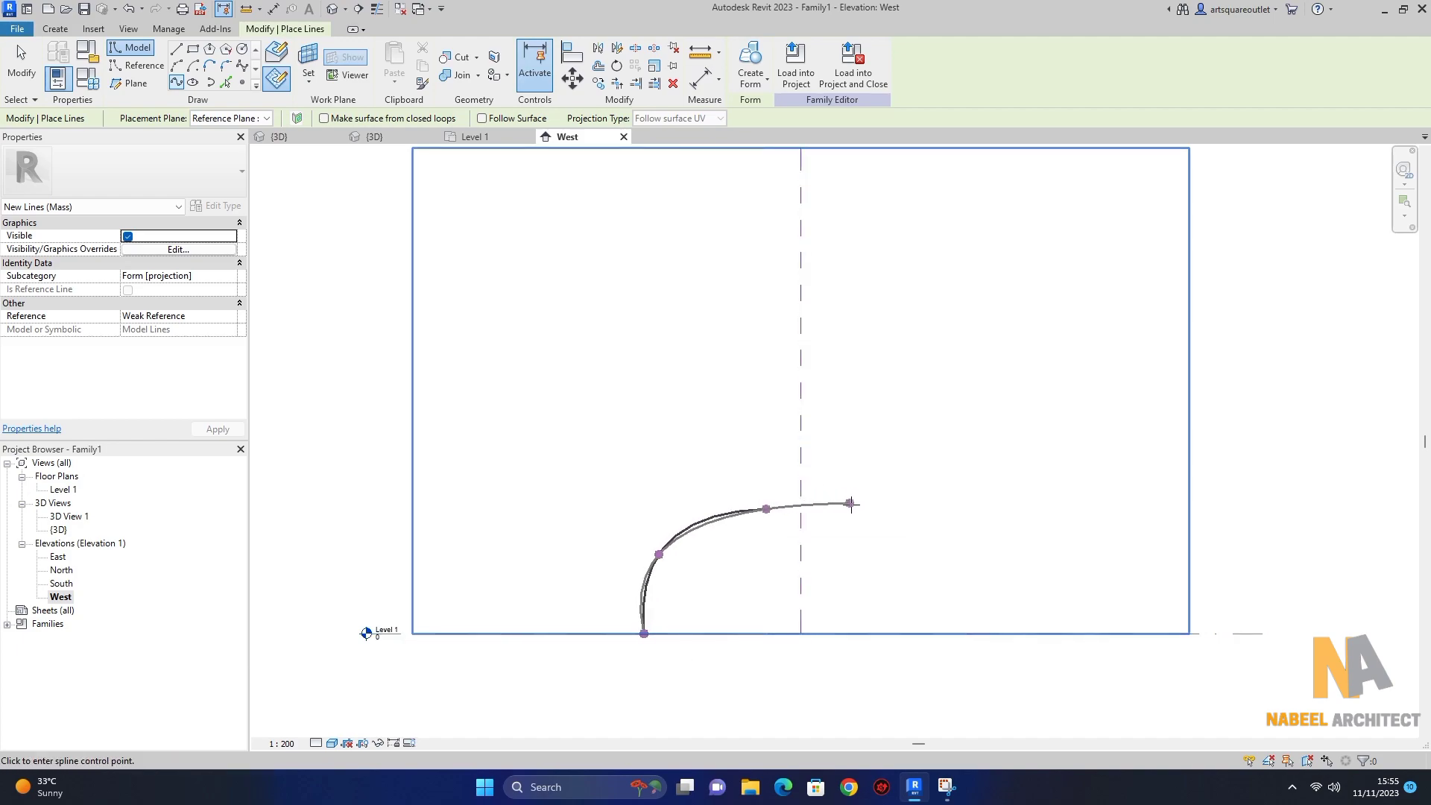
click(857, 509)
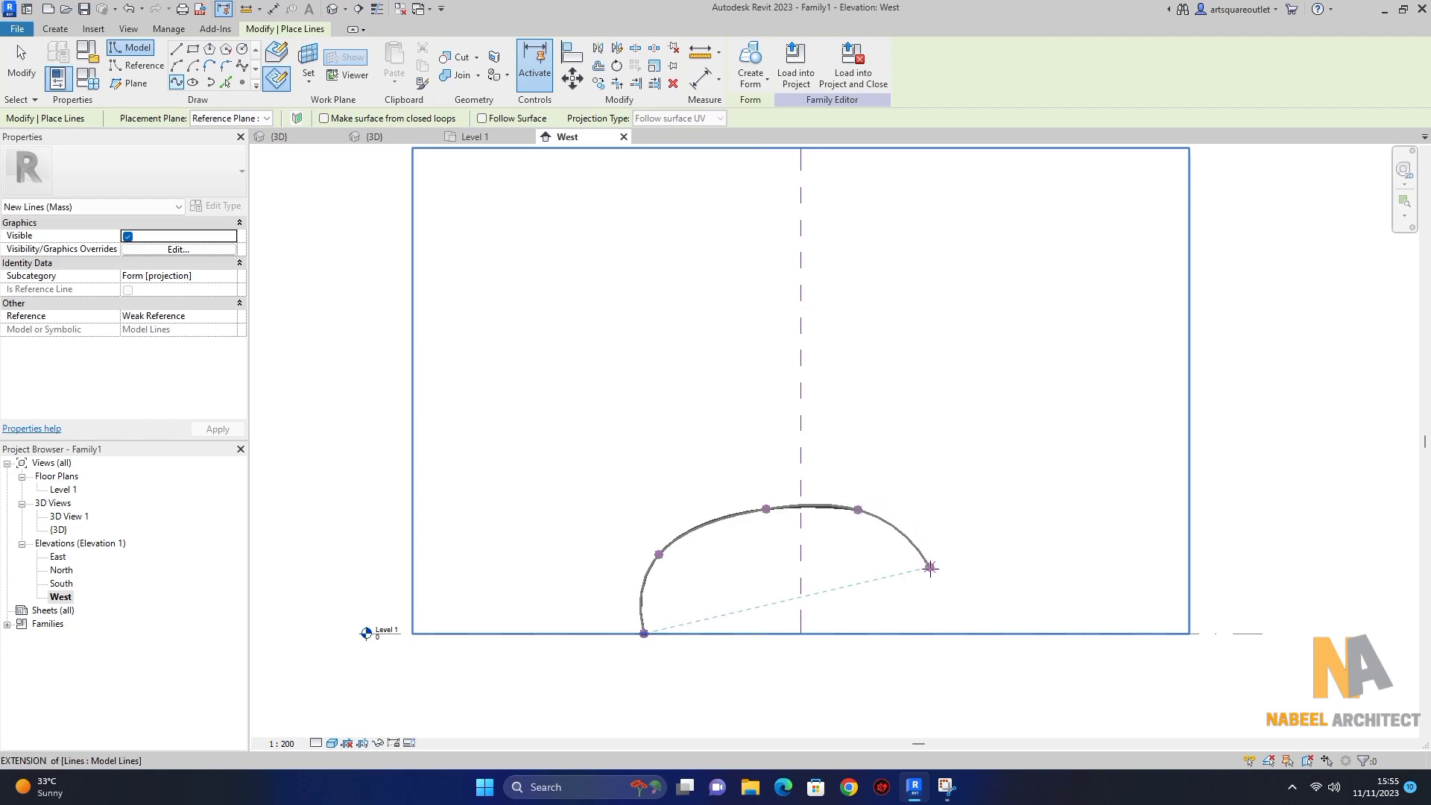
click(930, 567)
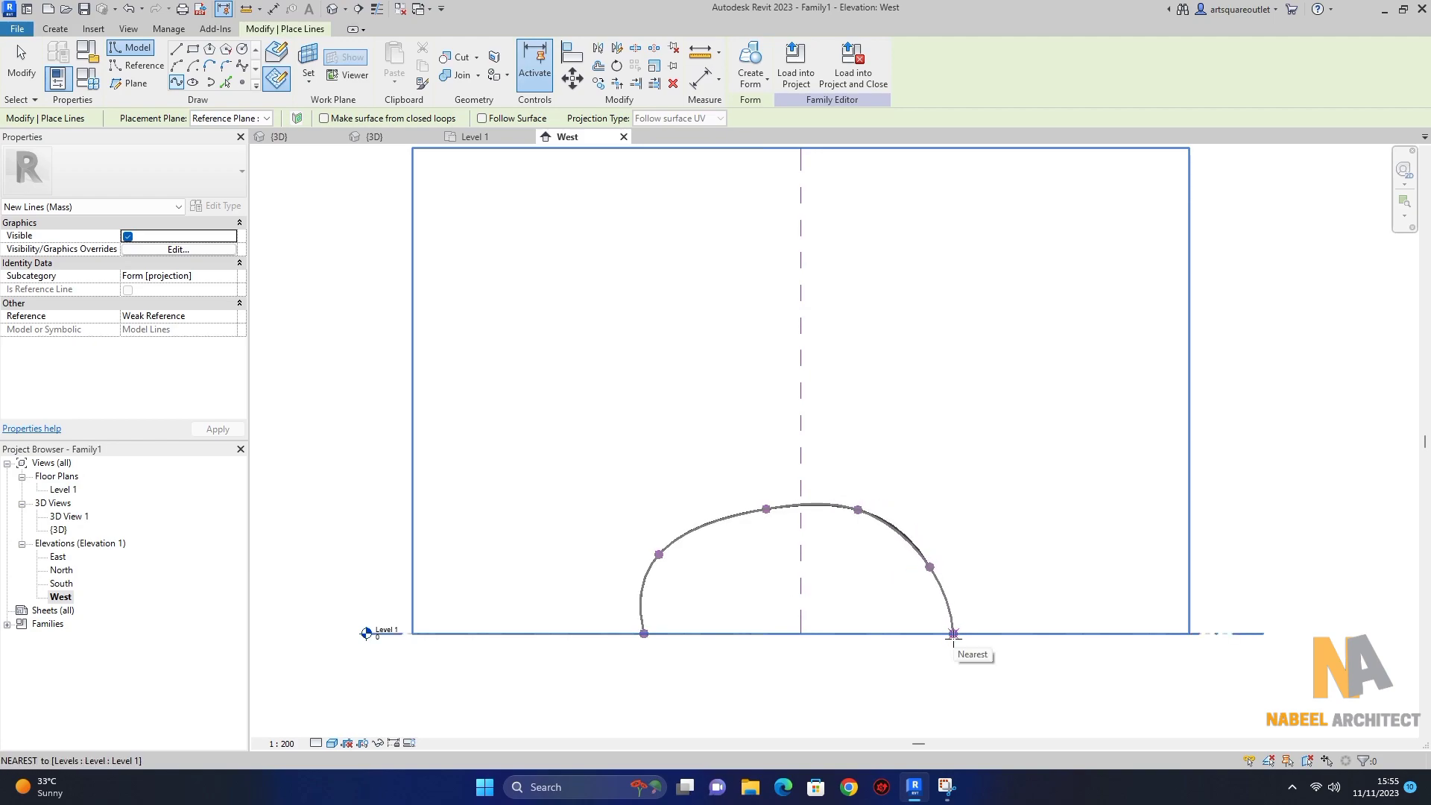
click(954, 634)
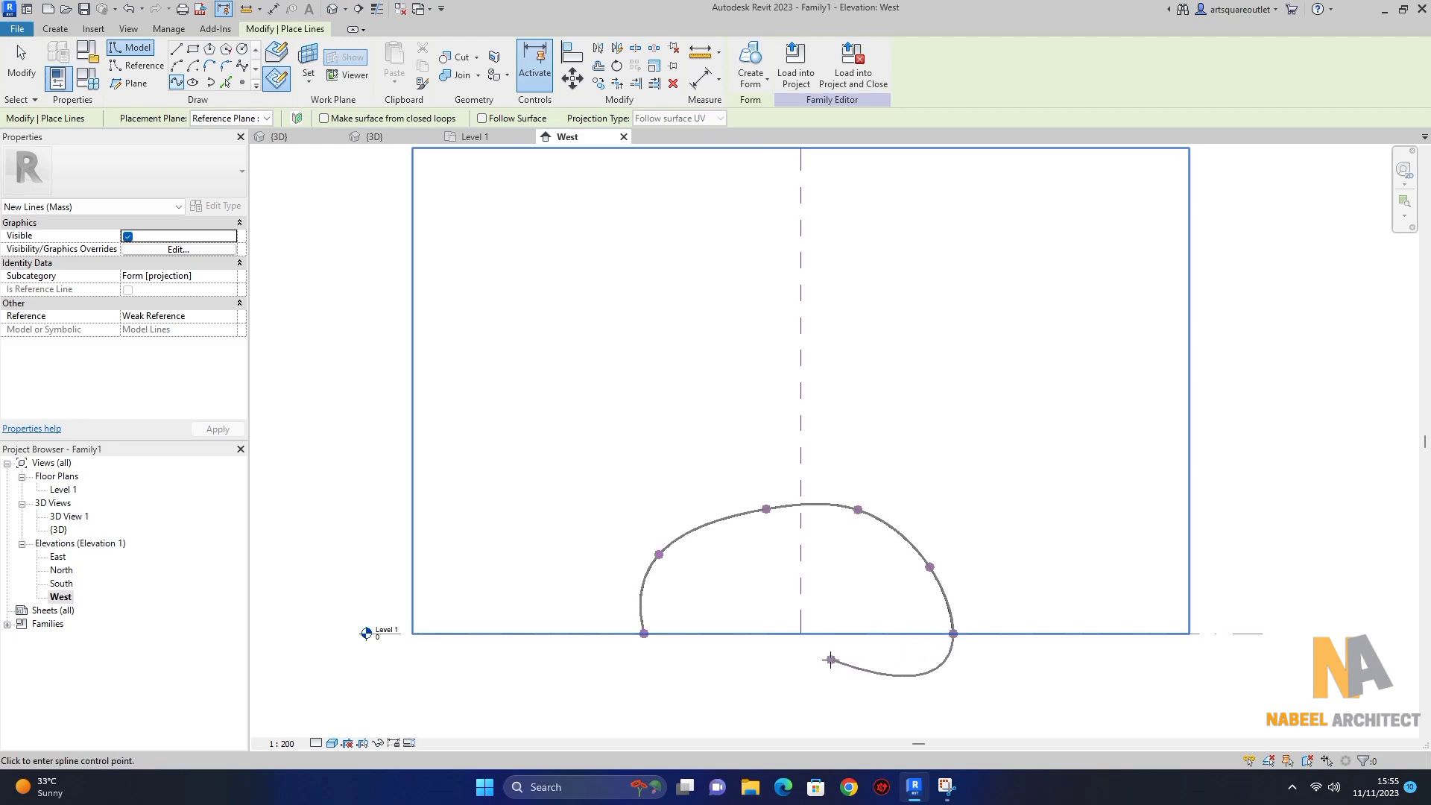
key(Escape)
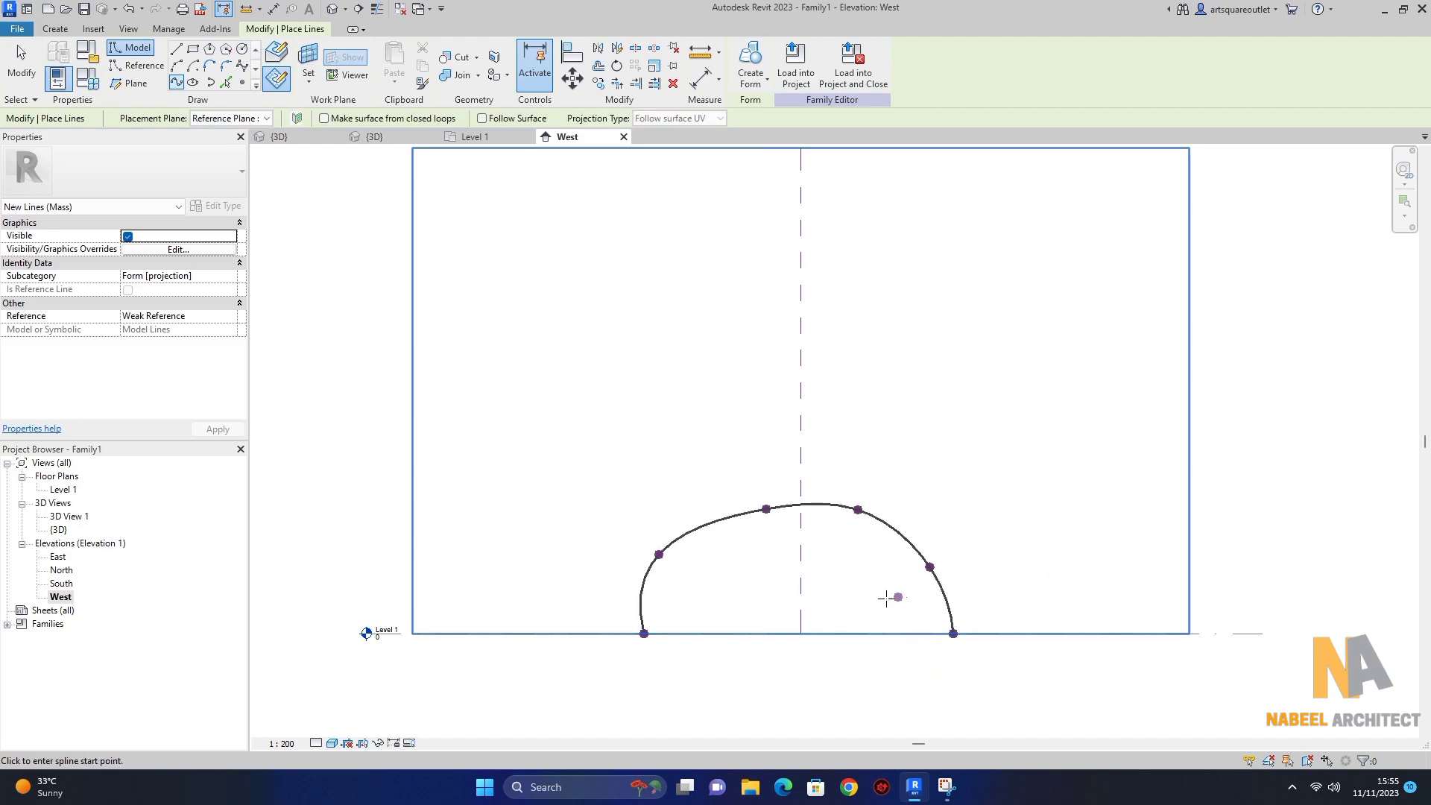
Step: Sketch a larger arch spline on plane ref1 enclosing the first, ending on Level 1
click(263, 120)
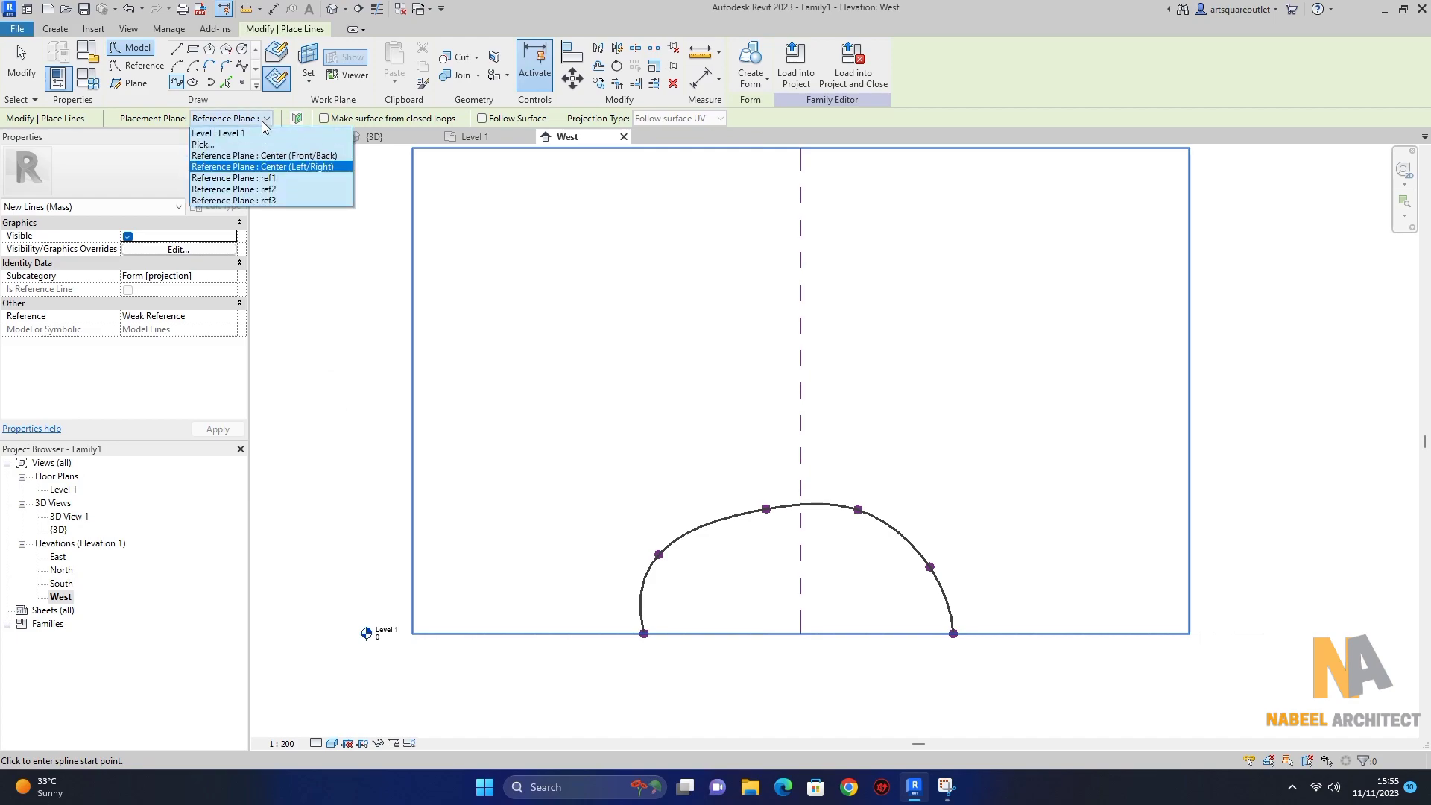
click(263, 179)
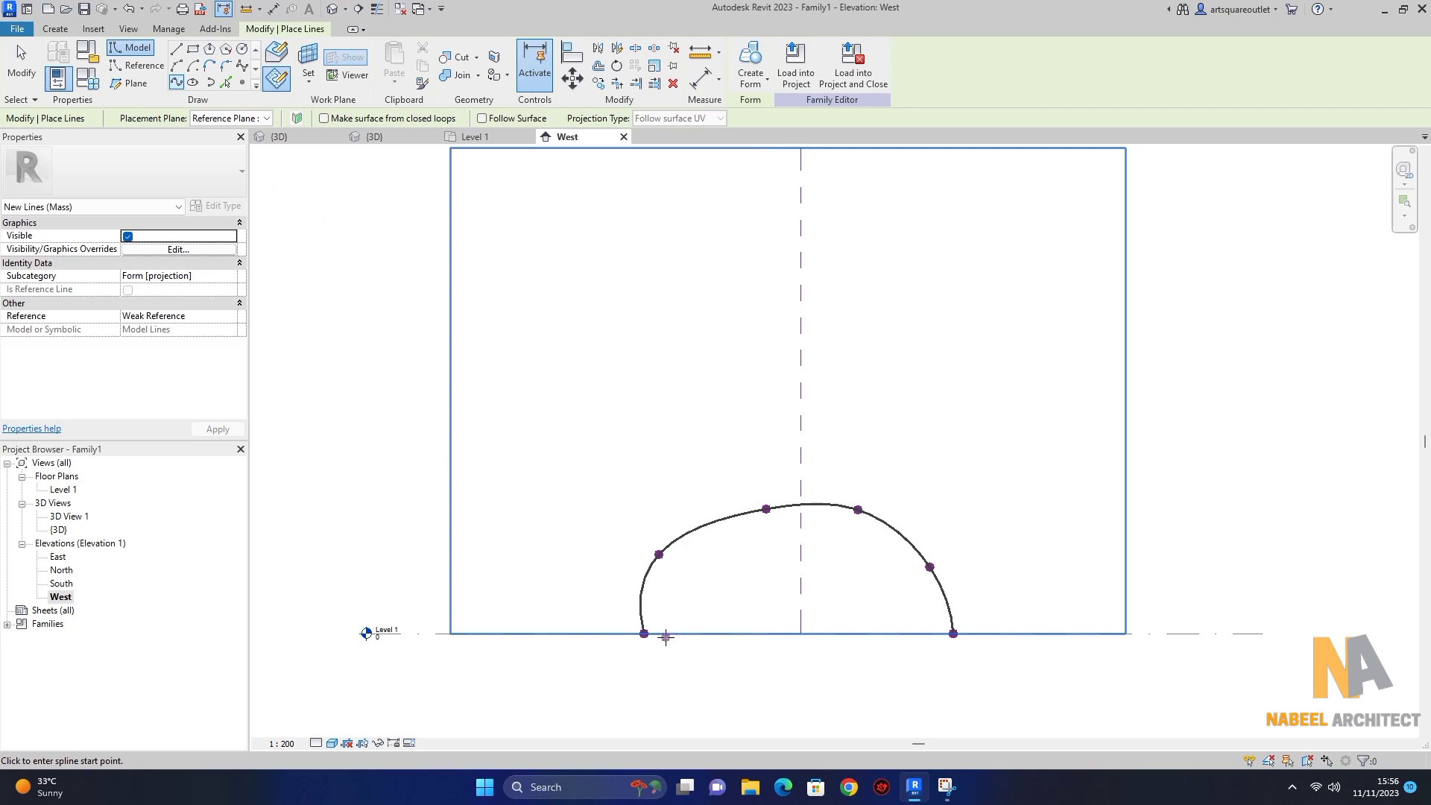
click(633, 535)
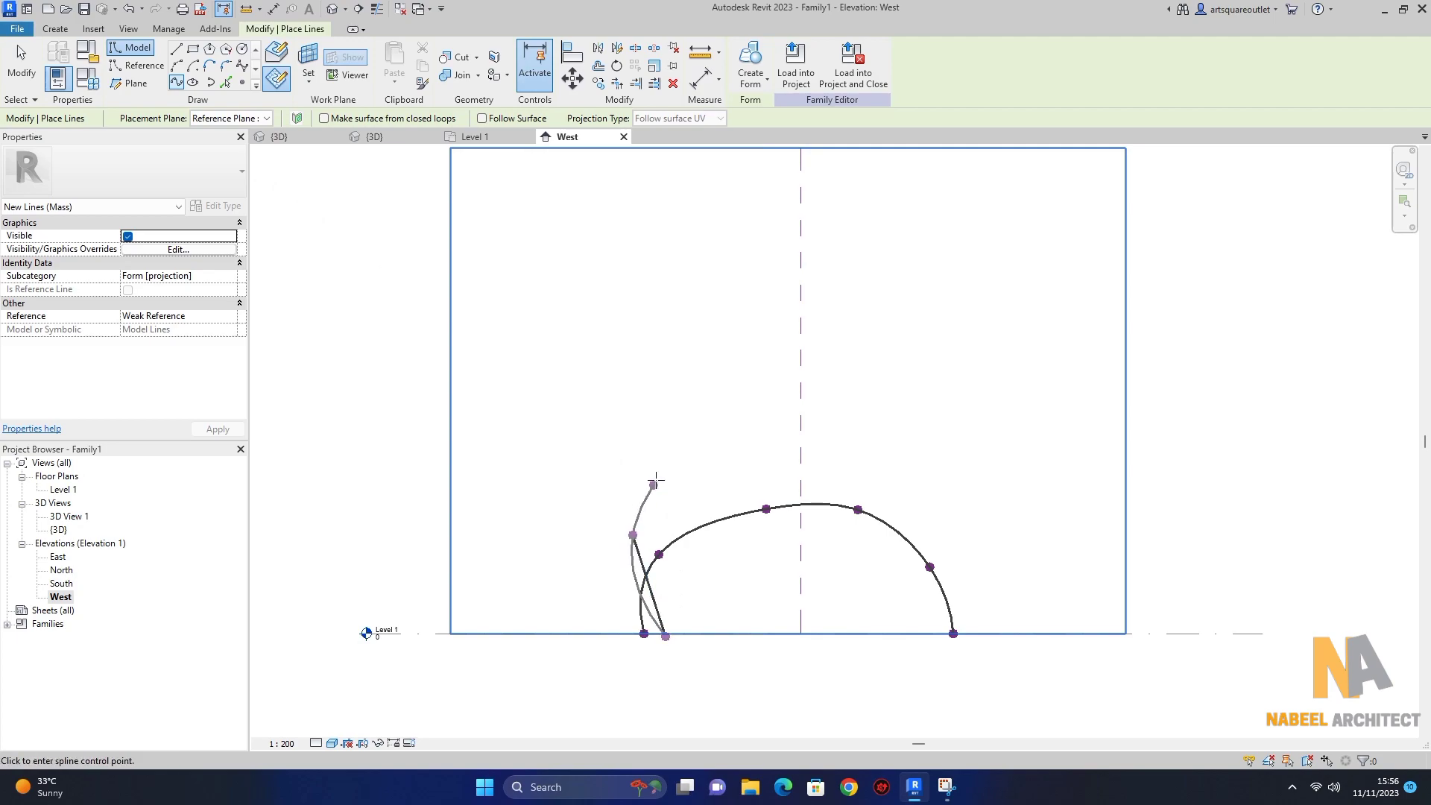
click(683, 470)
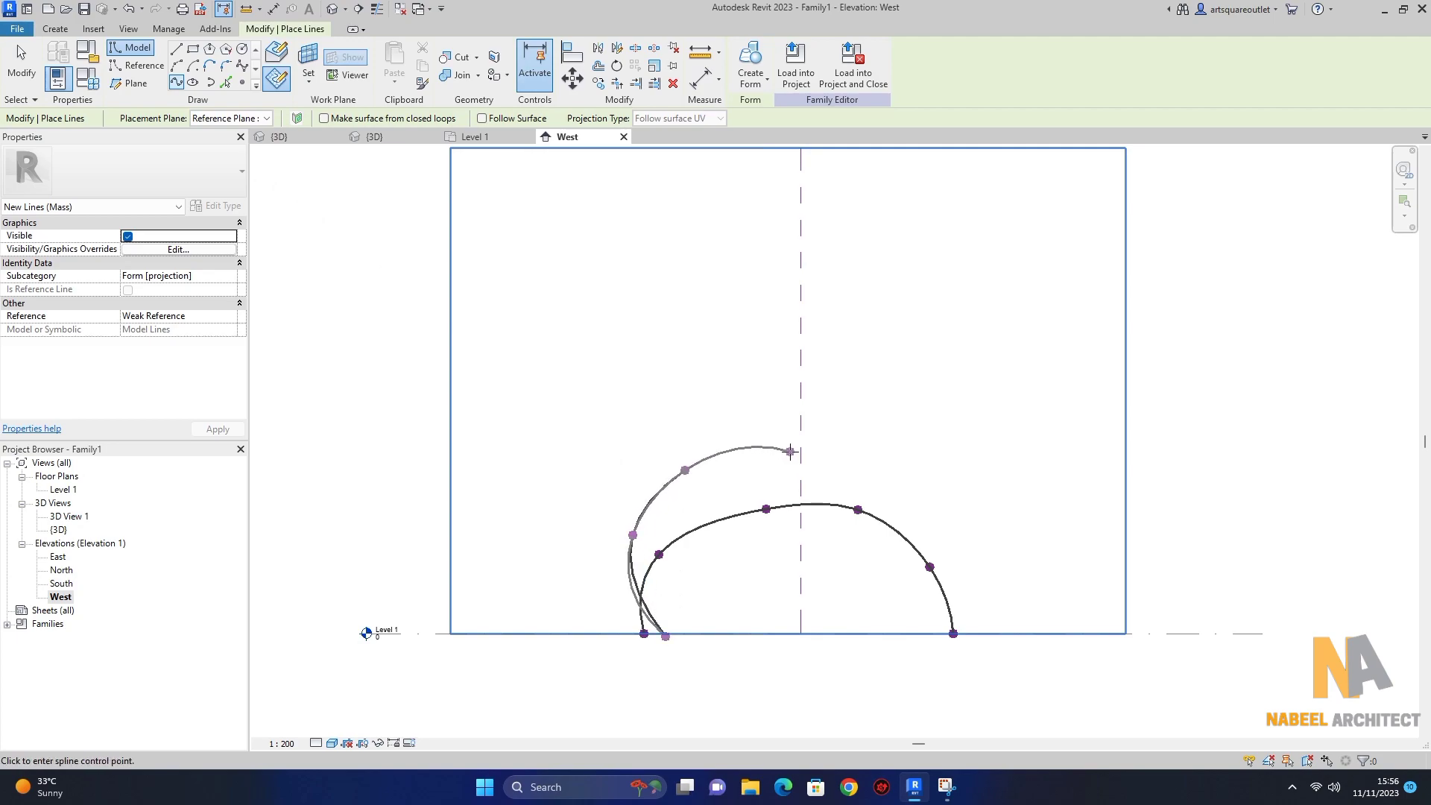
click(790, 452)
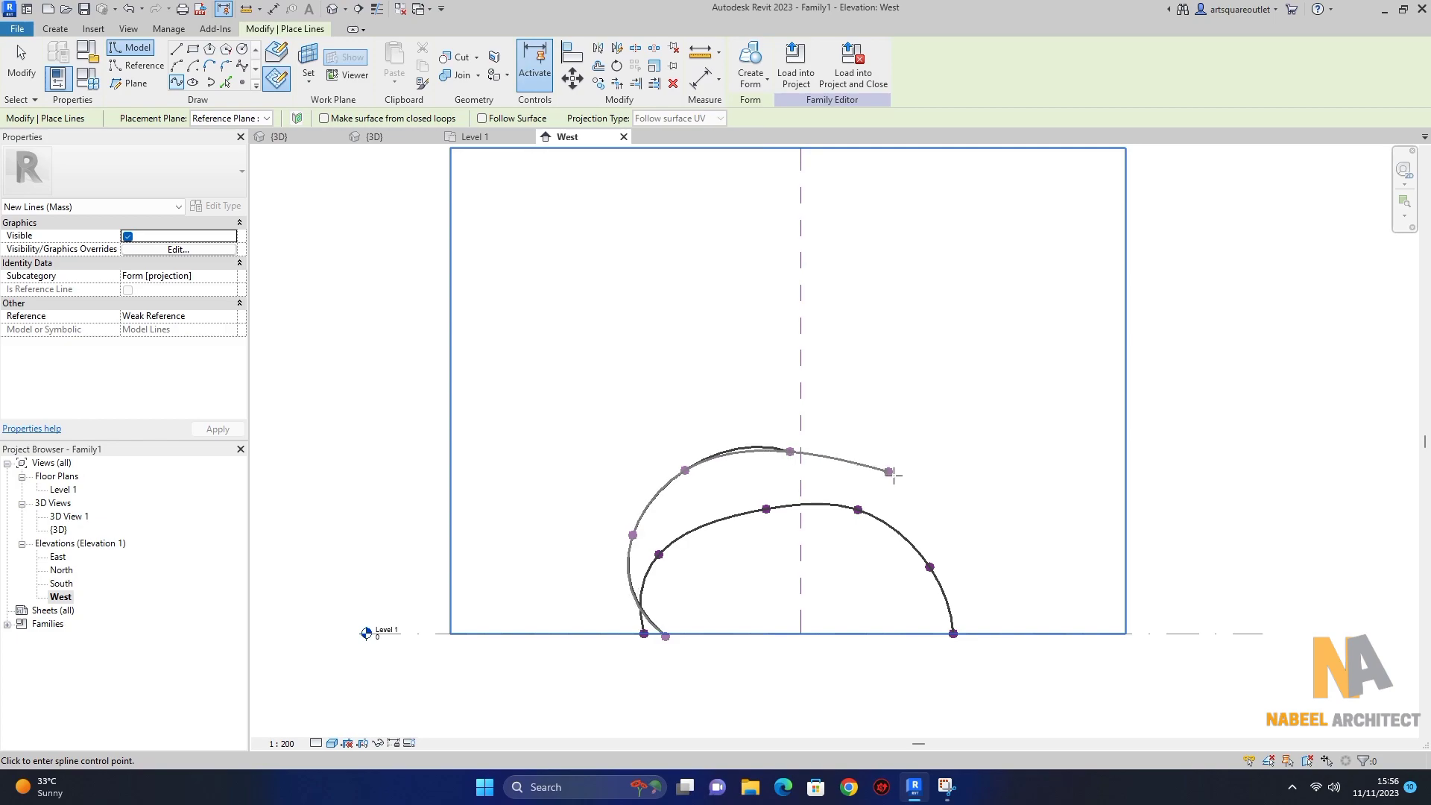
click(902, 479)
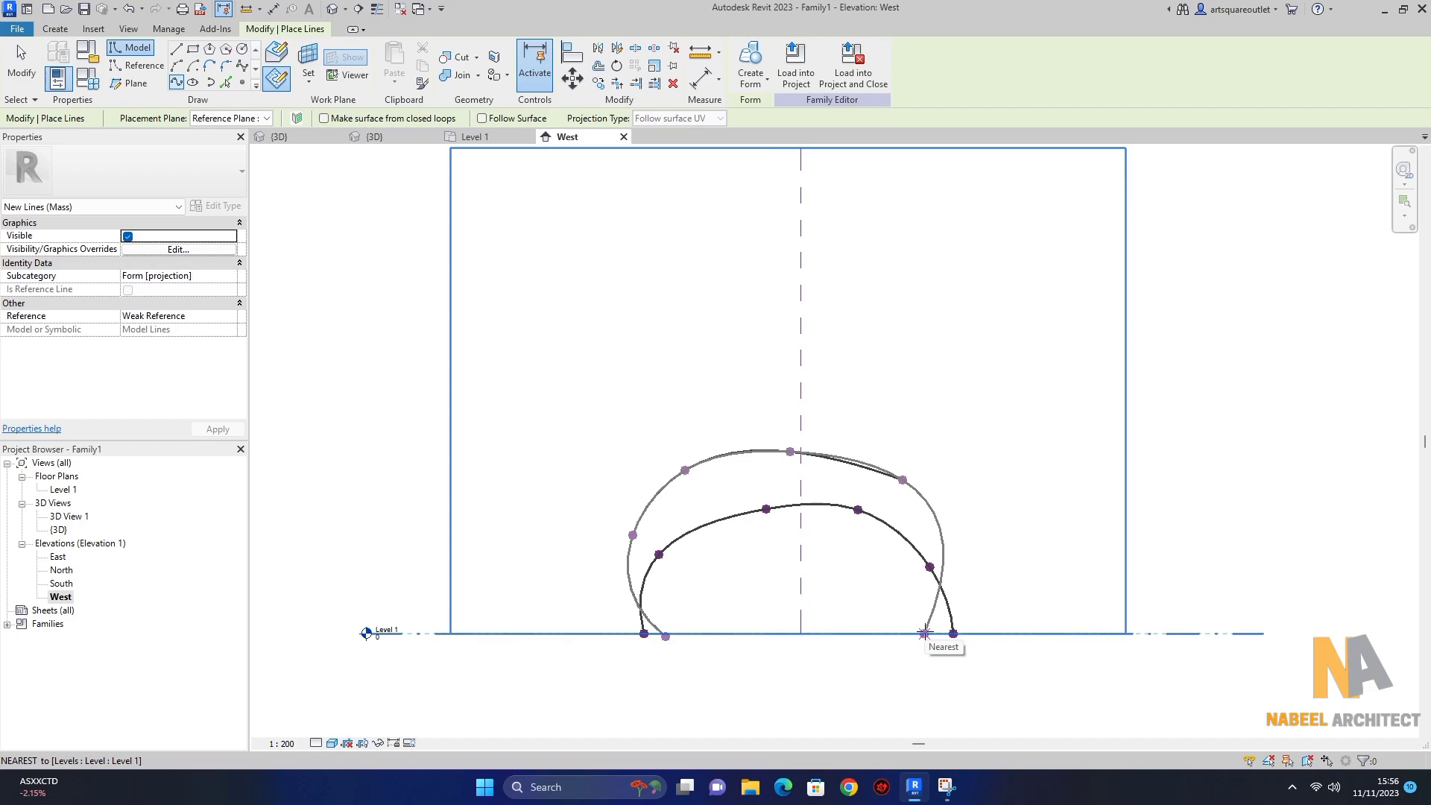
click(925, 632)
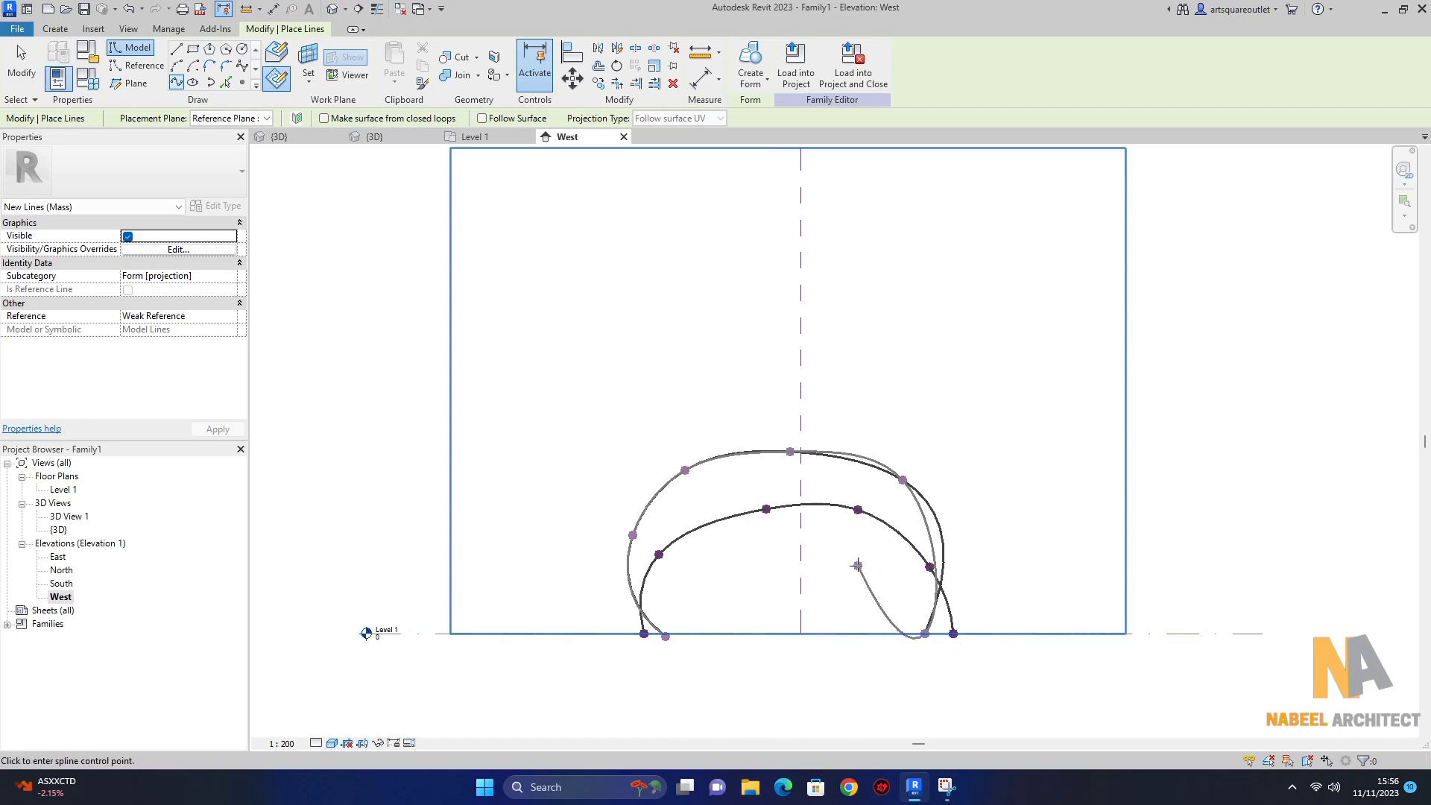
key(Escape)
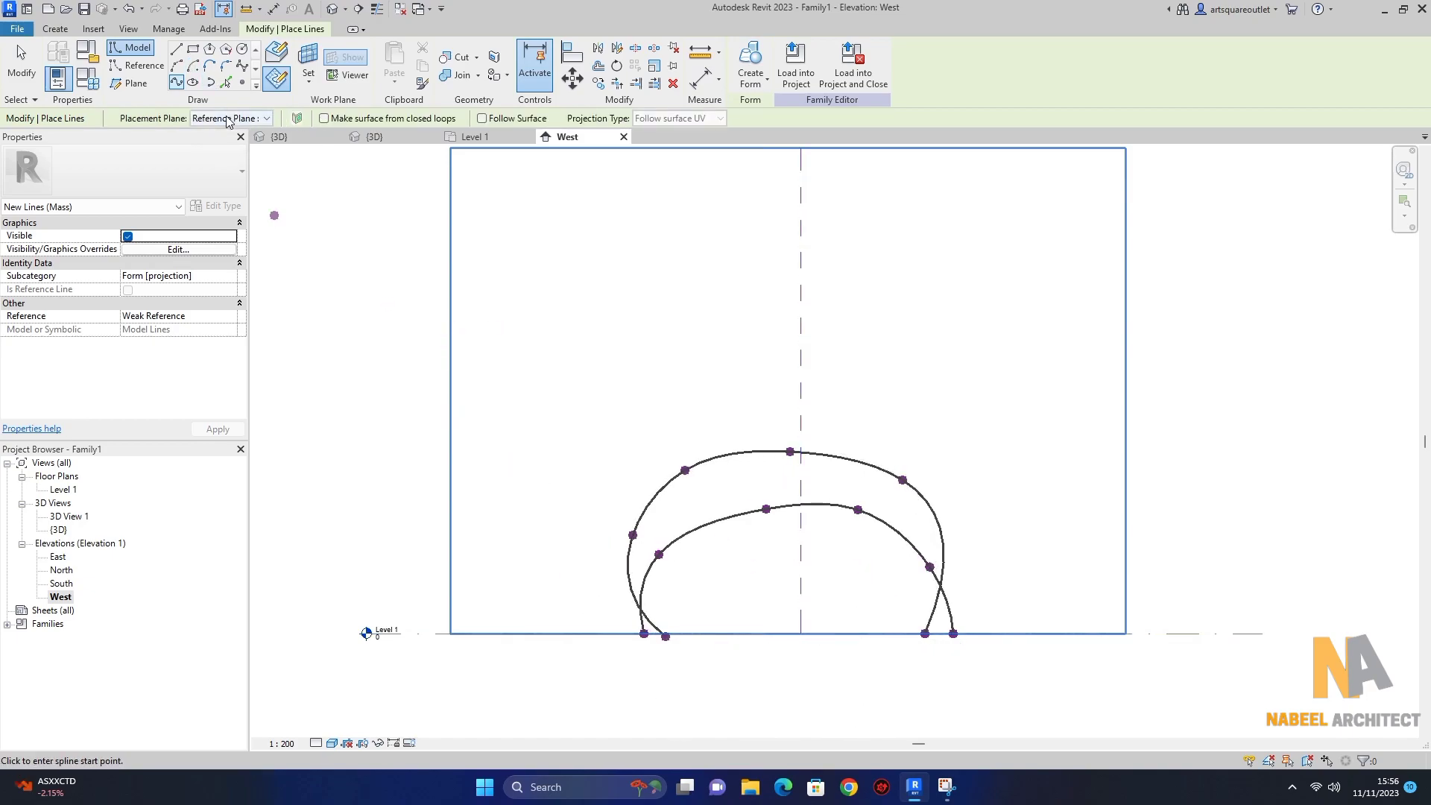
Step: Sketch the tallest outer arch spline on plane ref2, both ends on the ground line
click(256, 119)
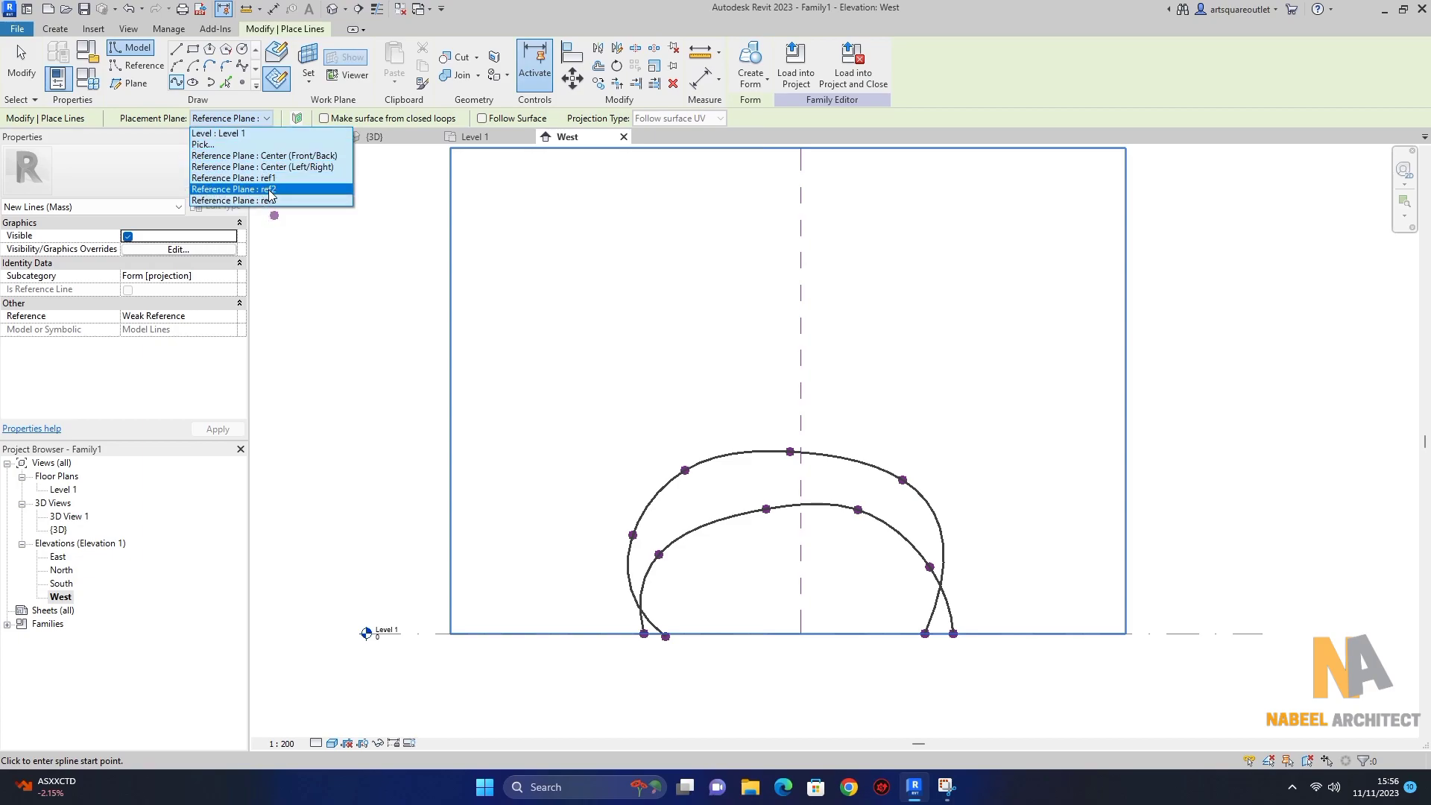
click(270, 191)
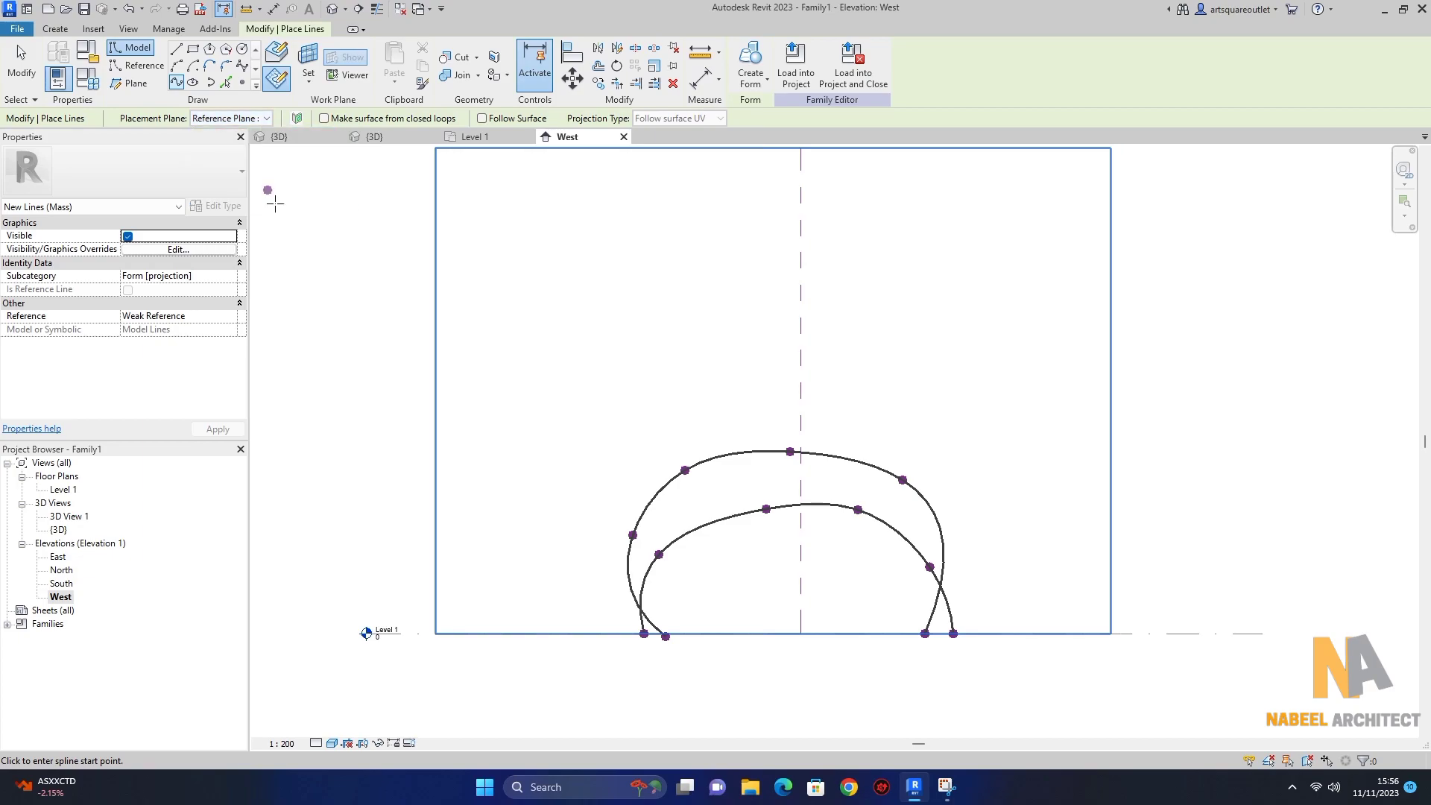
click(606, 634)
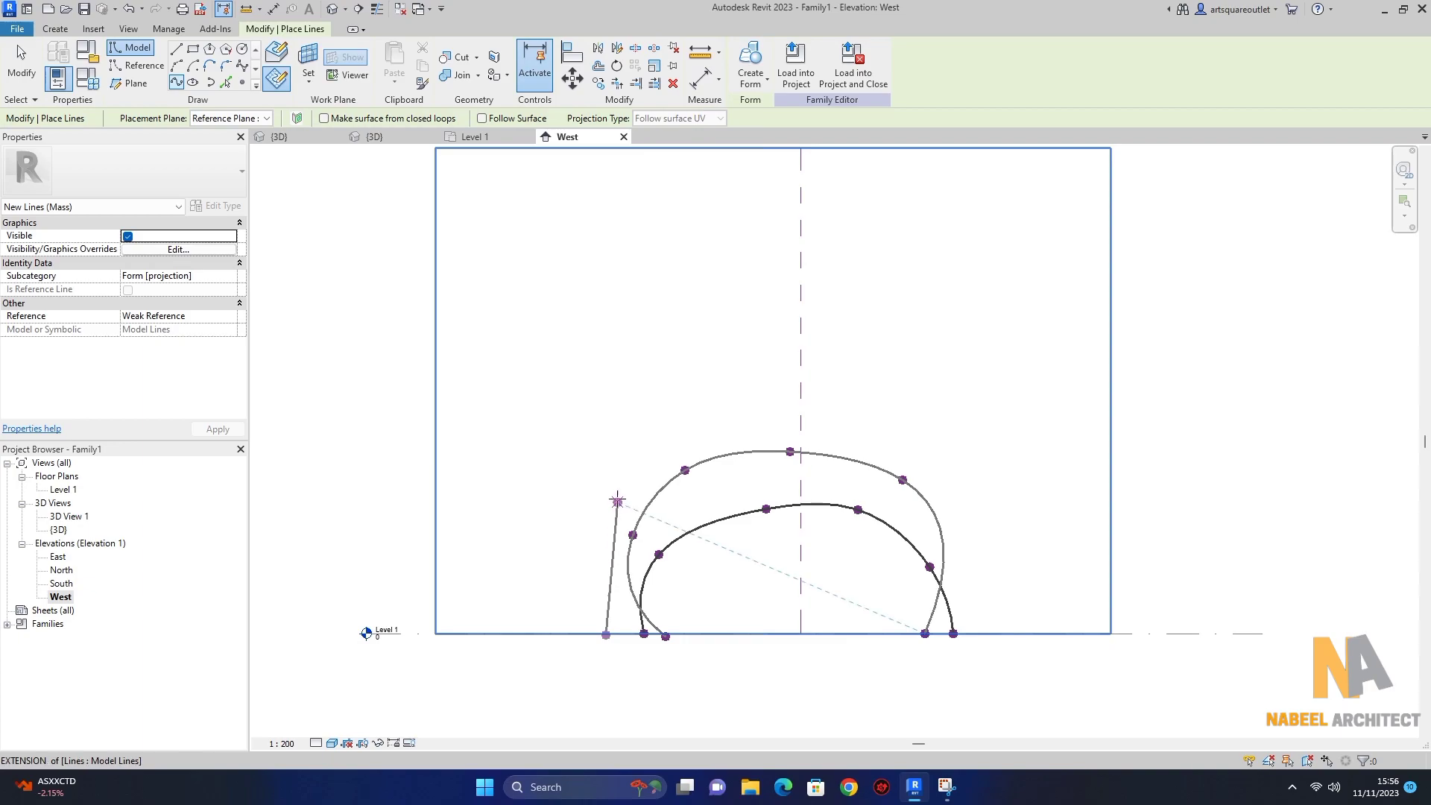
click(614, 499)
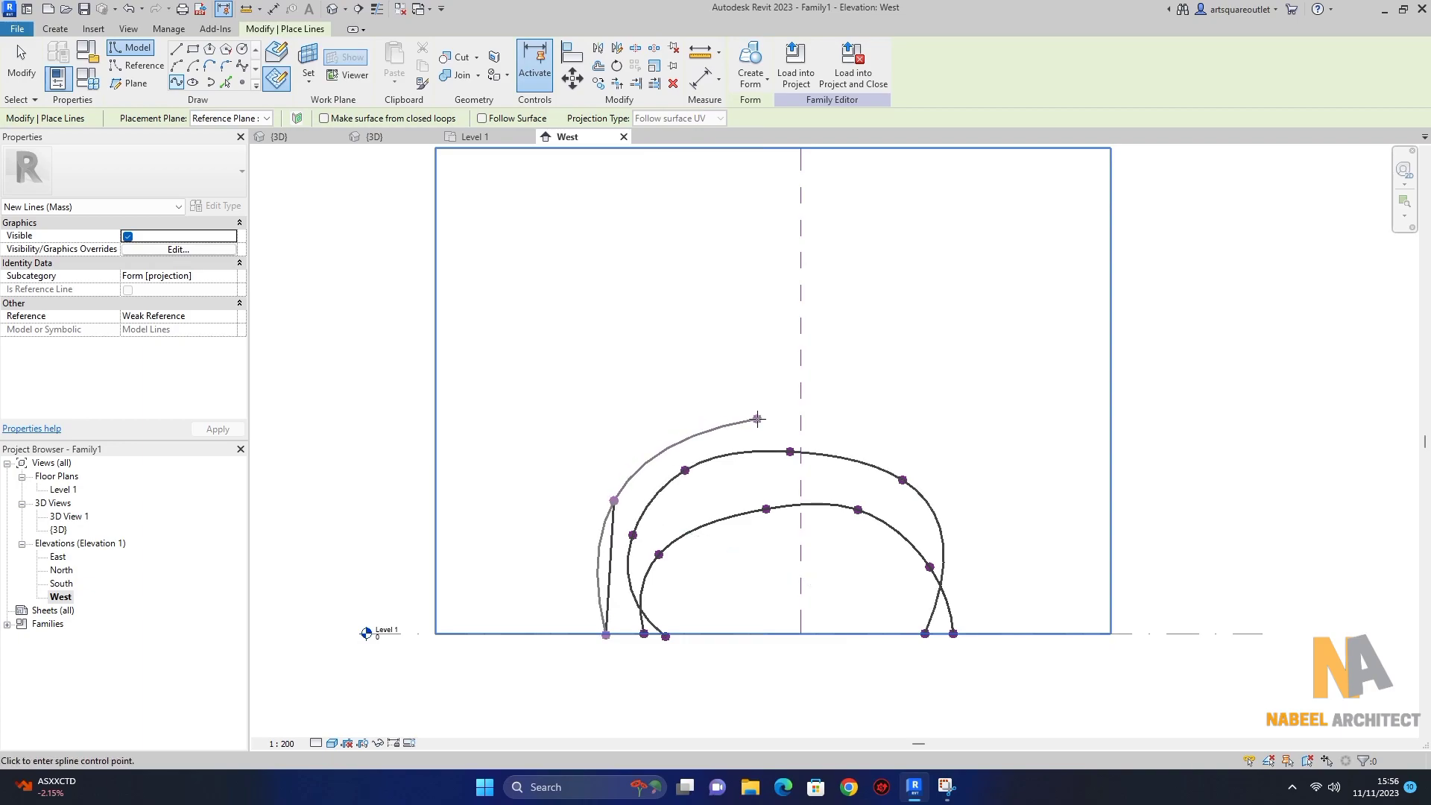
click(757, 419)
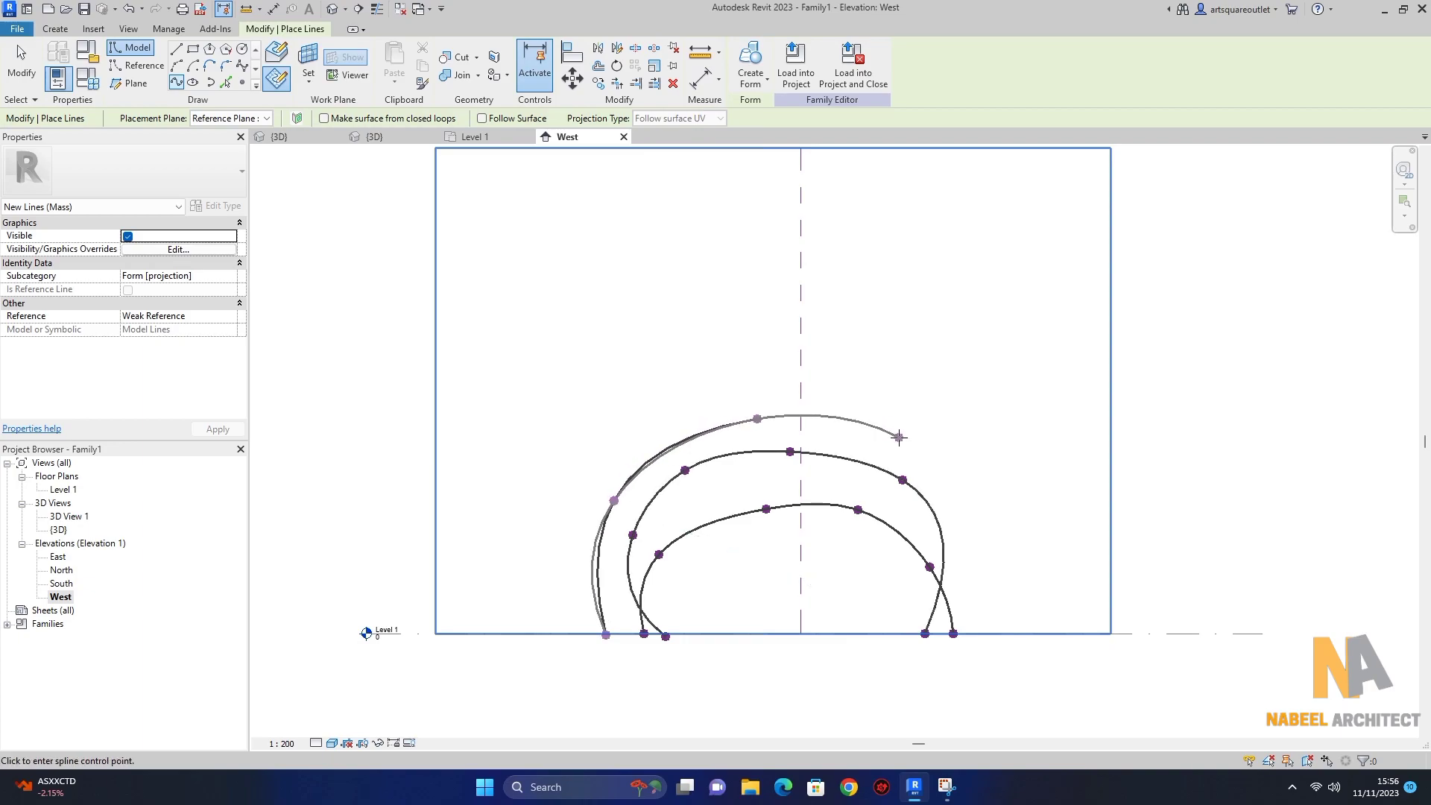
click(899, 437)
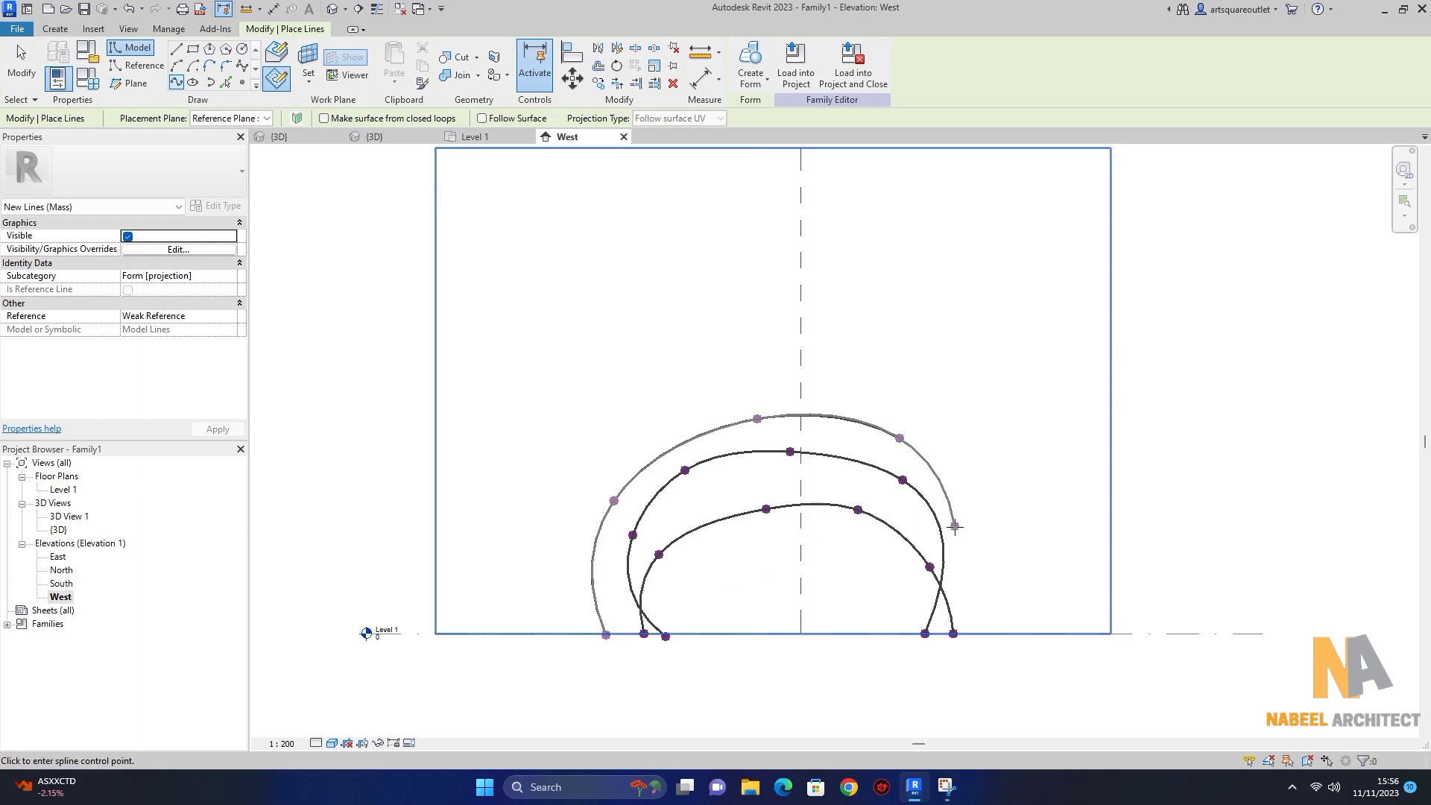
click(964, 568)
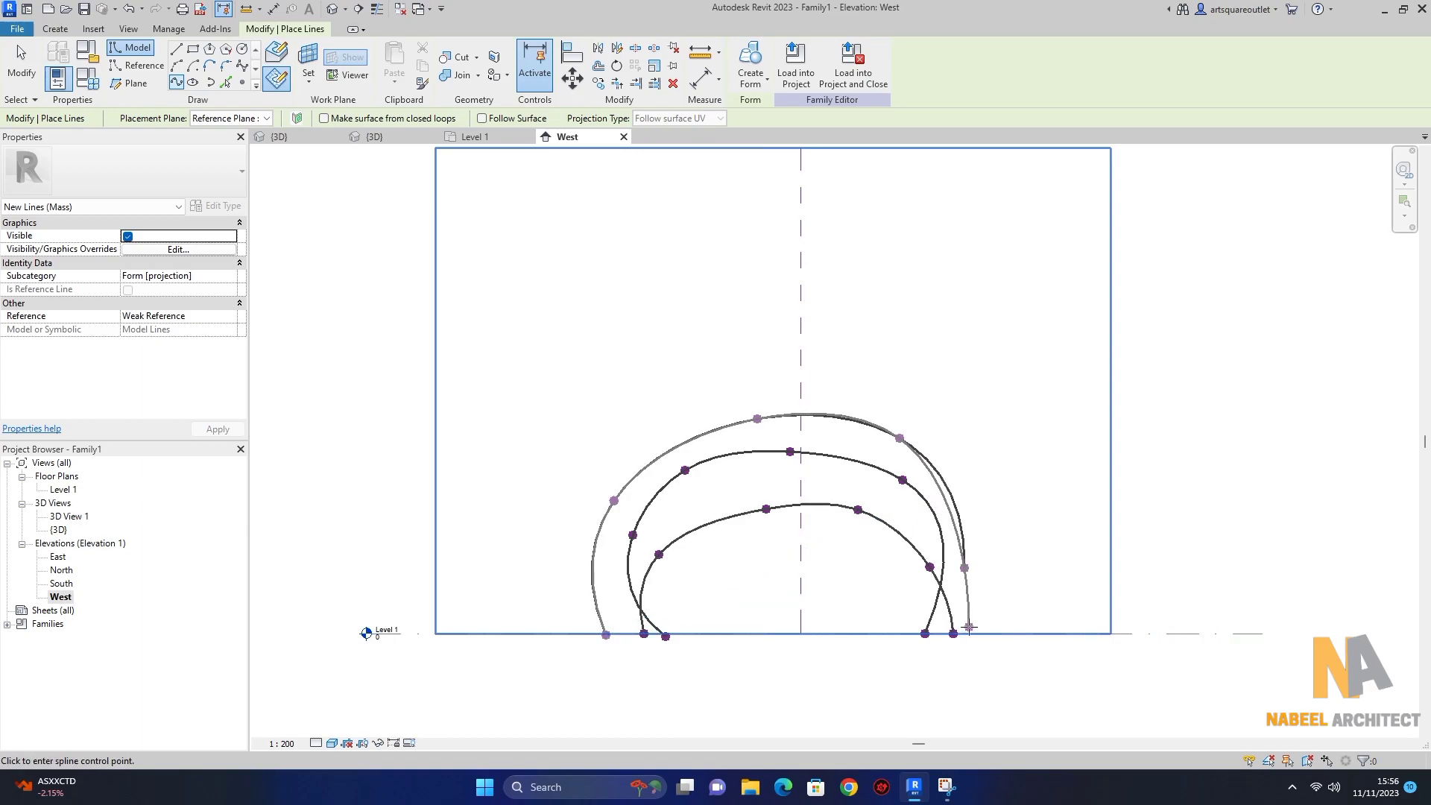
click(971, 633)
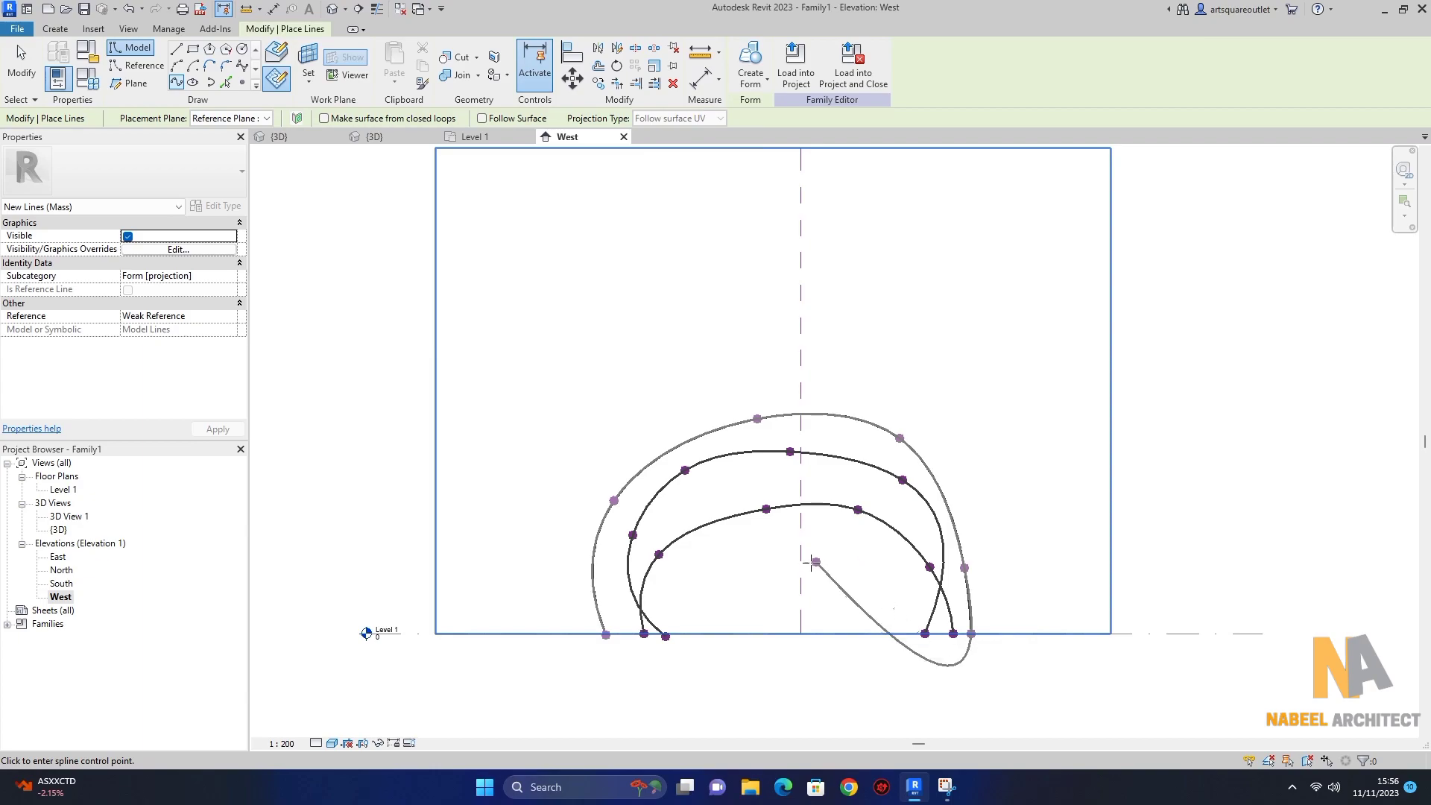
key(Escape)
key(Escape)
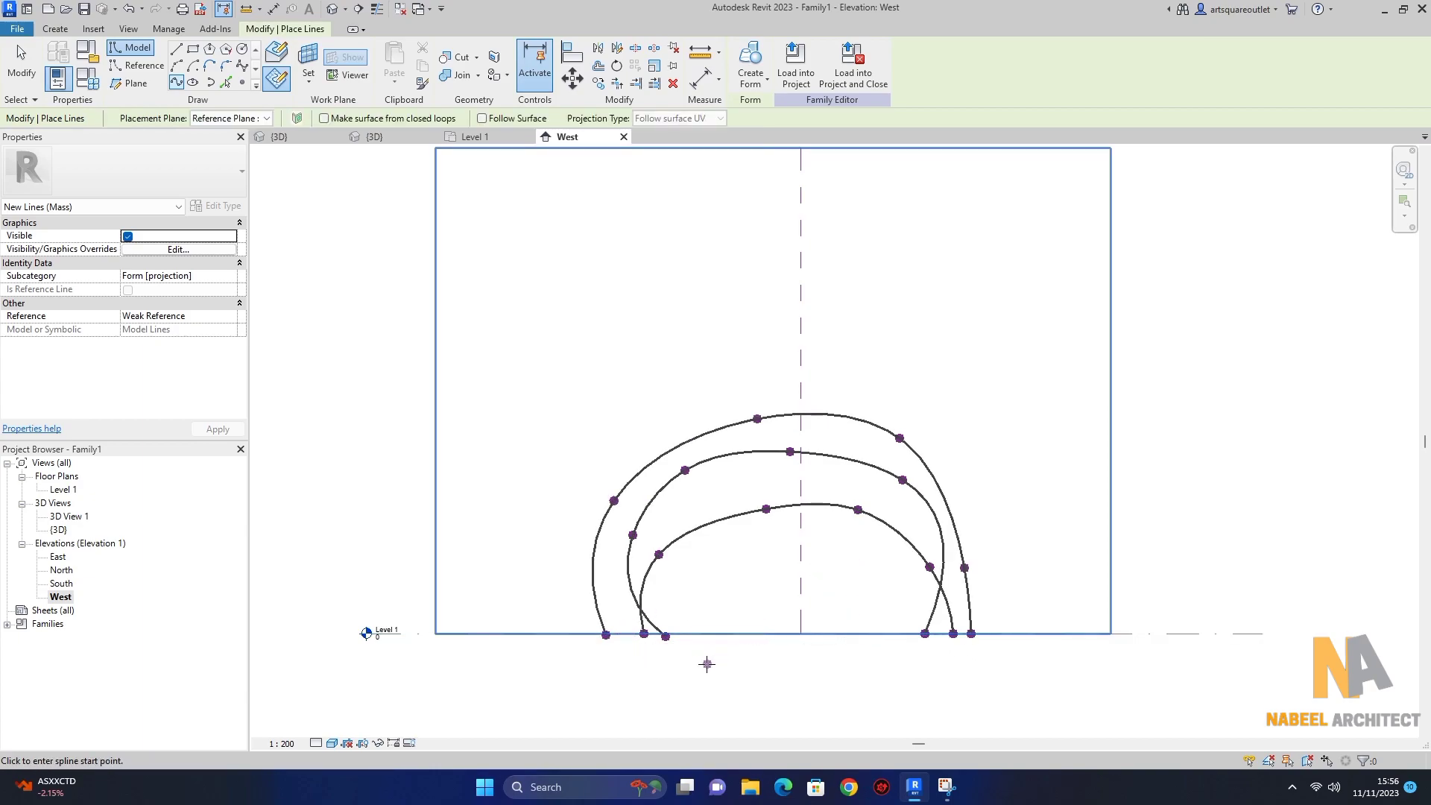
Step: Sketch a fourth arch spline on reference plane ref3, standing on Level 1
click(266, 119)
click(243, 200)
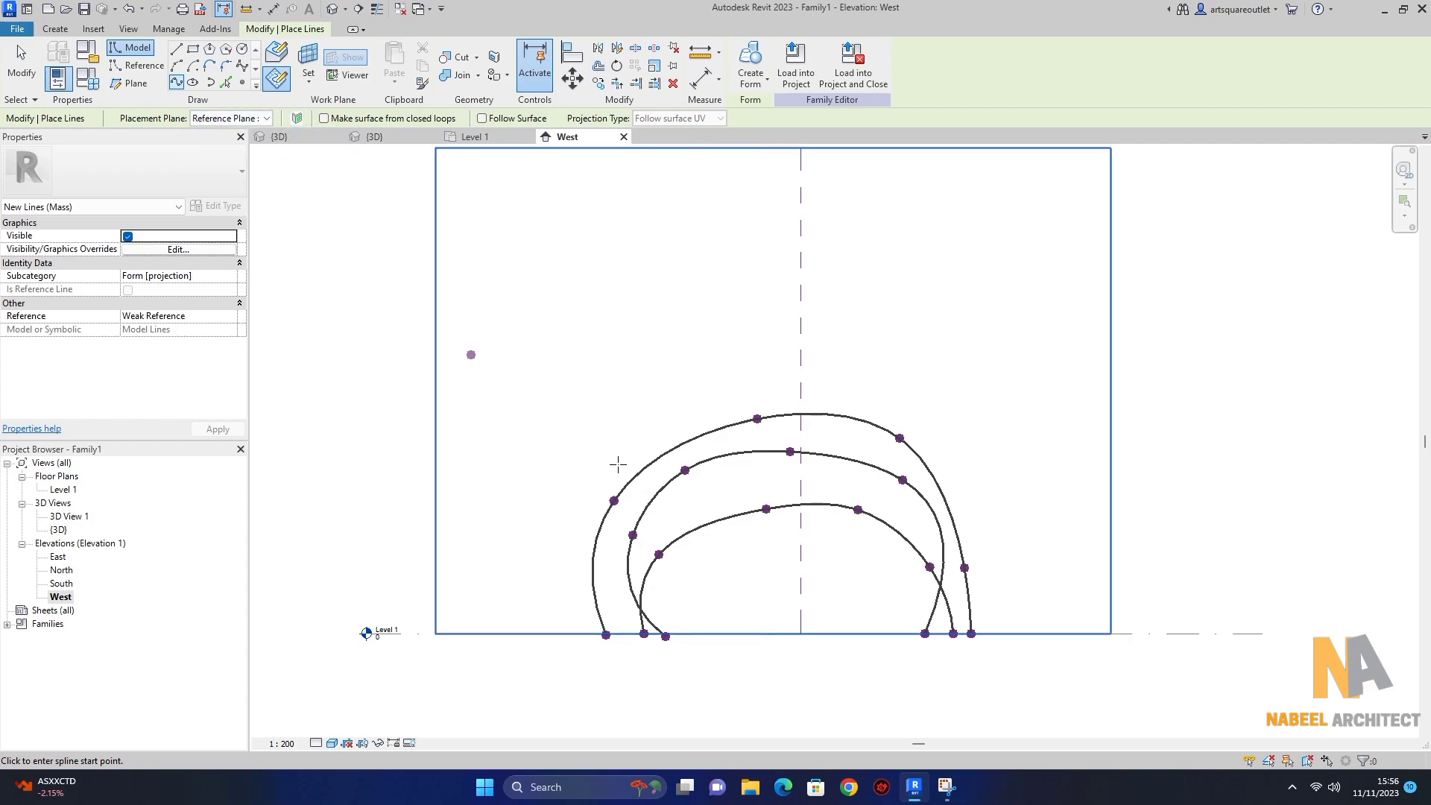
click(627, 635)
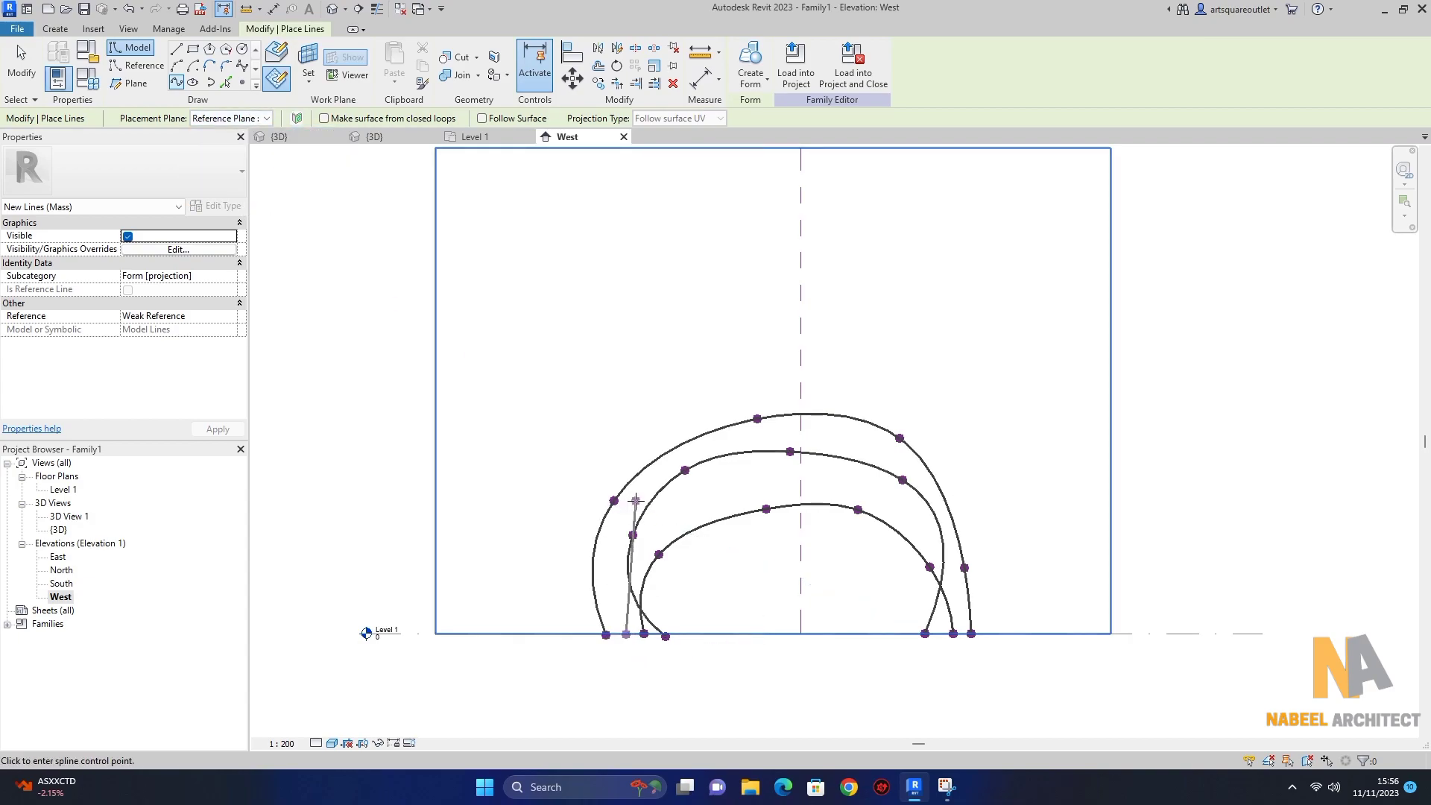
click(734, 439)
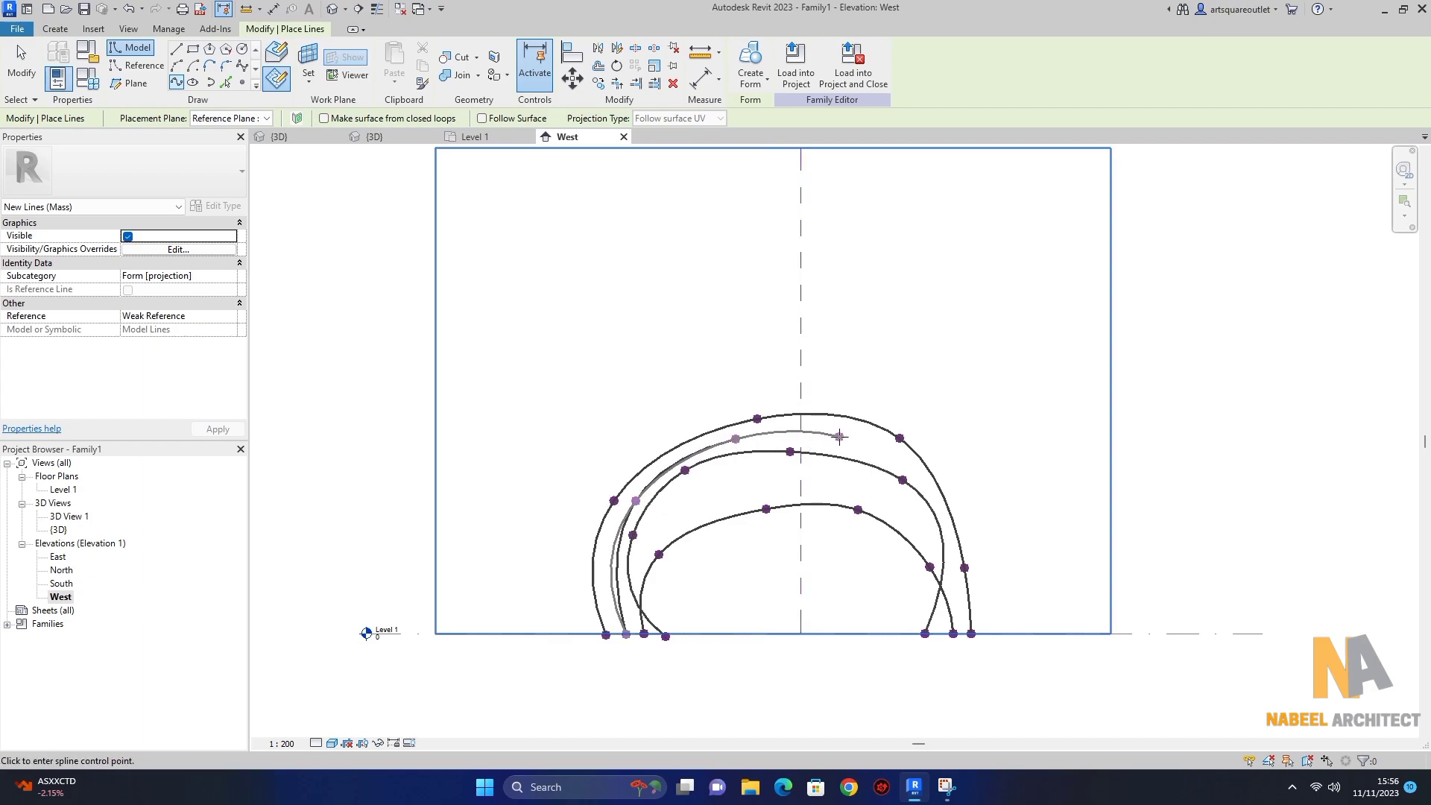
click(841, 436)
click(908, 510)
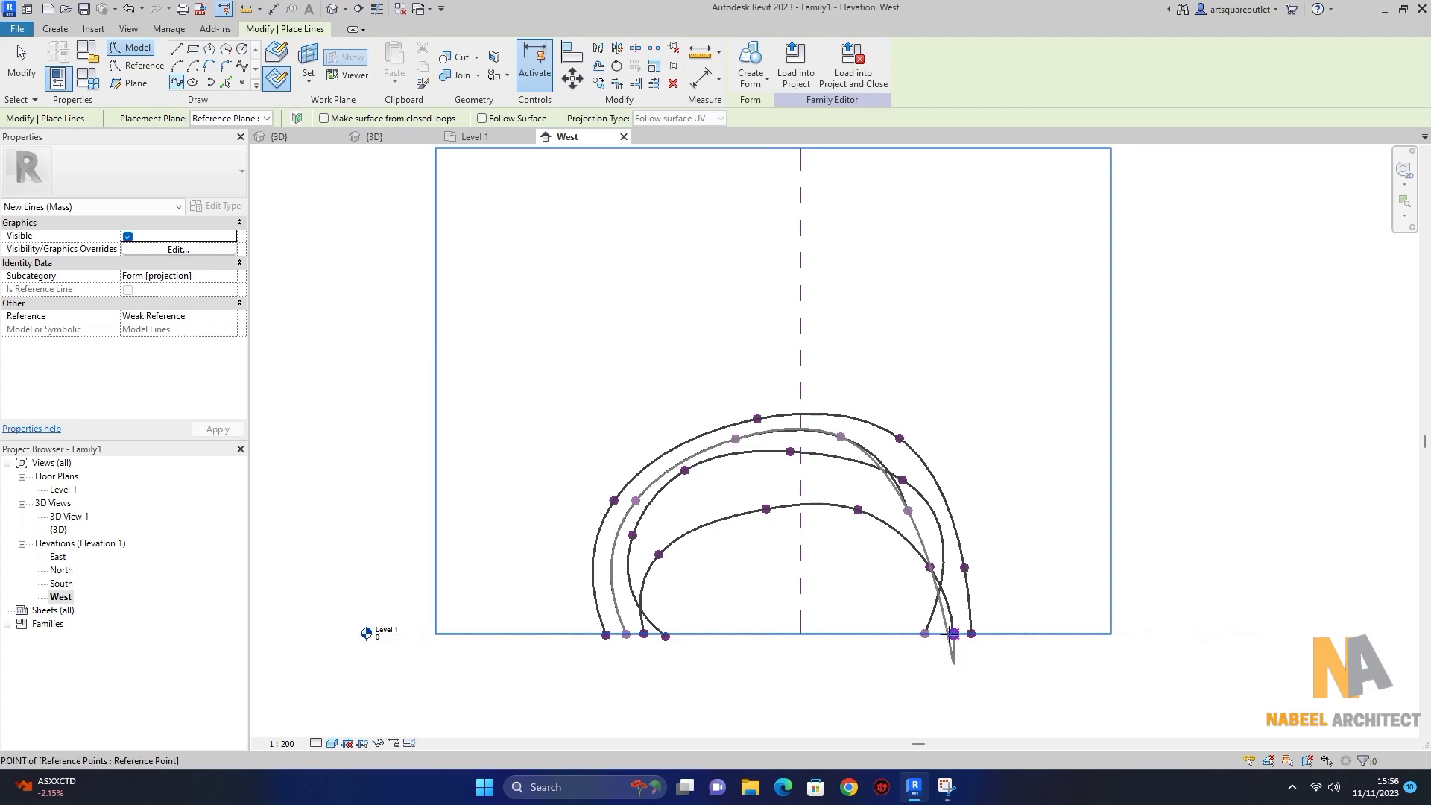
click(940, 634)
key(Escape)
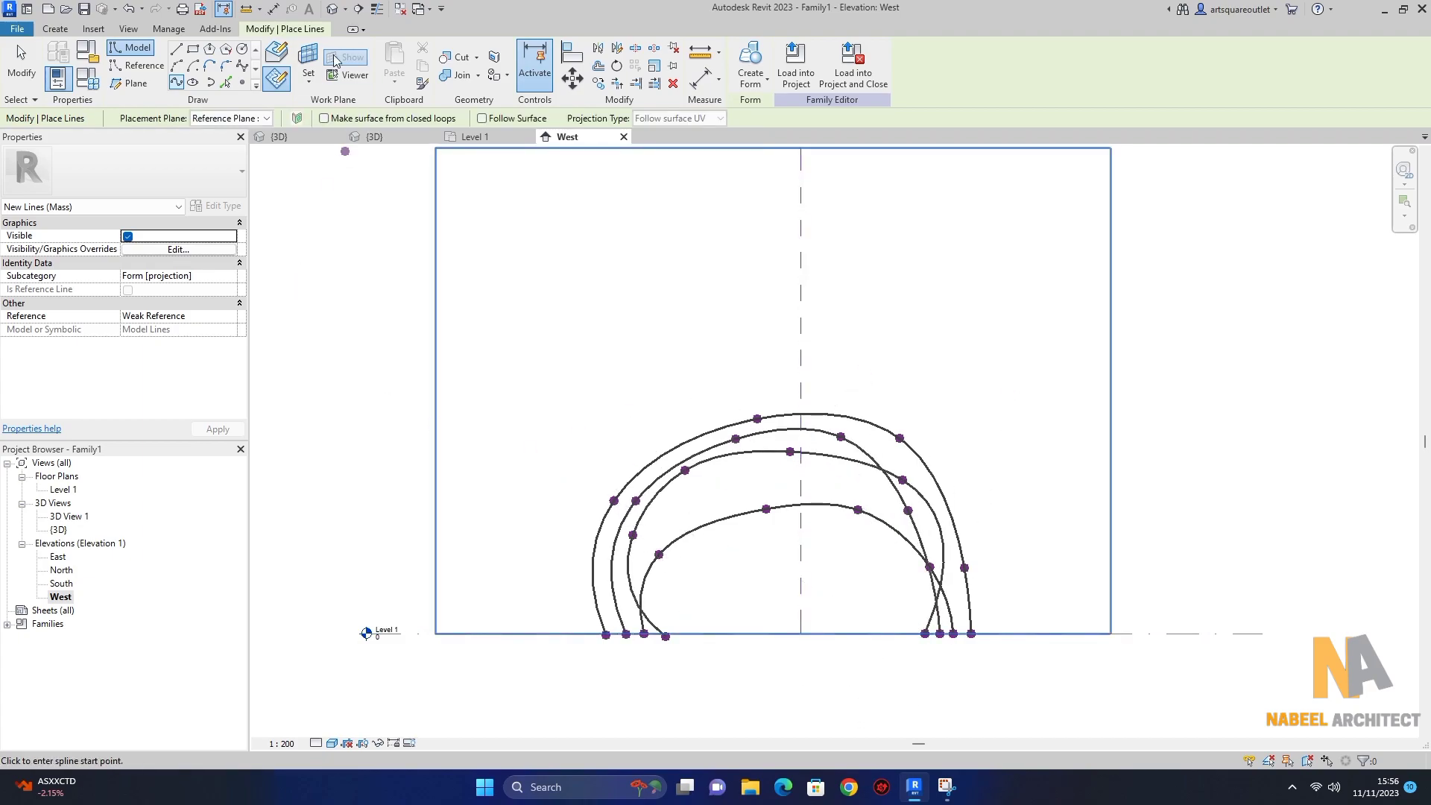
Step: Orbit the 3D view to see the four arches in a row, then select the rightmost arch
click(331, 10)
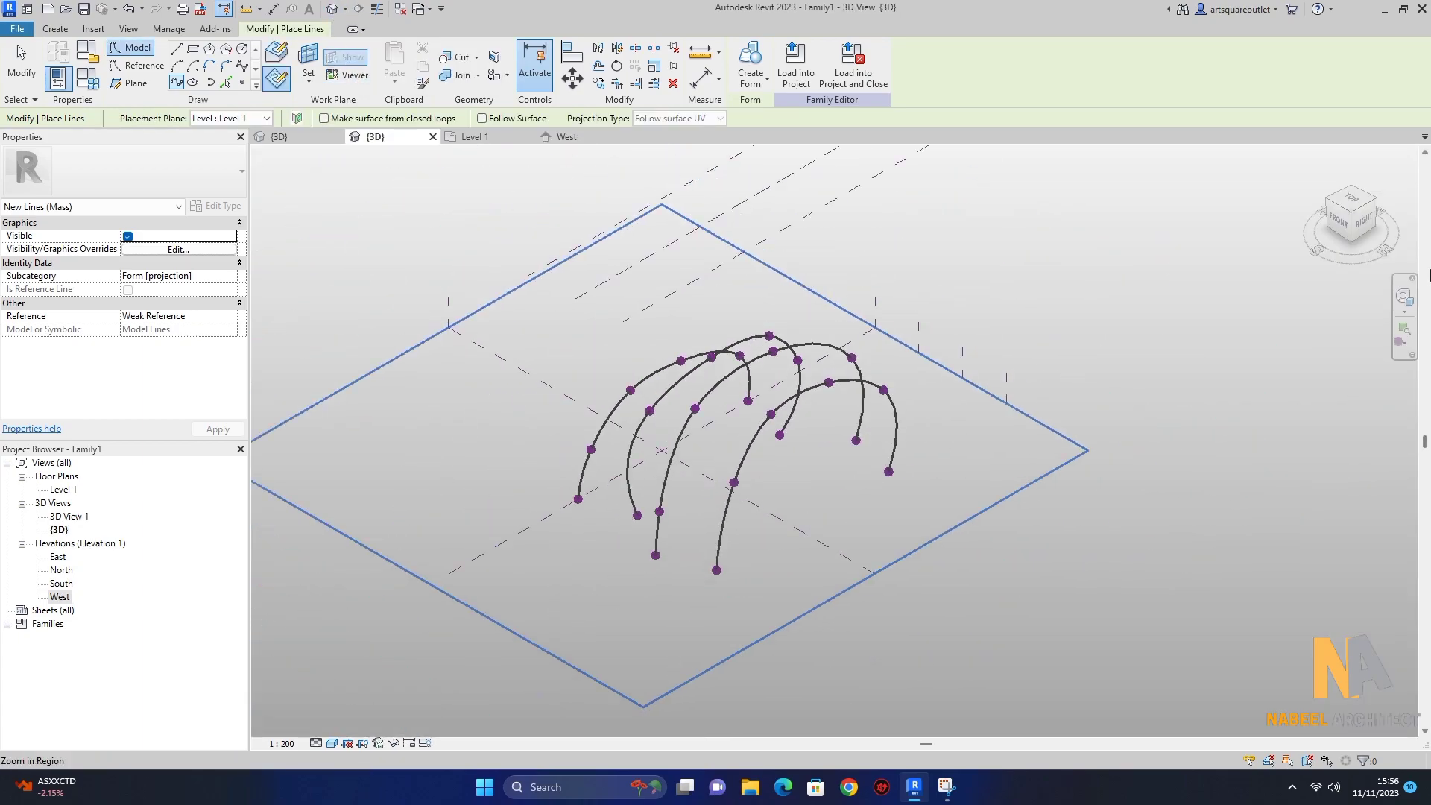
click(1405, 296)
mouse_move(931, 433)
mouse_down()
mouse_move(918, 438)
mouse_move(1064, 419)
mouse_move(1103, 370)
mouse_move(1143, 434)
mouse_move(857, 406)
mouse_move(643, 431)
mouse_move(636, 489)
mouse_move(844, 520)
mouse_move(960, 369)
mouse_move(1160, 392)
mouse_move(719, 421)
mouse_move(438, 409)
mouse_move(544, 409)
mouse_move(589, 328)
mouse_up()
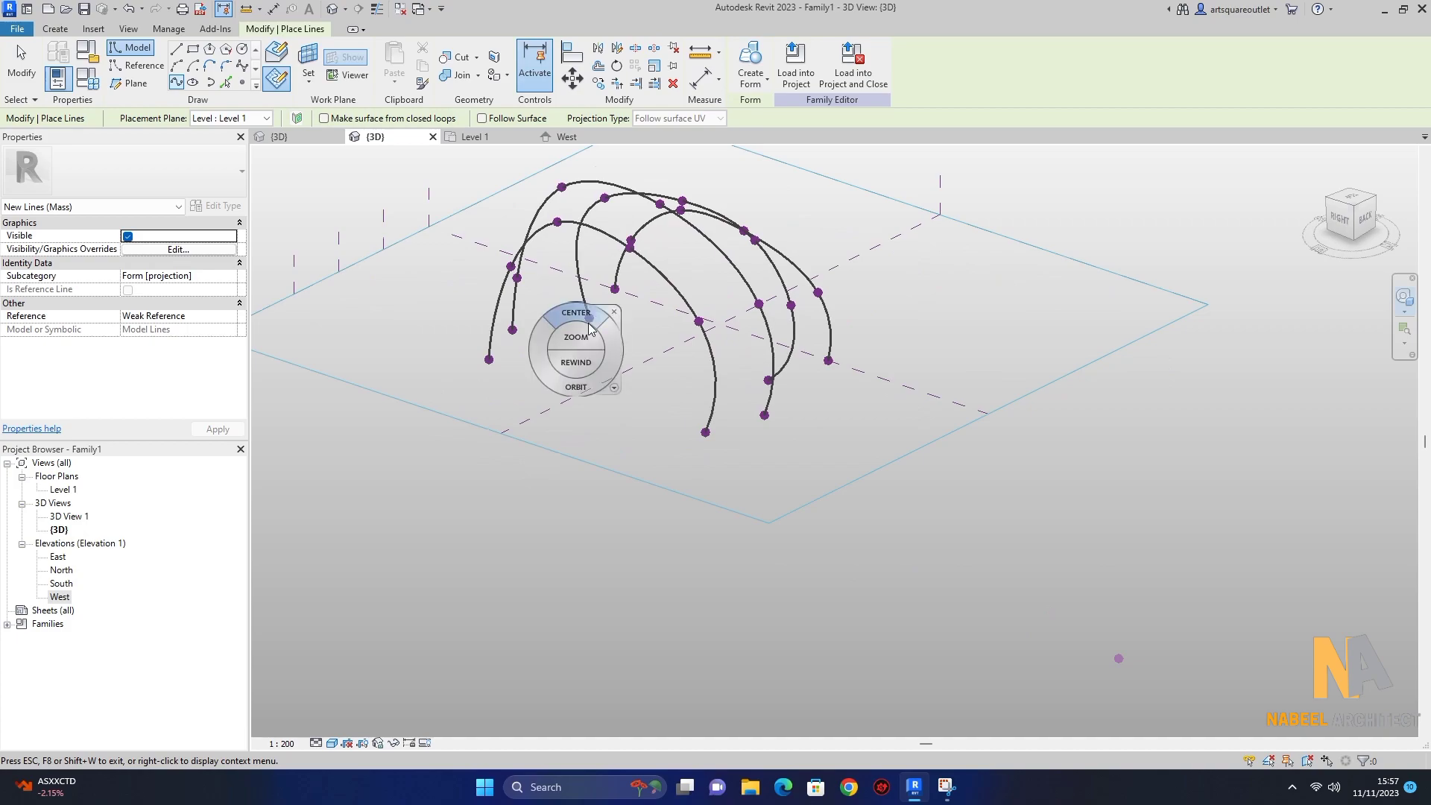
click(589, 332)
mouse_move(576, 386)
mouse_down()
mouse_move(681, 389)
mouse_move(742, 327)
mouse_move(884, 383)
mouse_move(974, 365)
mouse_move(983, 345)
mouse_move(738, 413)
mouse_move(548, 409)
mouse_move(505, 293)
mouse_move(474, 268)
mouse_move(458, 345)
mouse_move(749, 430)
mouse_move(815, 399)
mouse_up()
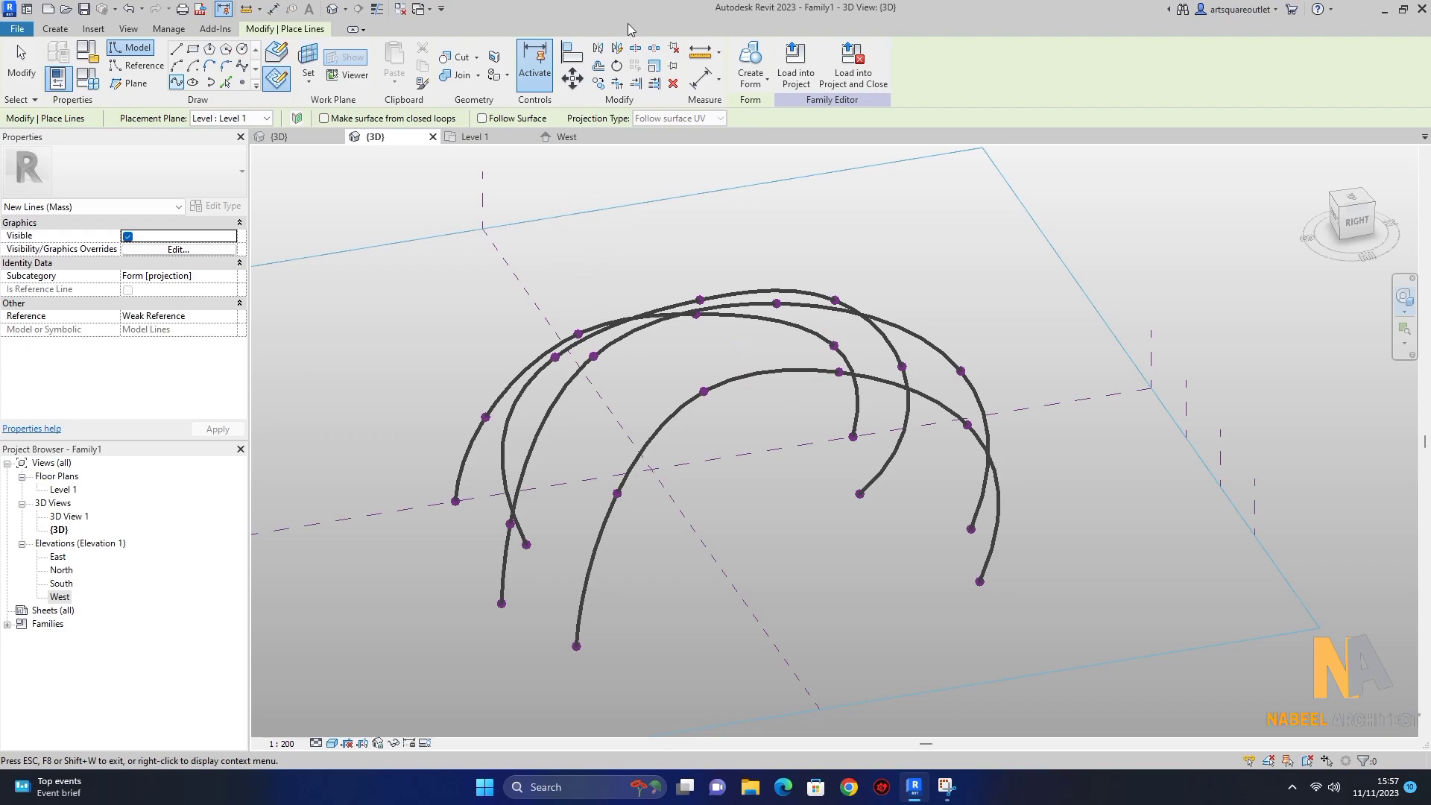
click(1401, 299)
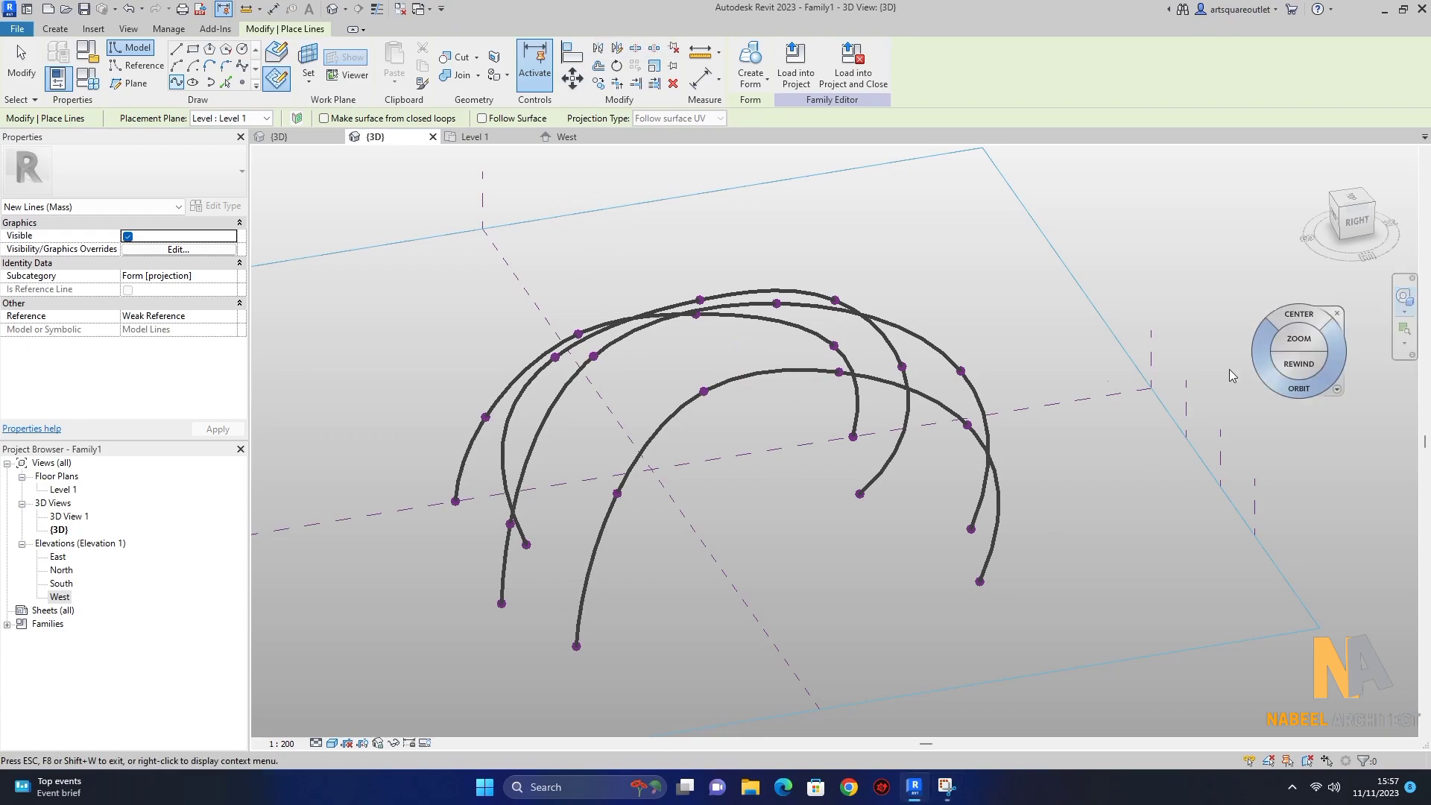
mouse_move(950, 392)
mouse_down()
mouse_move(981, 392)
mouse_move(588, 343)
mouse_up()
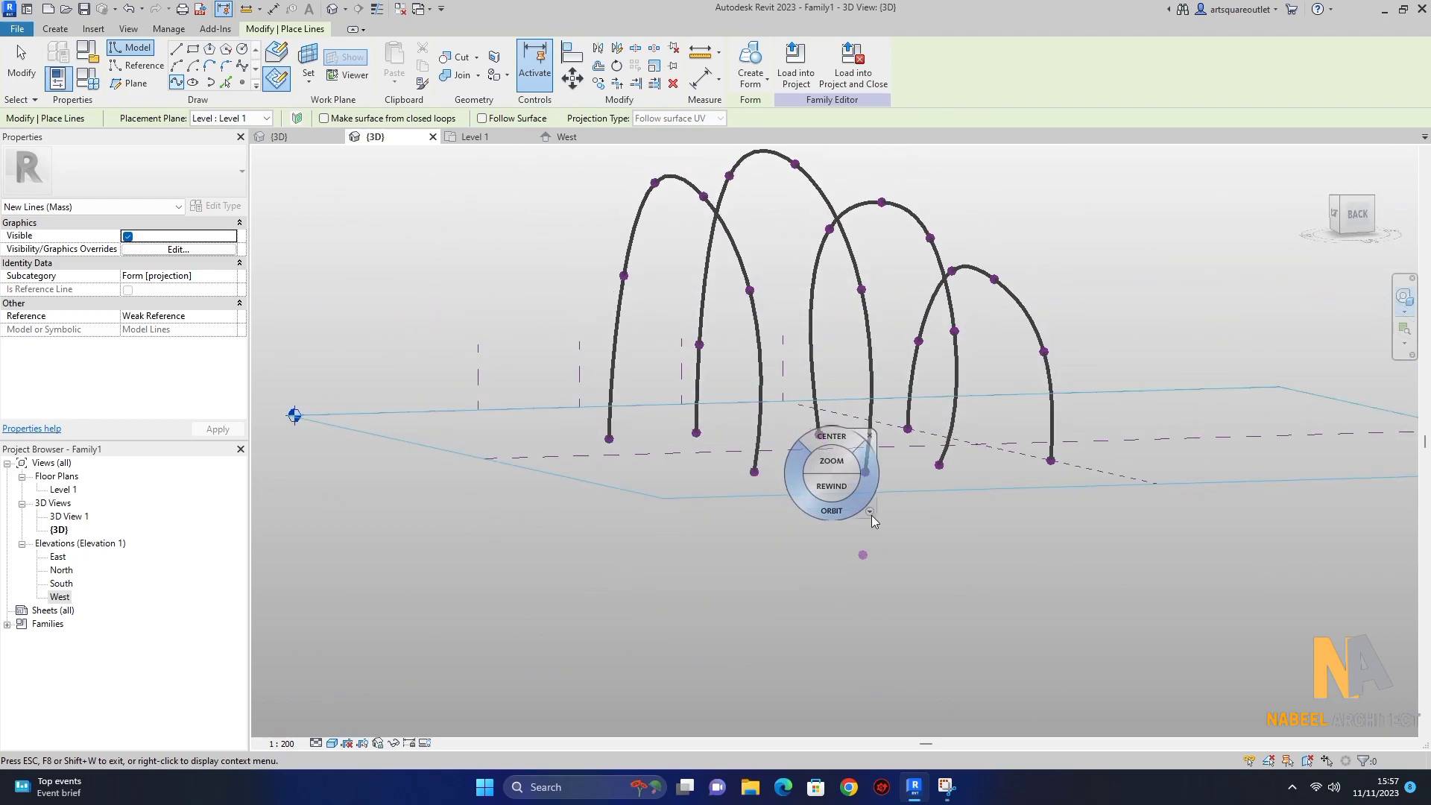
click(889, 467)
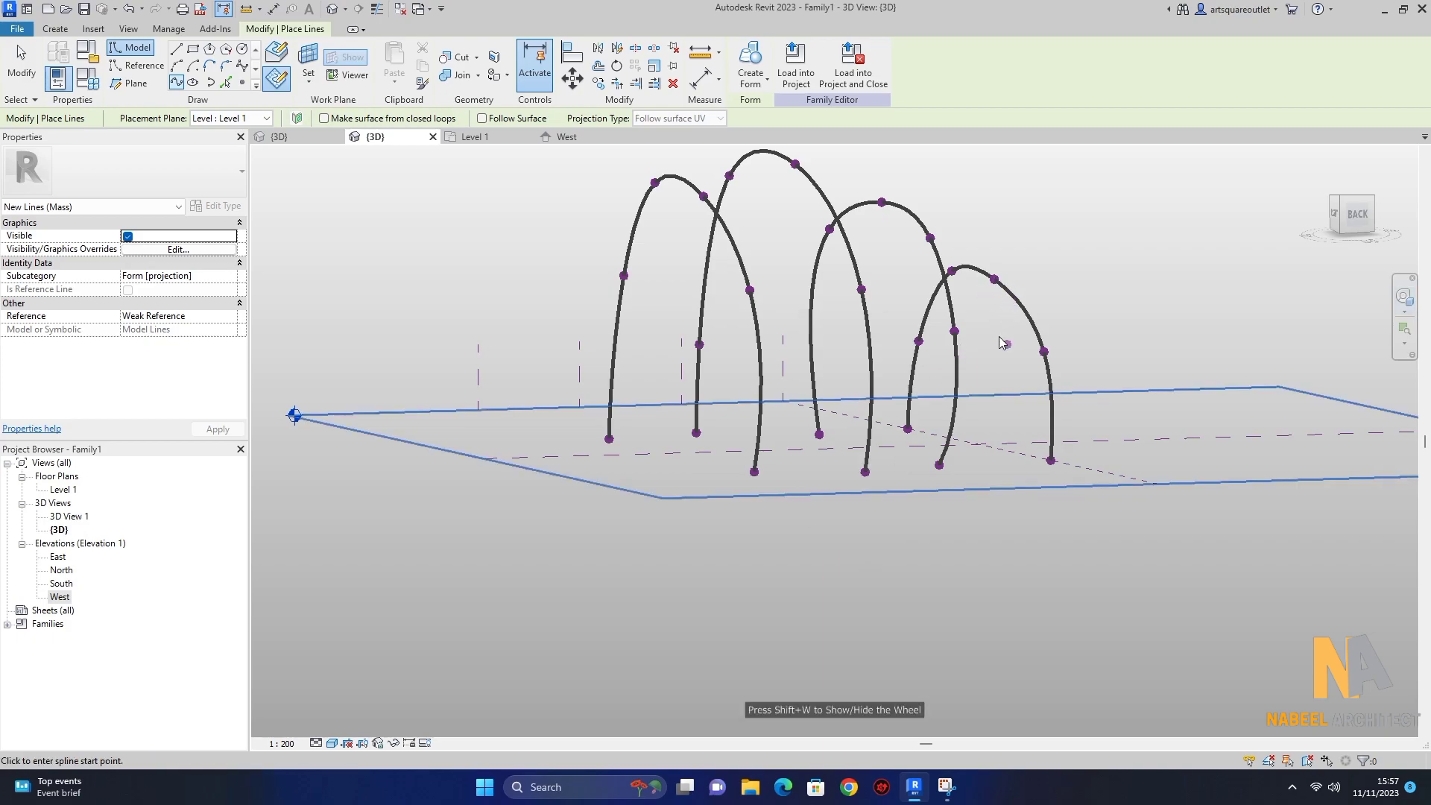
key(Escape)
click(937, 294)
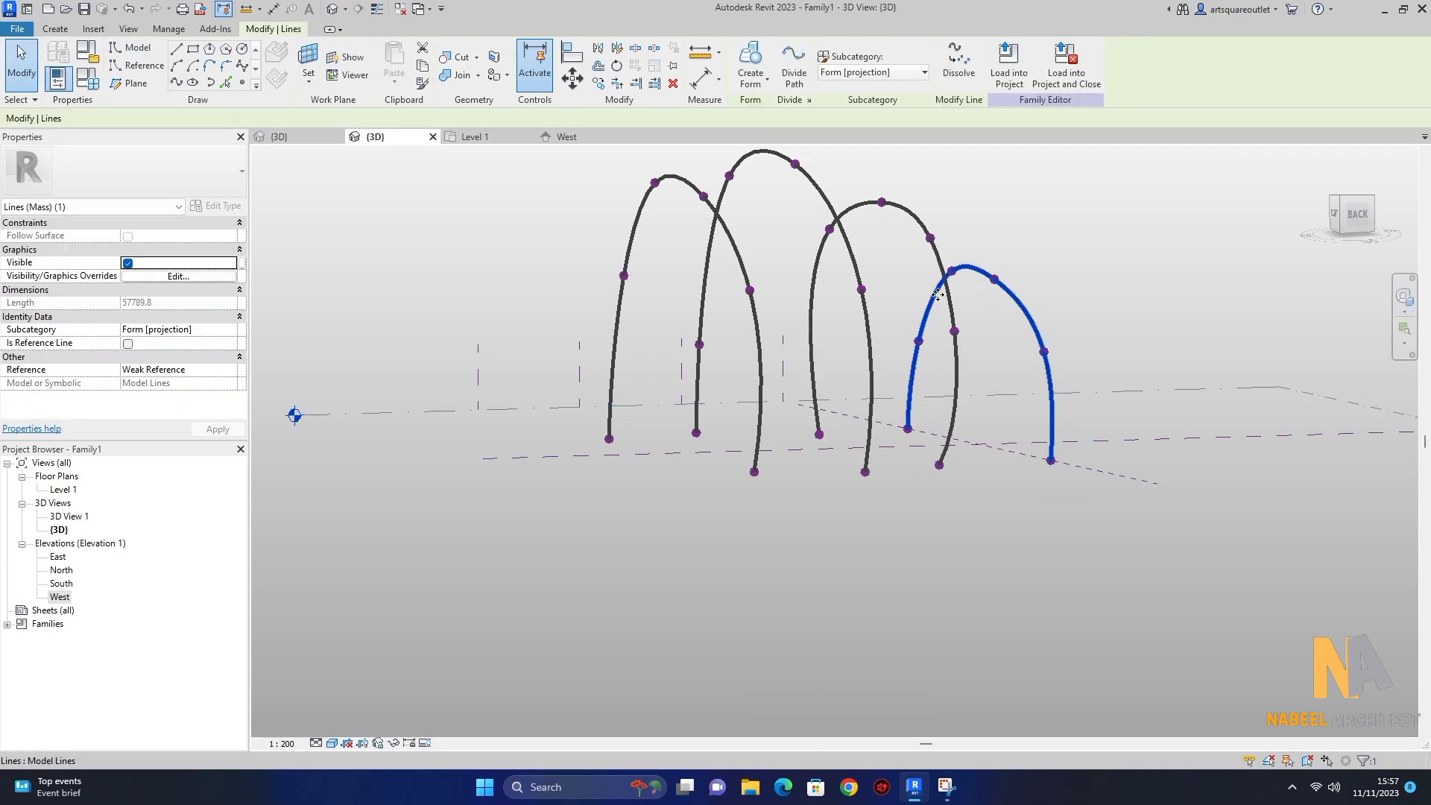
Step: Ctrl-select the remaining three arch splines so all four are picked together
ctrl+click(948, 319)
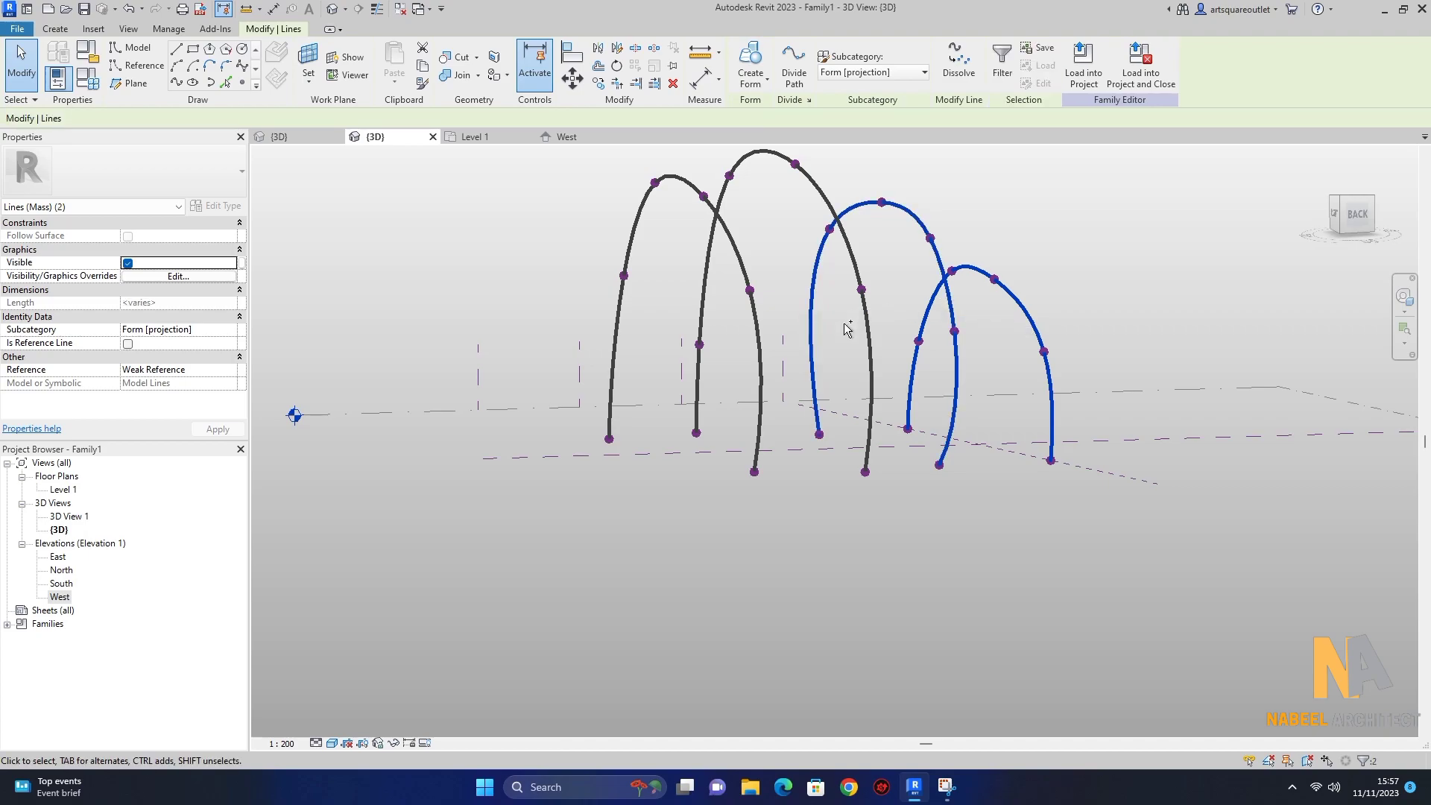
ctrl+click(867, 345)
ctrl+click(870, 347)
ctrl+click(753, 375)
scroll(725, 477, down, 3)
scroll(748, 452, up, 1)
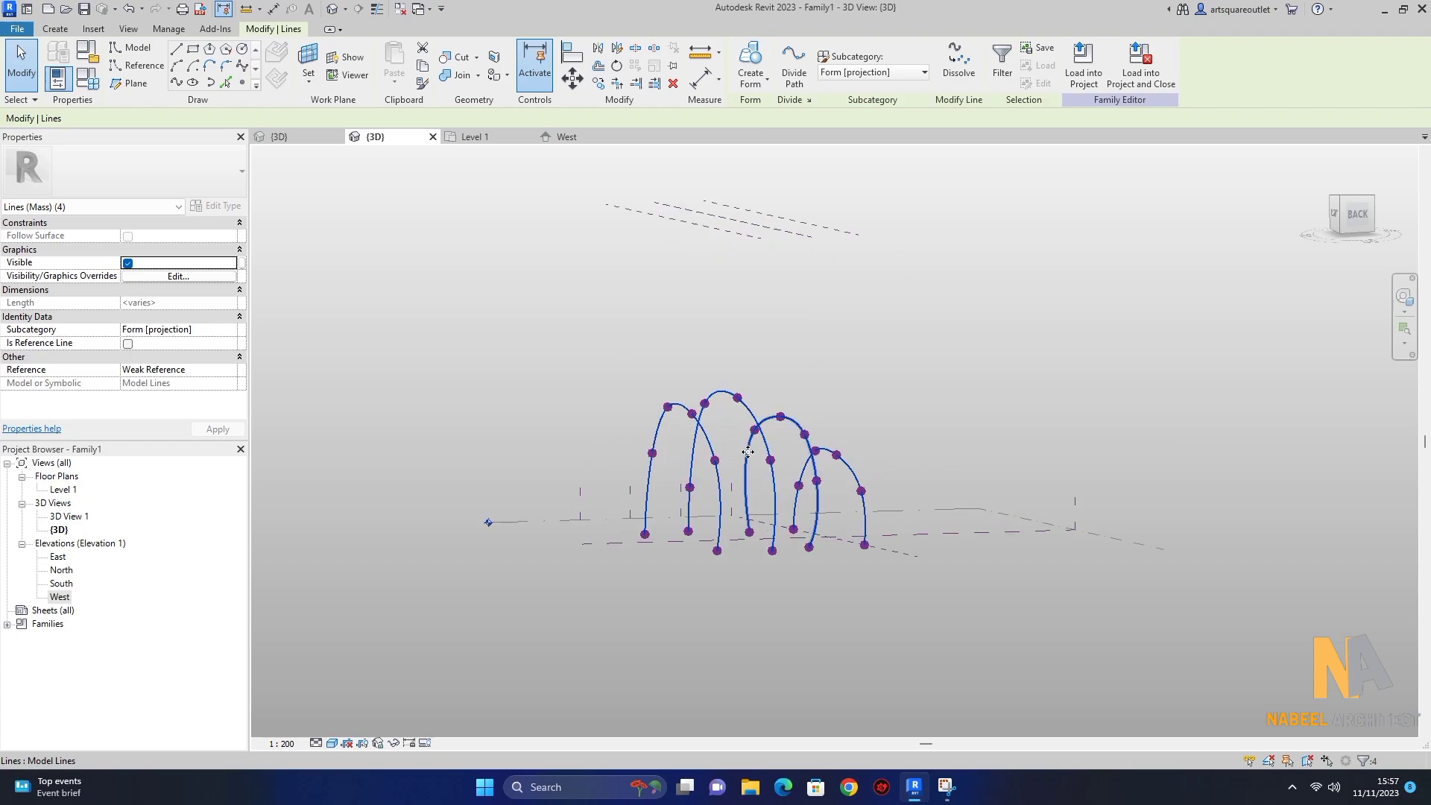
scroll(748, 452, up, 3)
click(1404, 298)
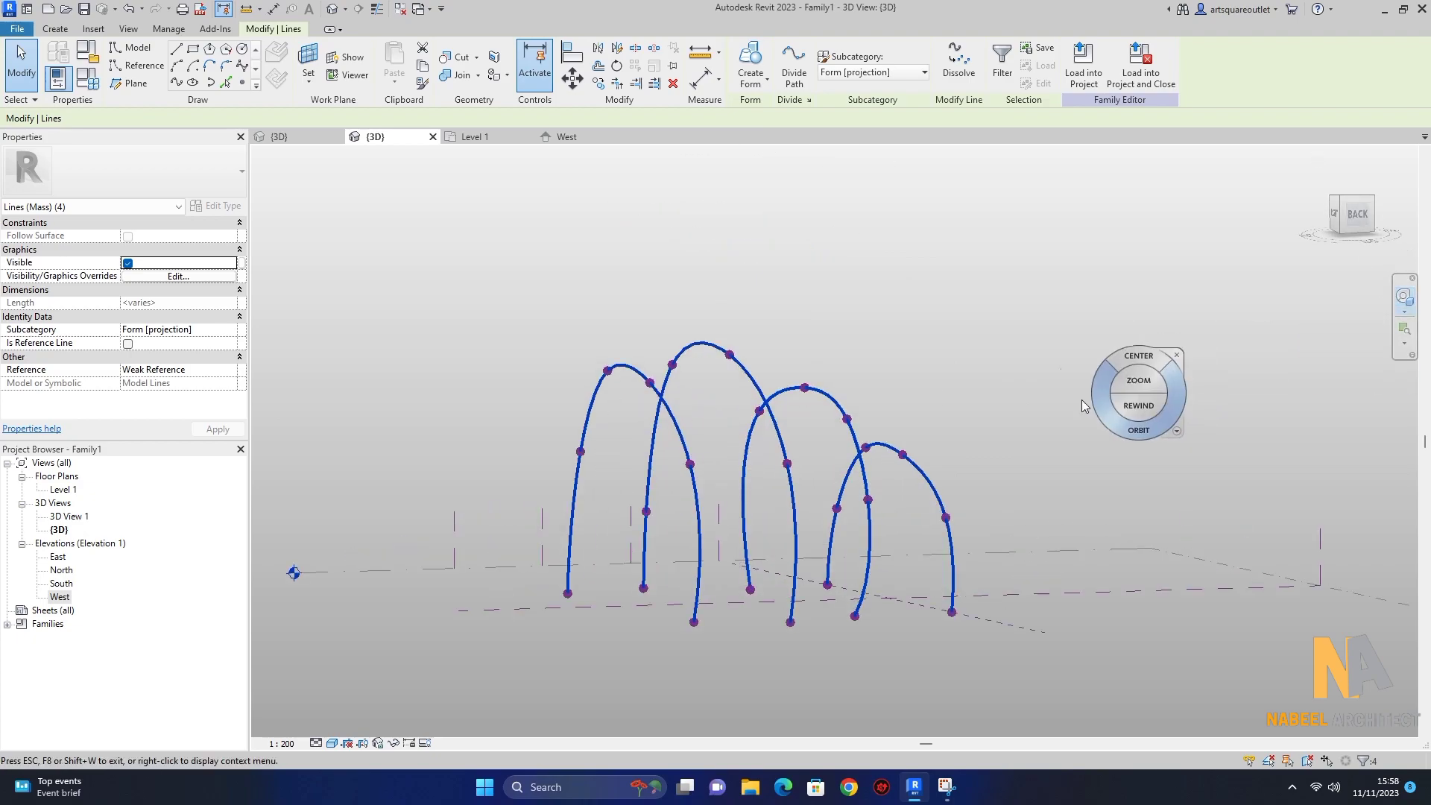
mouse_move(1051, 432)
mouse_down()
mouse_move(890, 397)
mouse_move(1081, 429)
mouse_up()
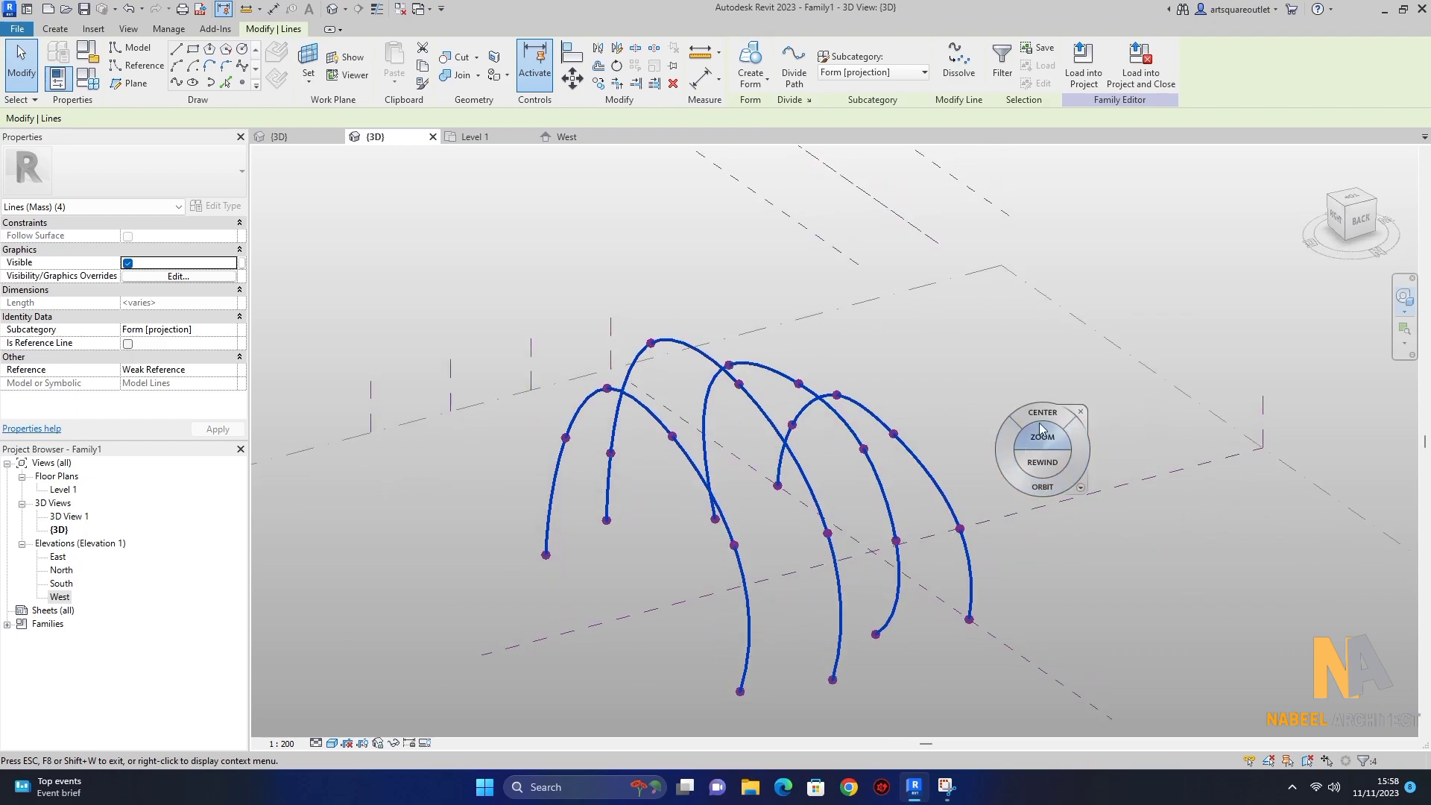
click(1080, 414)
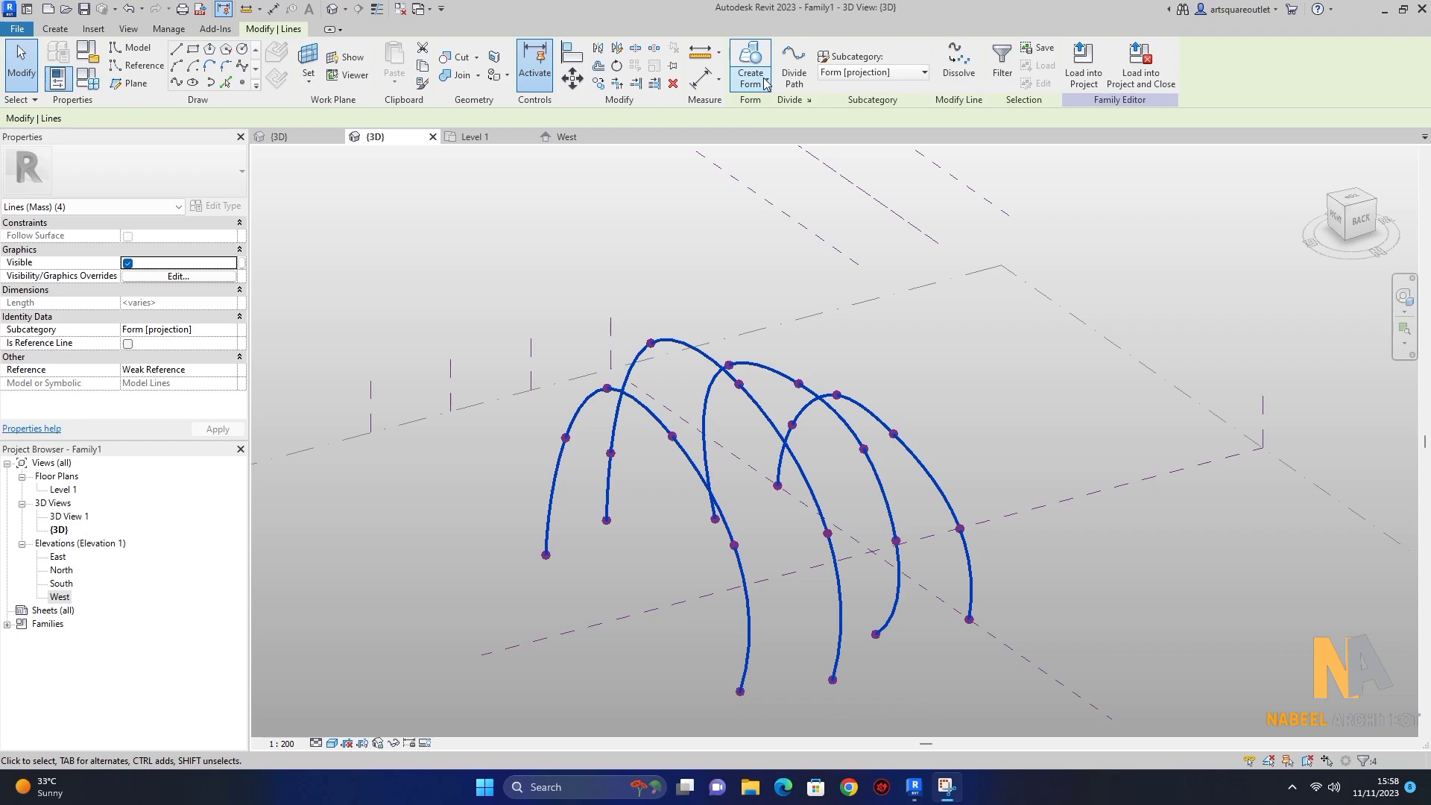
Step: Loft the four selected arch splines into a solid form, then orbit to inspect the curved shell
click(752, 63)
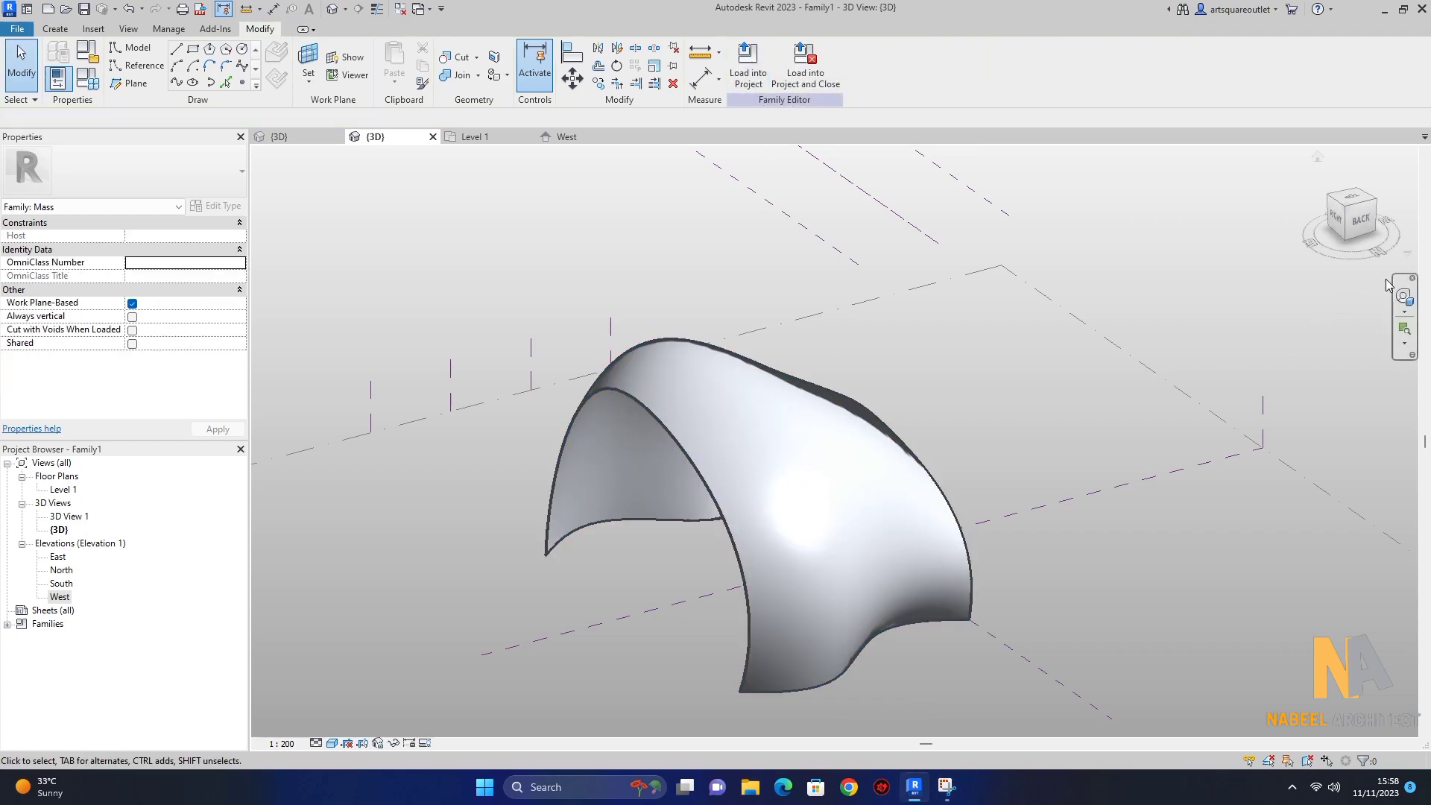
click(1404, 297)
mouse_move(999, 382)
mouse_down()
mouse_move(1107, 326)
mouse_move(752, 371)
mouse_move(624, 311)
mouse_move(512, 361)
mouse_move(656, 499)
mouse_move(880, 441)
mouse_move(946, 324)
mouse_move(1024, 276)
mouse_move(1138, 304)
mouse_move(954, 382)
mouse_move(1076, 396)
mouse_move(1147, 369)
mouse_move(1147, 319)
mouse_move(1041, 312)
mouse_move(881, 352)
mouse_move(796, 522)
mouse_move(893, 495)
mouse_up()
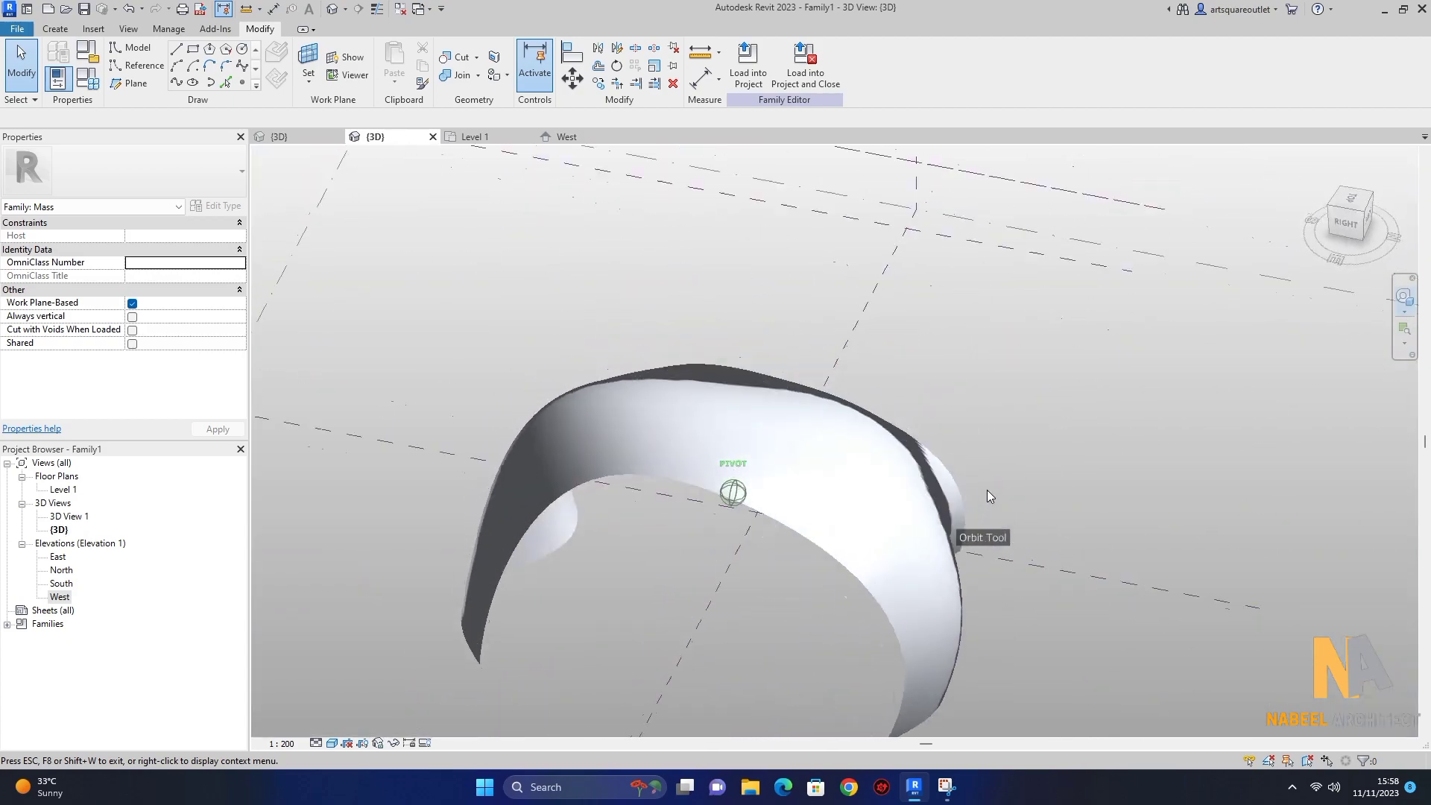
Step: Set the view scale to 1:25 and the visual style to Shaded, after trying Realistic
click(272, 744)
click(340, 610)
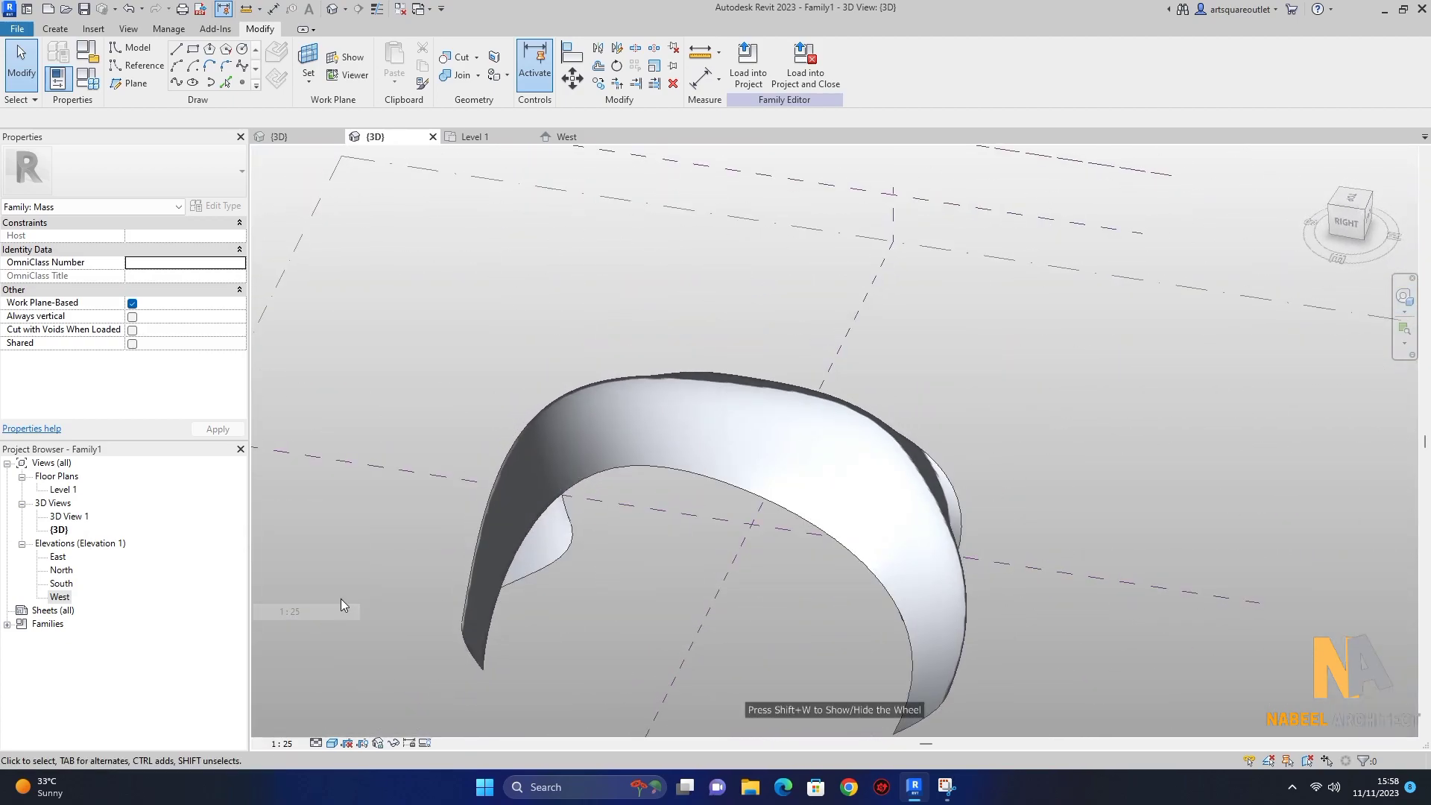
click(329, 743)
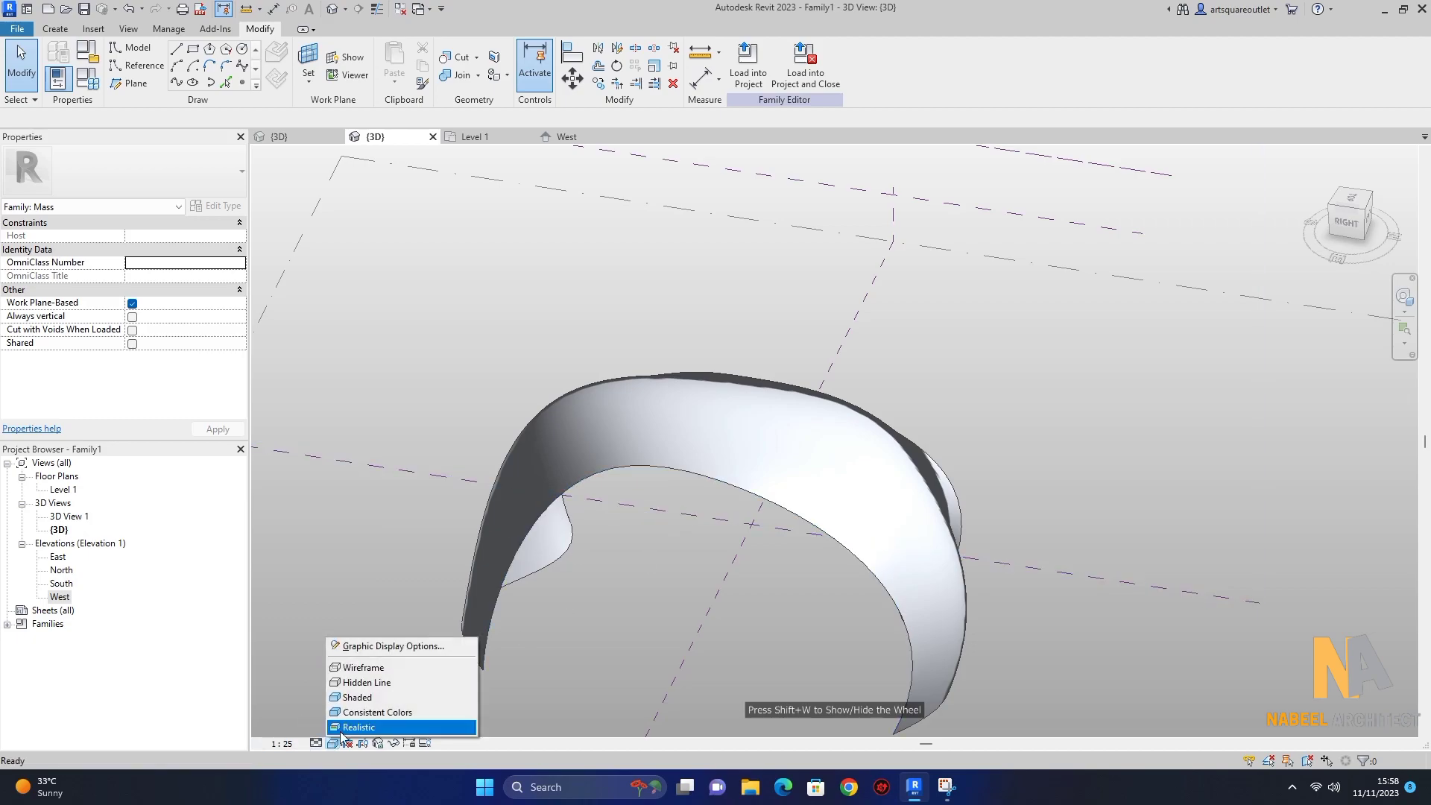
click(365, 728)
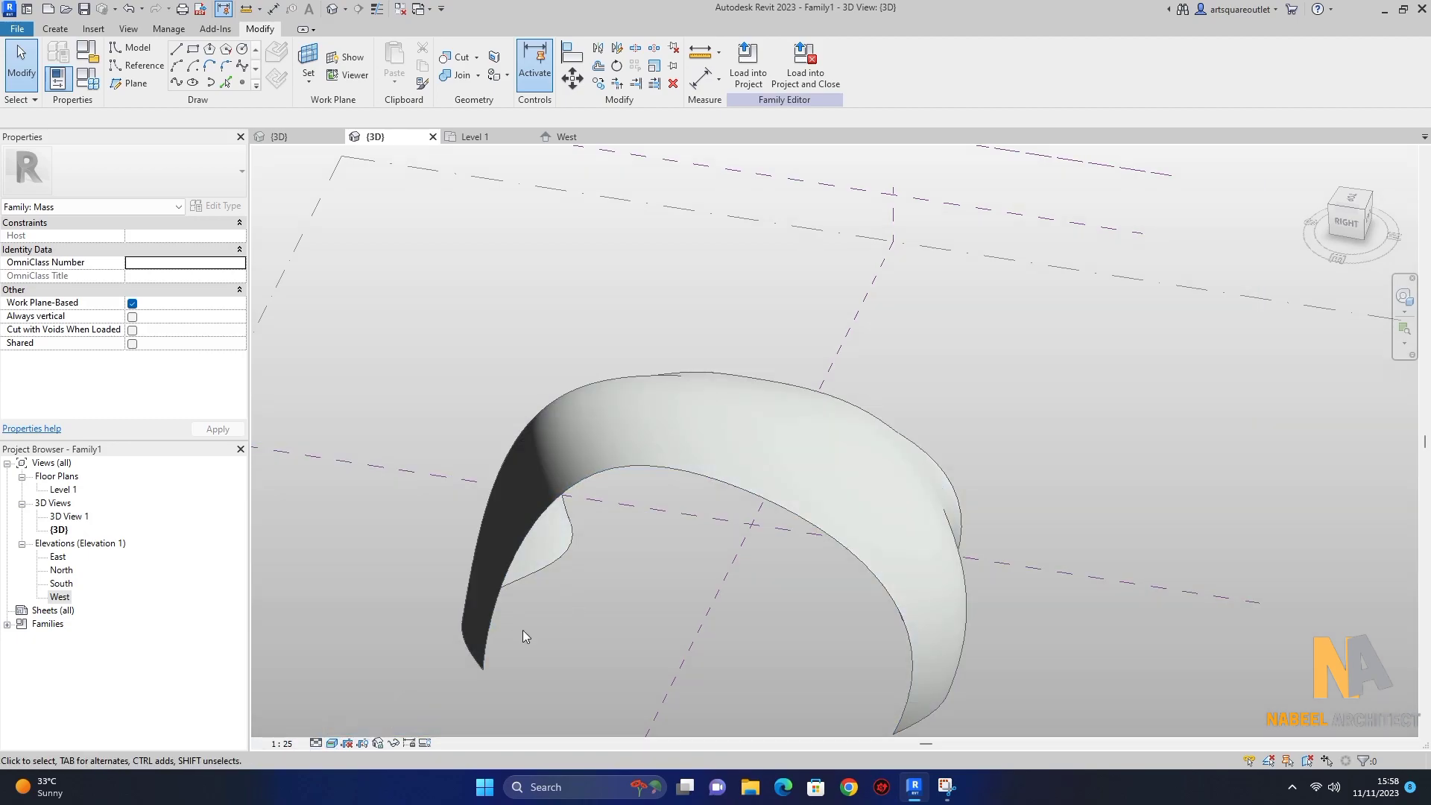
click(335, 743)
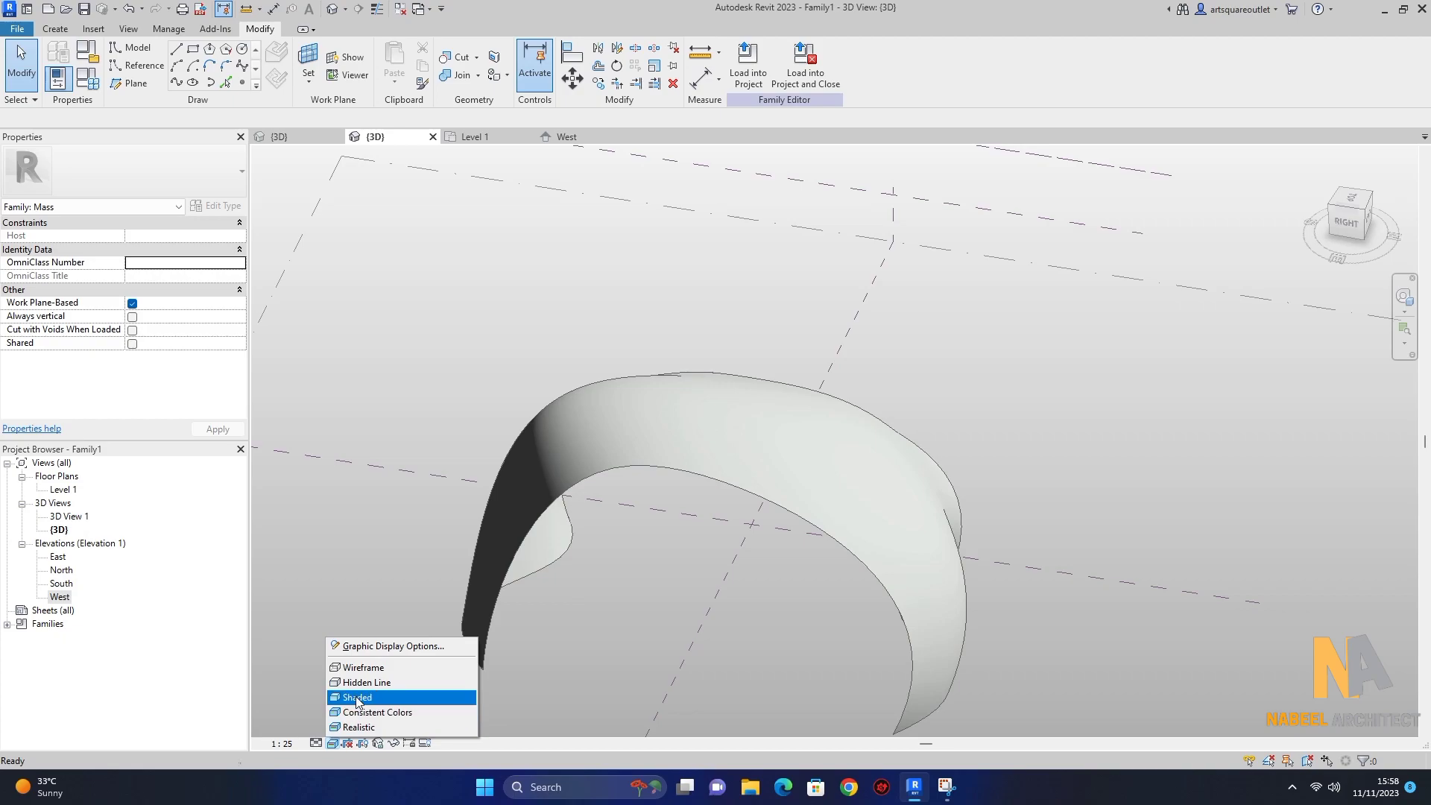
click(358, 698)
Step: Orbit and zoom the view to reframe the arch mass from another side
click(1395, 296)
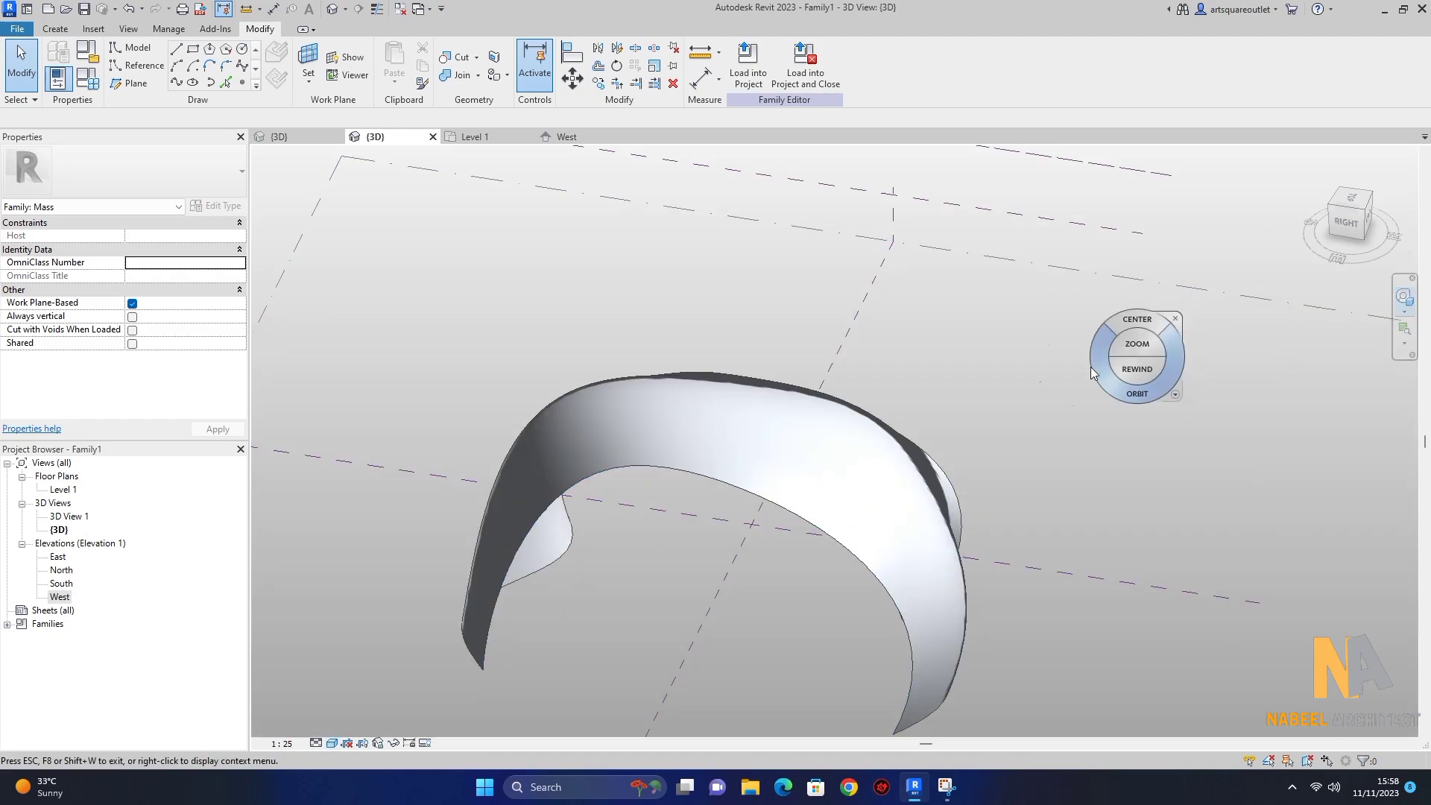
mouse_move(1062, 373)
mouse_down()
mouse_move(1117, 264)
mouse_move(1223, 298)
mouse_move(1114, 307)
mouse_move(900, 288)
mouse_move(556, 310)
mouse_move(449, 288)
mouse_move(371, 298)
mouse_move(483, 303)
mouse_move(536, 212)
mouse_move(875, 340)
mouse_move(1003, 350)
mouse_up()
mouse_move(835, 331)
mouse_down()
mouse_move(802, 332)
mouse_move(780, 358)
mouse_move(873, 341)
mouse_move(1009, 378)
mouse_move(1120, 342)
mouse_move(736, 240)
mouse_move(591, 239)
mouse_move(531, 275)
mouse_move(521, 473)
mouse_move(752, 534)
mouse_move(881, 415)
mouse_move(1021, 366)
mouse_move(1317, 404)
mouse_move(1086, 424)
mouse_move(463, 7)
mouse_up()
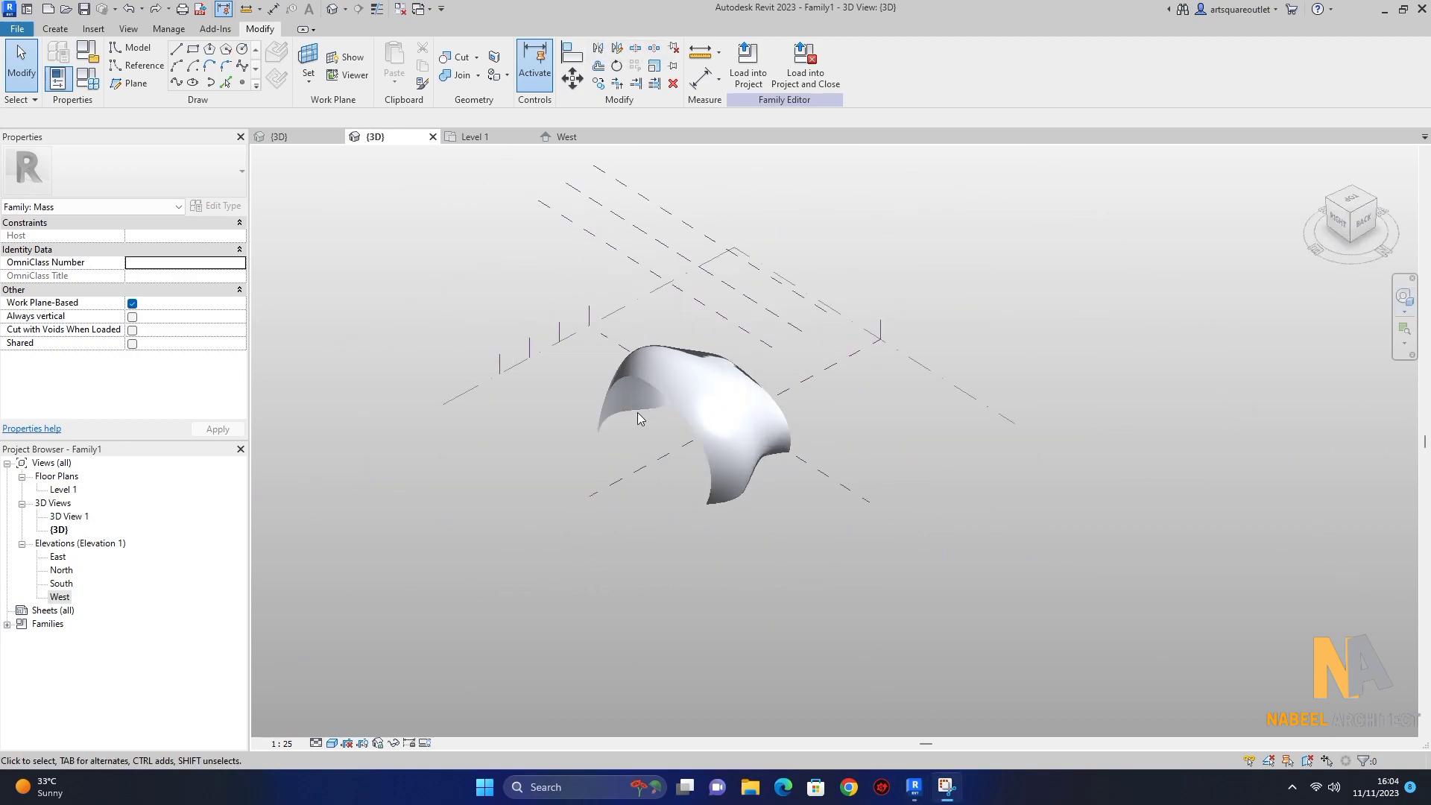
scroll(588, 379, up, 2)
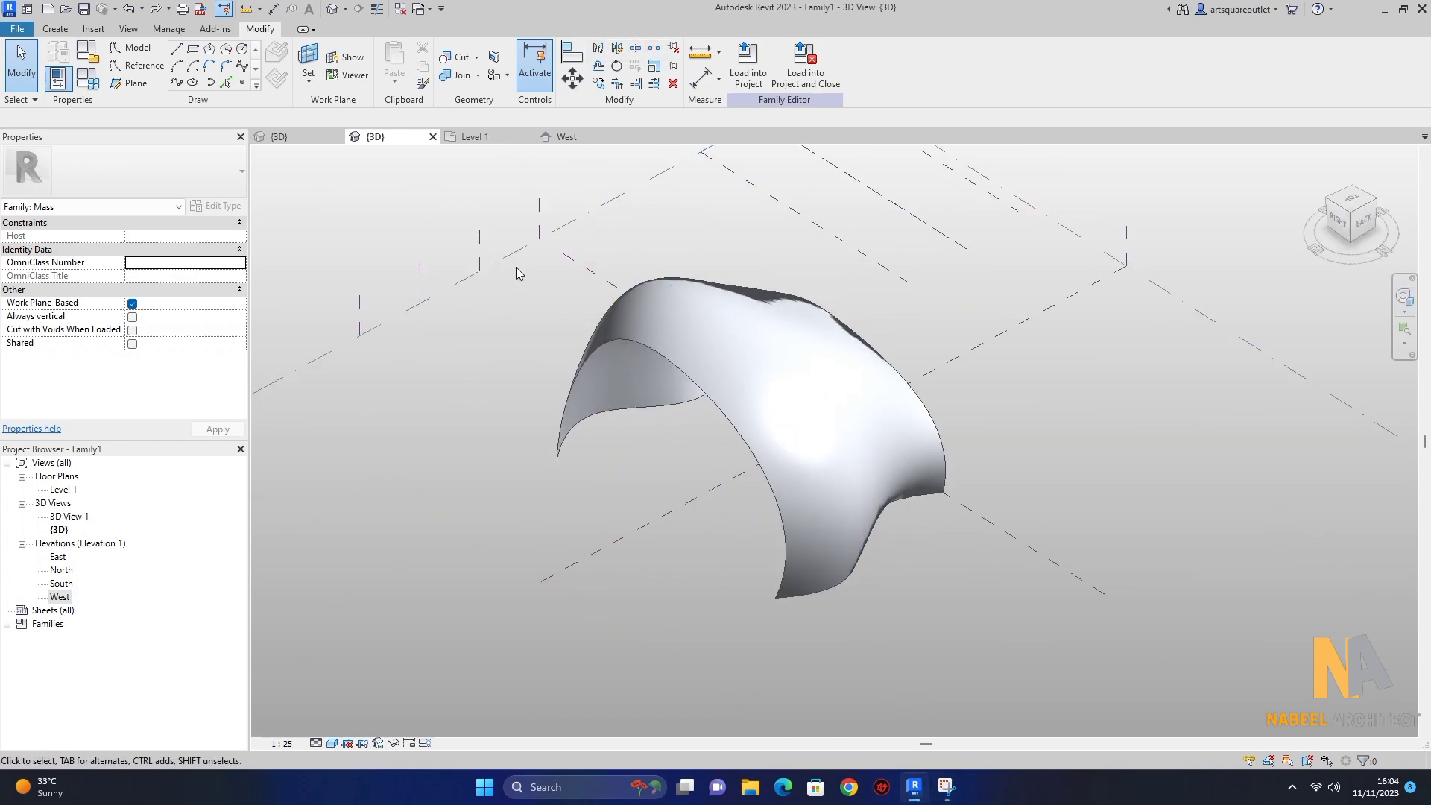
mouse_move(517, 268)
mouse_down()
mouse_move(750, 378)
mouse_move(1004, 643)
mouse_up()
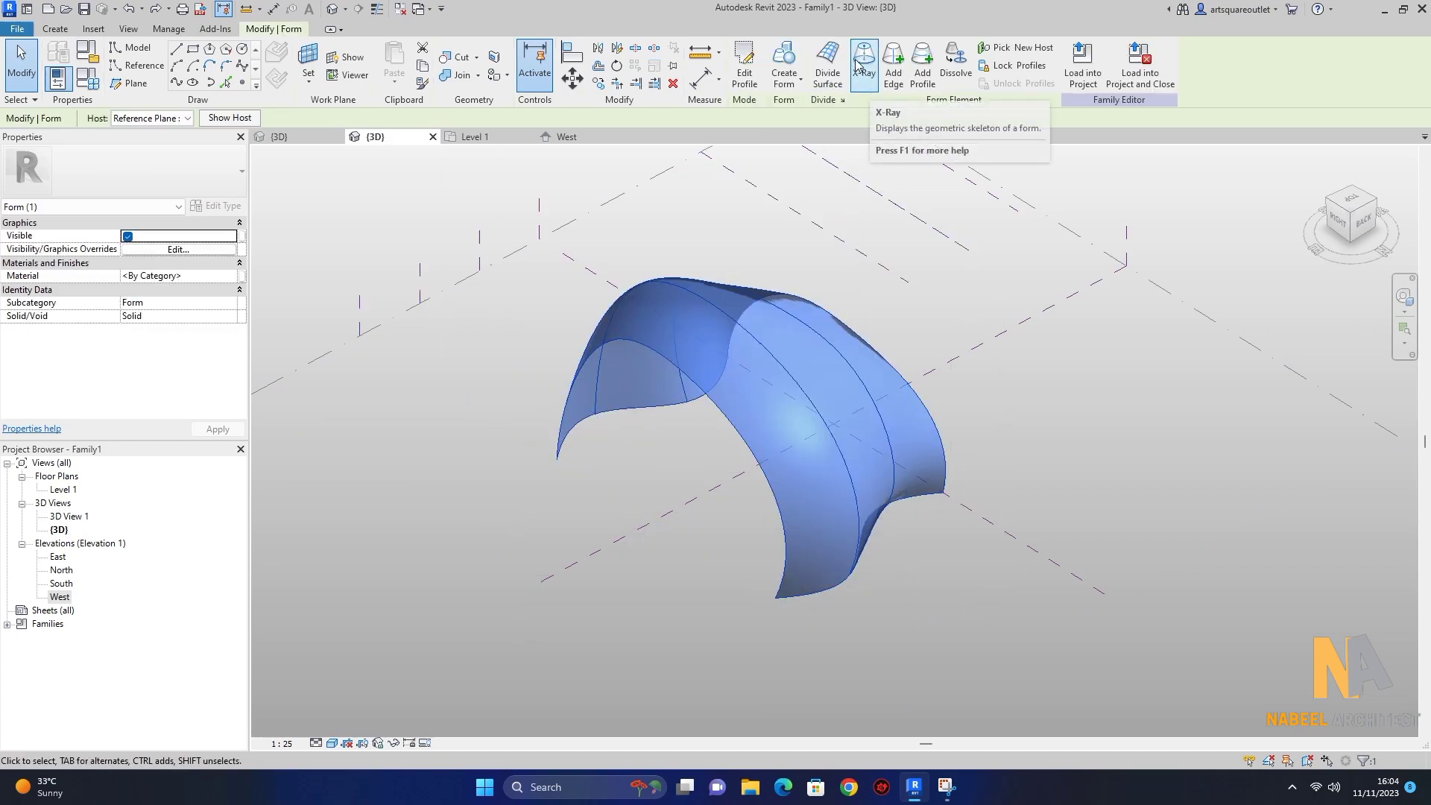
click(866, 81)
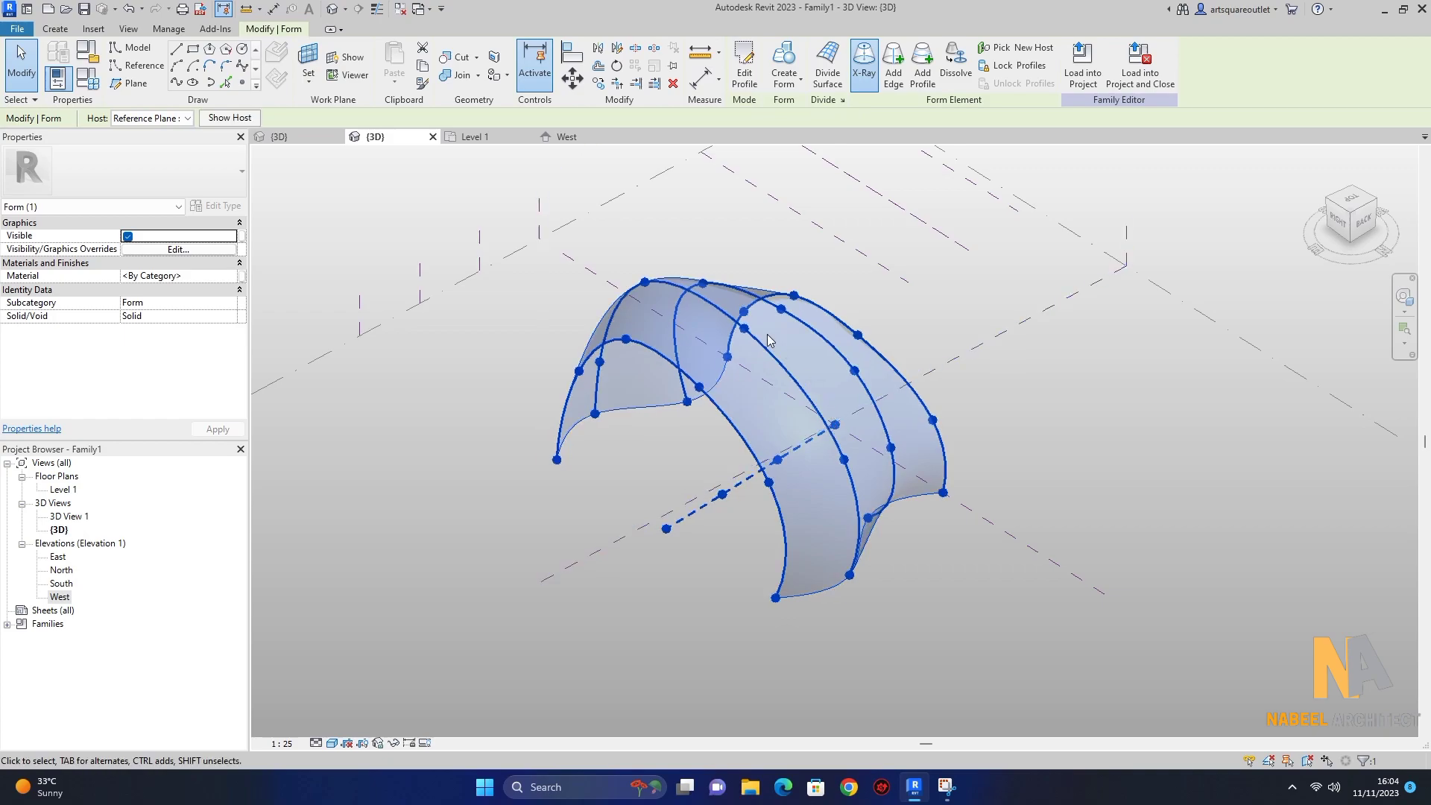
double_click(846, 459)
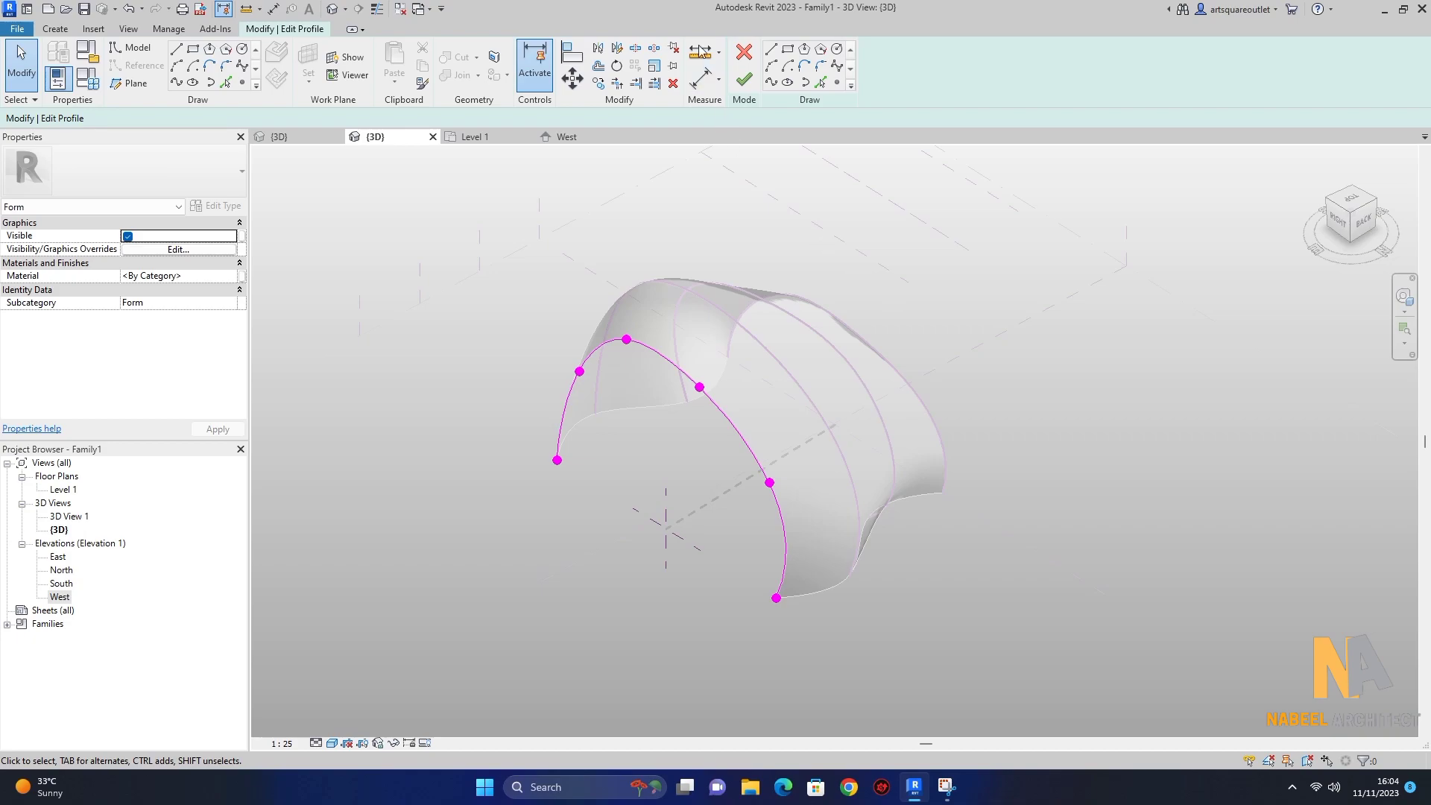
click(744, 80)
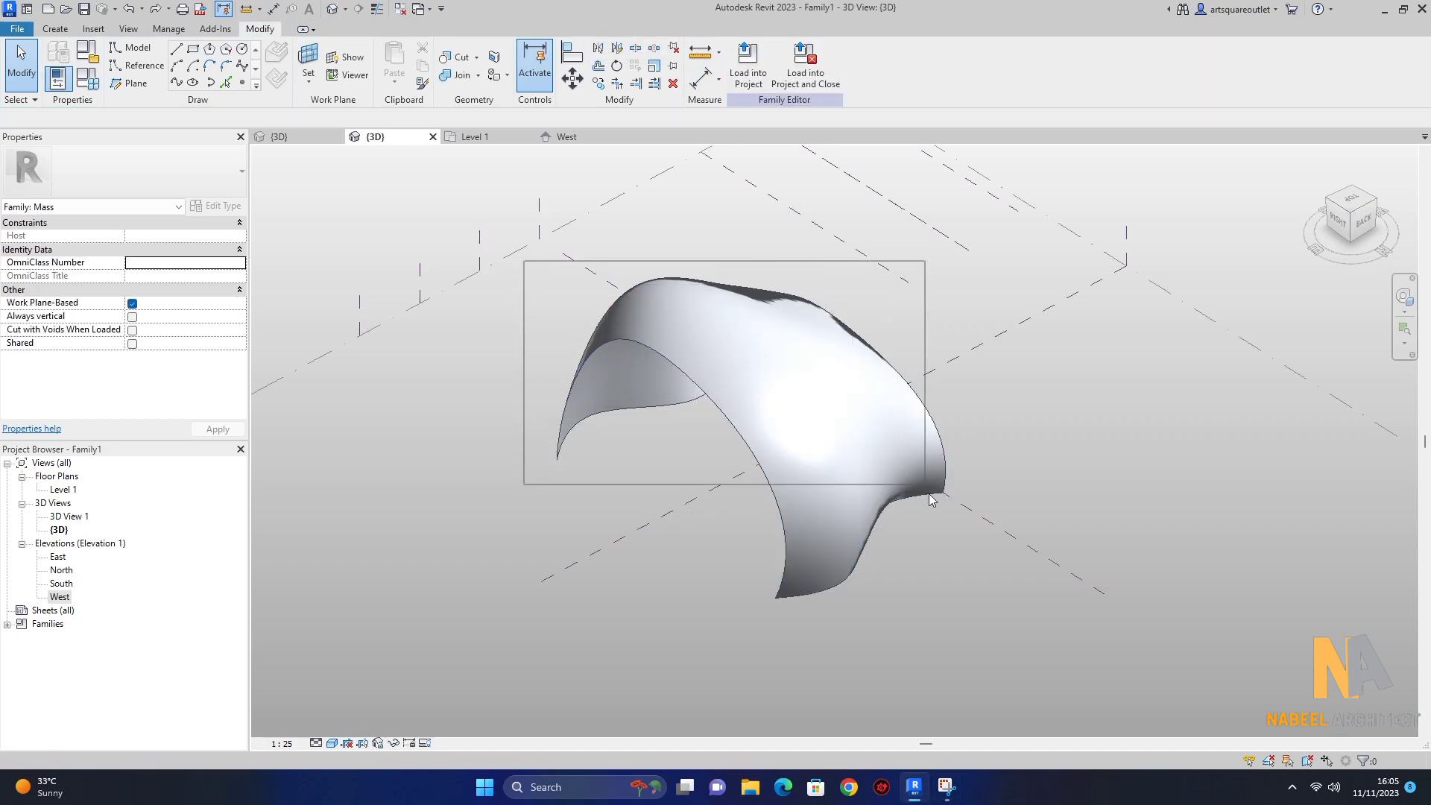
Step: Show the arch form in X-Ray and drag a back-profile vertex to reshape the surface
drag(931, 500, 997, 654)
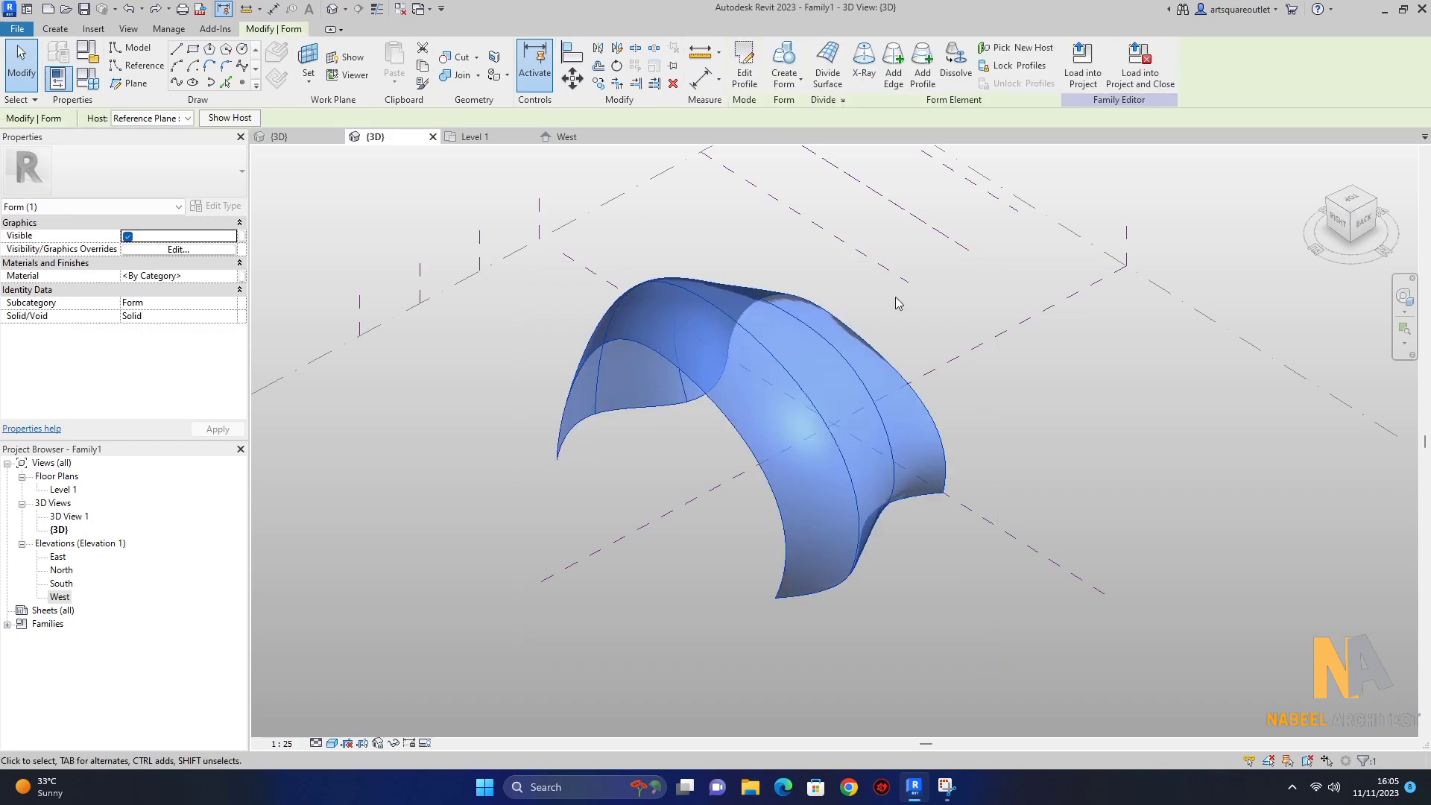
click(863, 61)
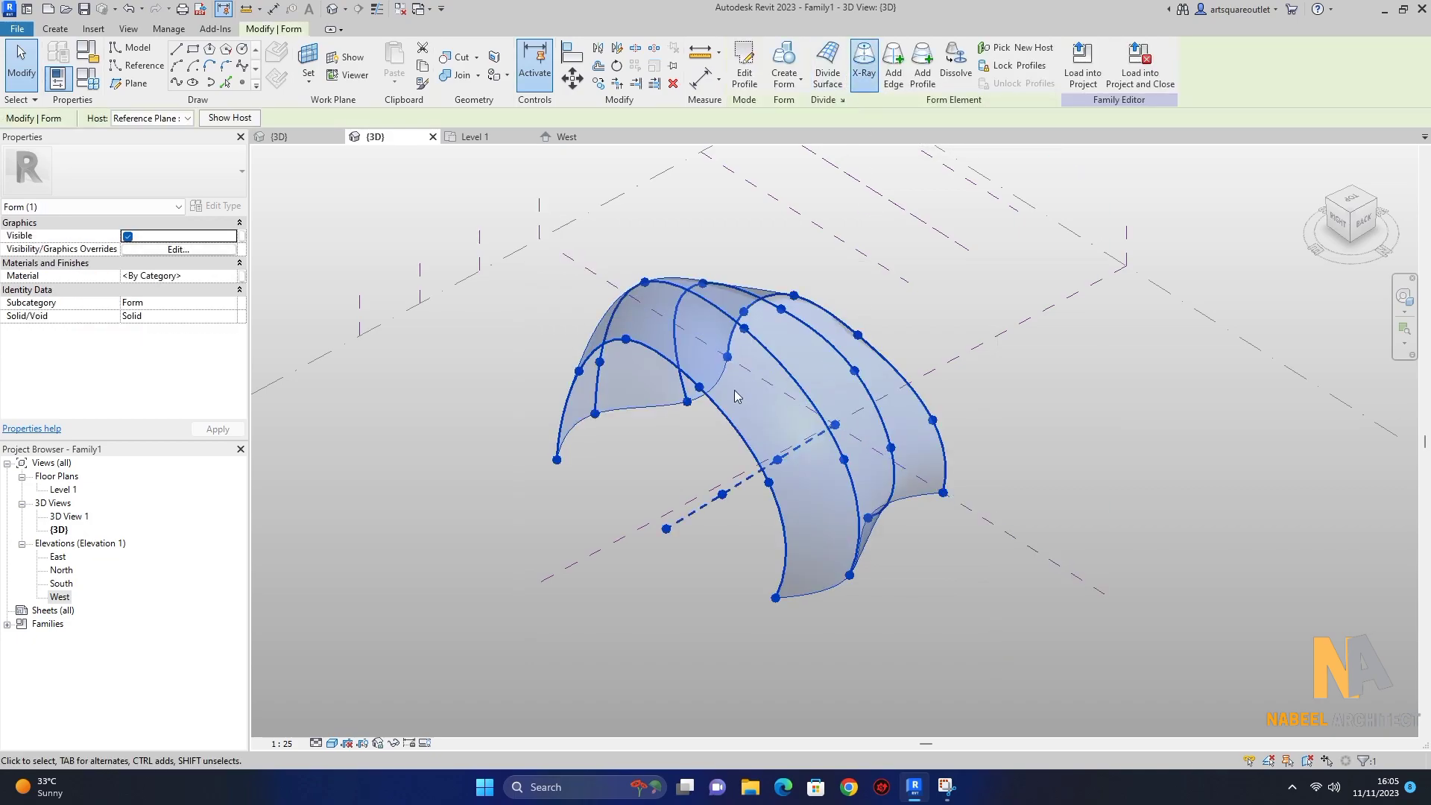
click(982, 404)
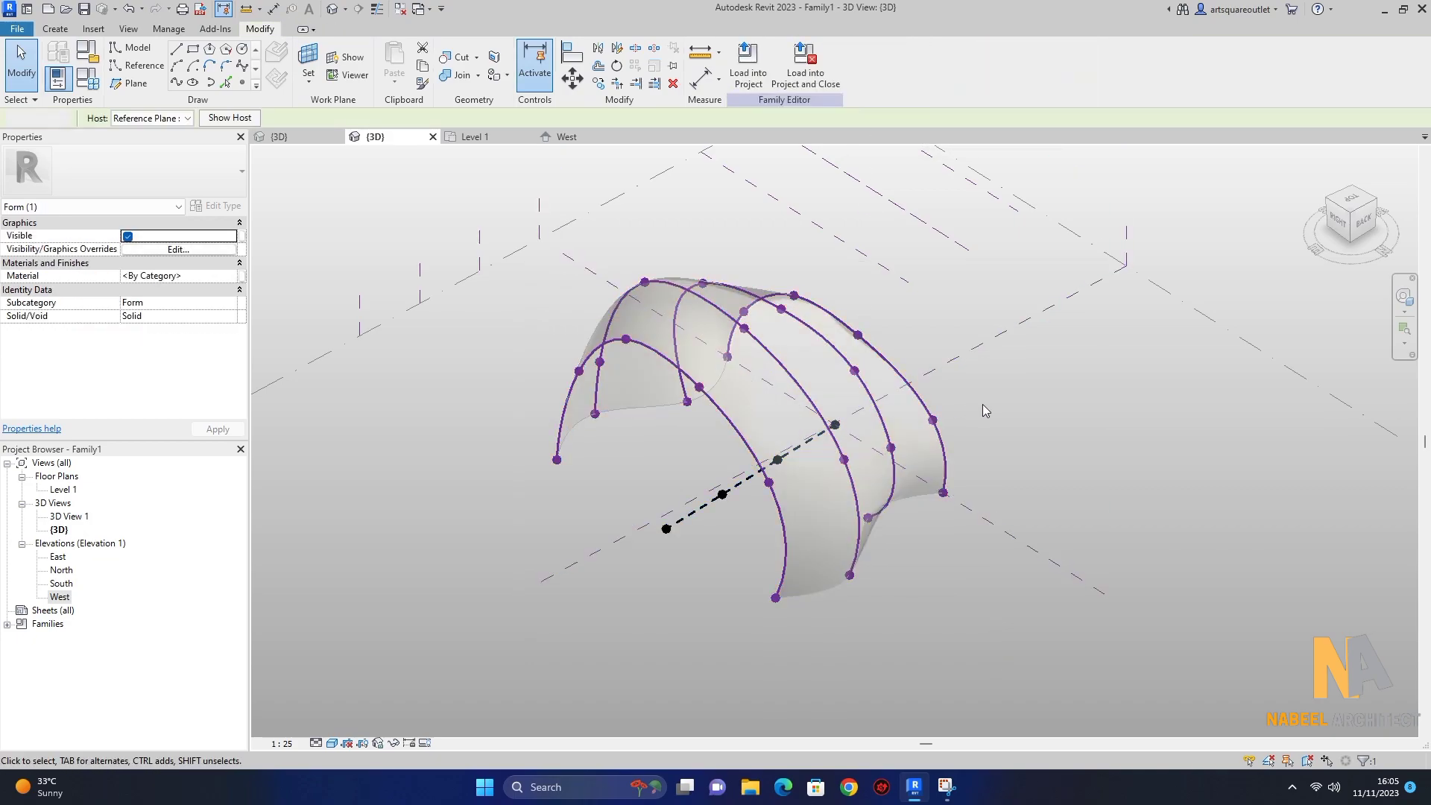
click(855, 372)
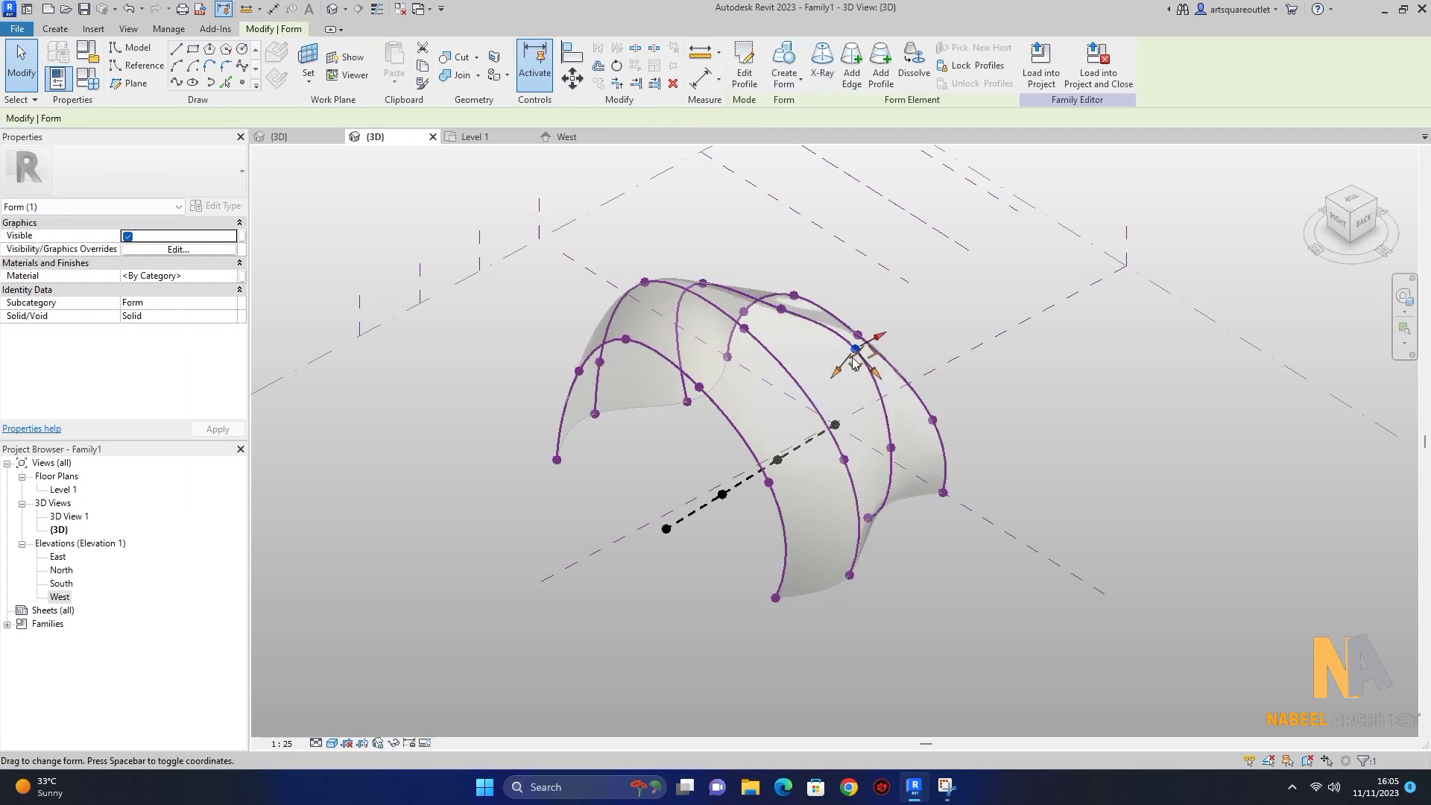
mouse_move(871, 353)
mouse_down()
mouse_move(838, 325)
mouse_move(819, 396)
mouse_up()
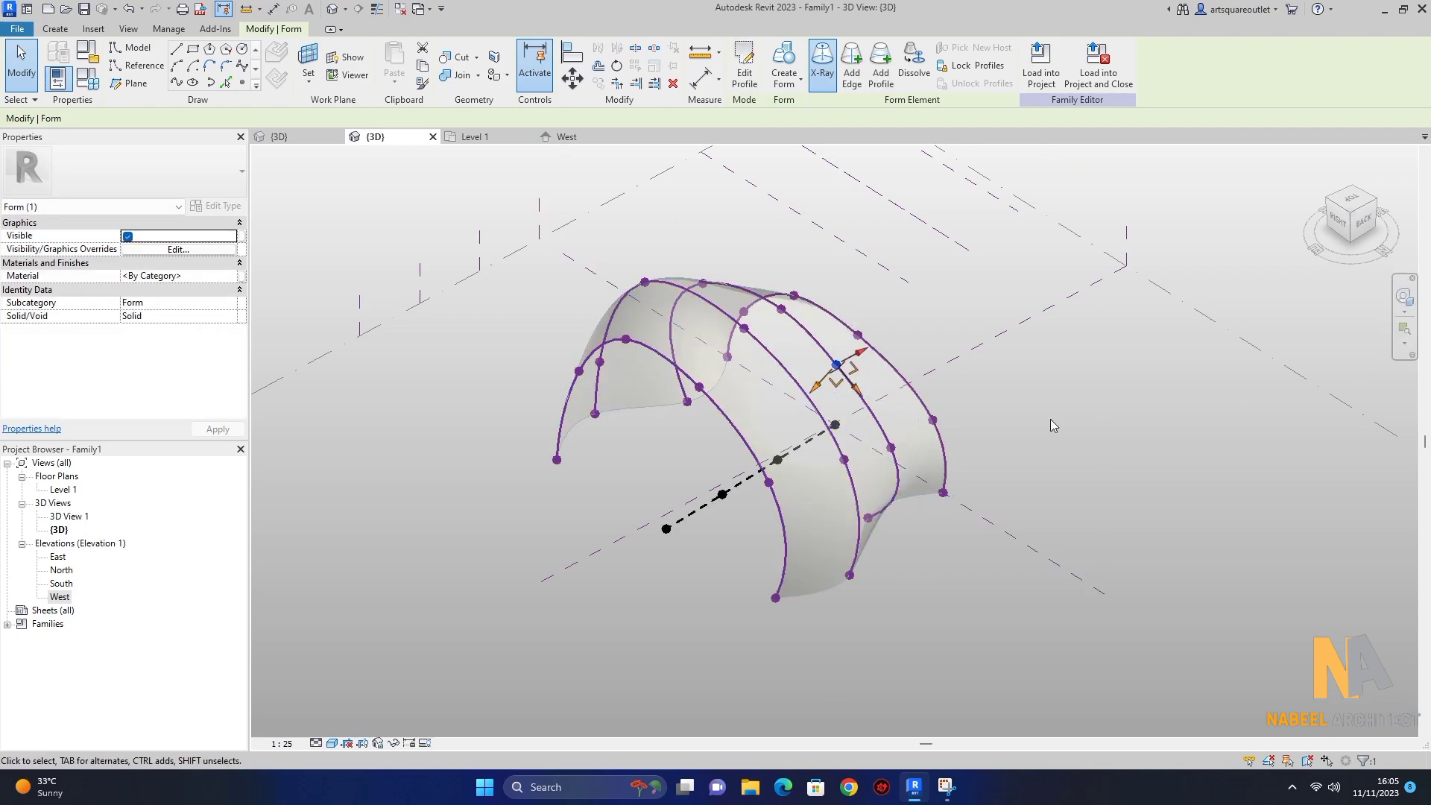
Step: Orbit to a side view and raise a vertex at the top of the arch
click(1403, 302)
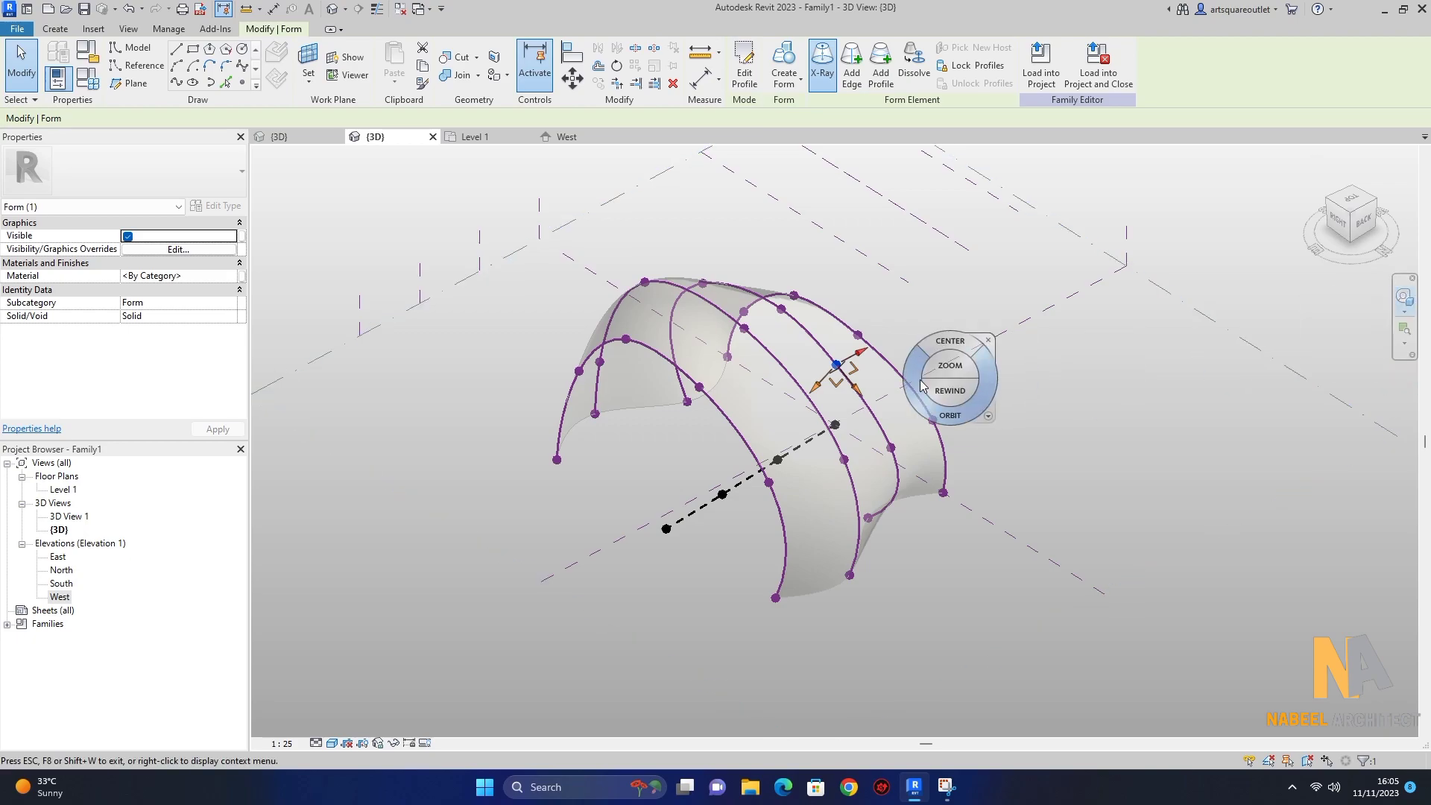
mouse_move(921, 387)
mouse_down()
mouse_move(1021, 346)
mouse_move(1168, 361)
mouse_move(1206, 349)
mouse_move(1222, 387)
mouse_move(1090, 387)
mouse_move(999, 417)
mouse_up()
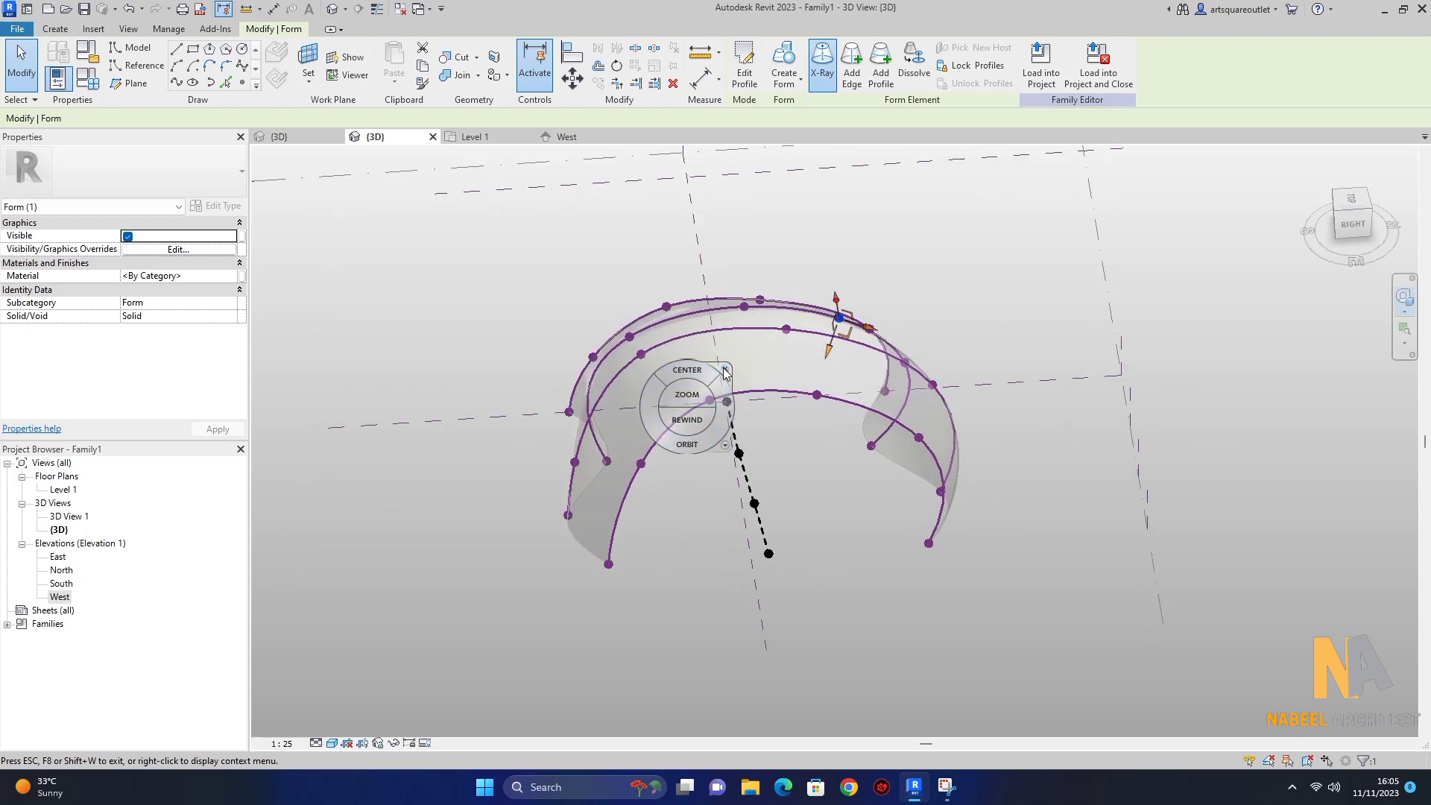
click(725, 371)
click(629, 335)
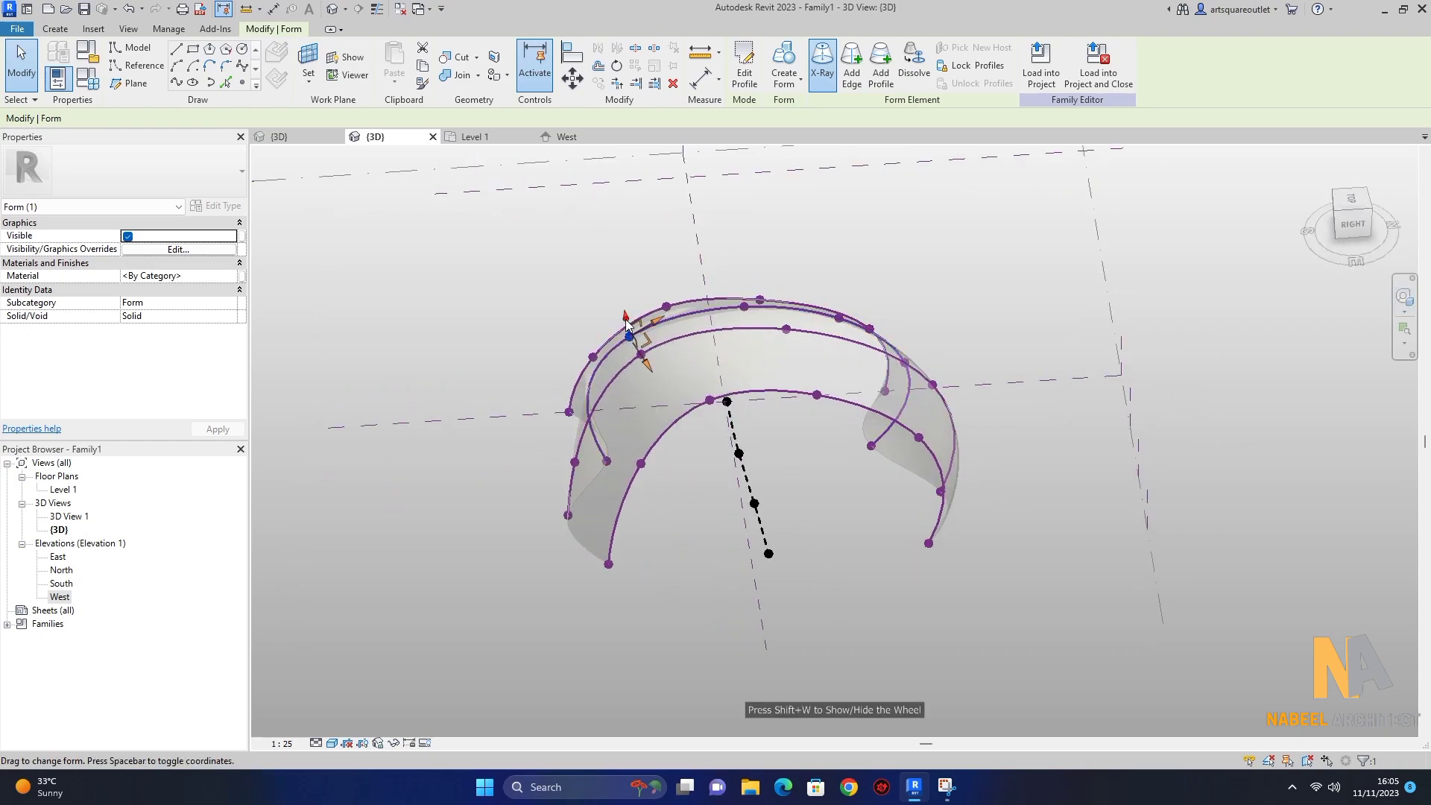
mouse_move(627, 322)
mouse_down()
mouse_move(623, 305)
mouse_move(693, 289)
mouse_up()
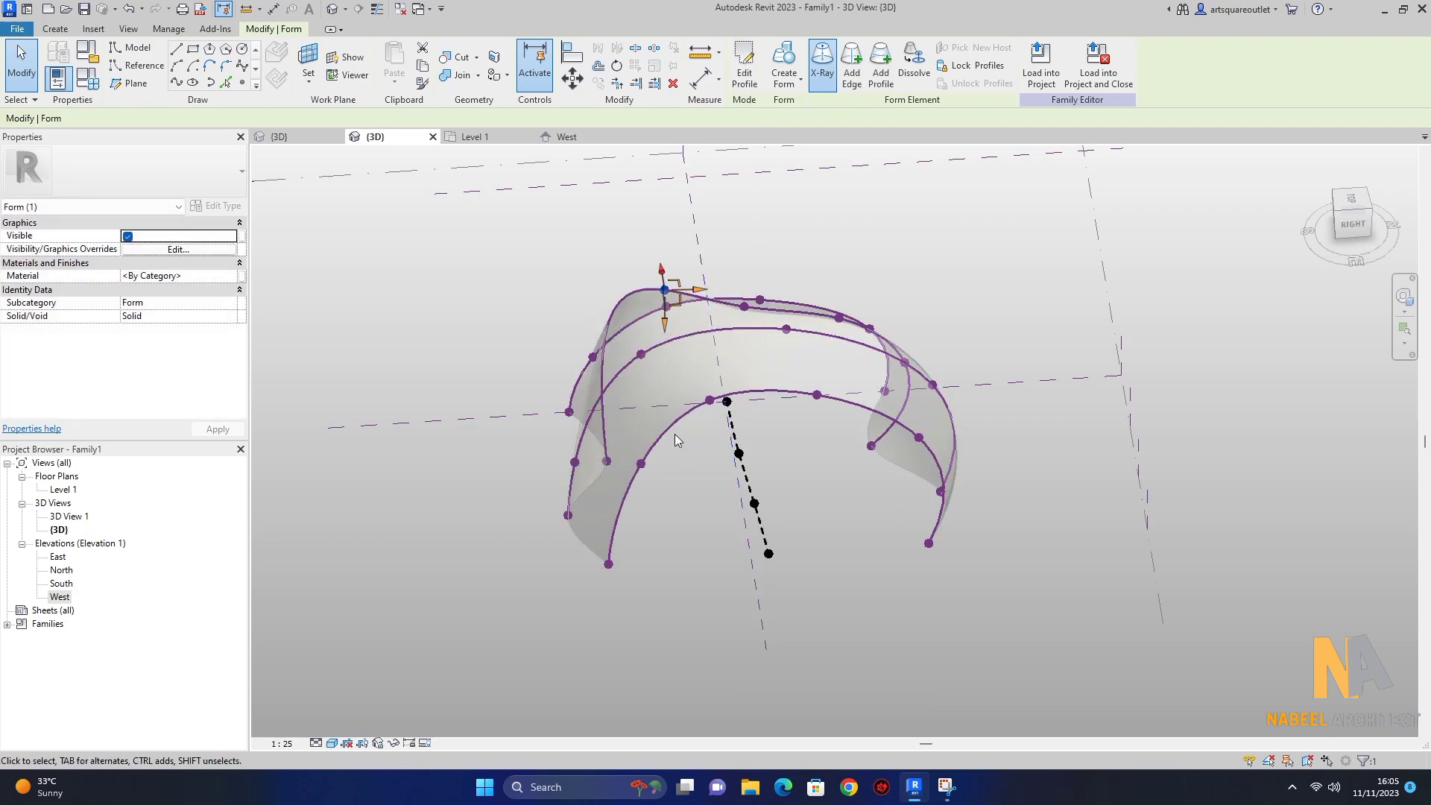
Step: Drag a front-profile vertex upward along the curve
click(697, 409)
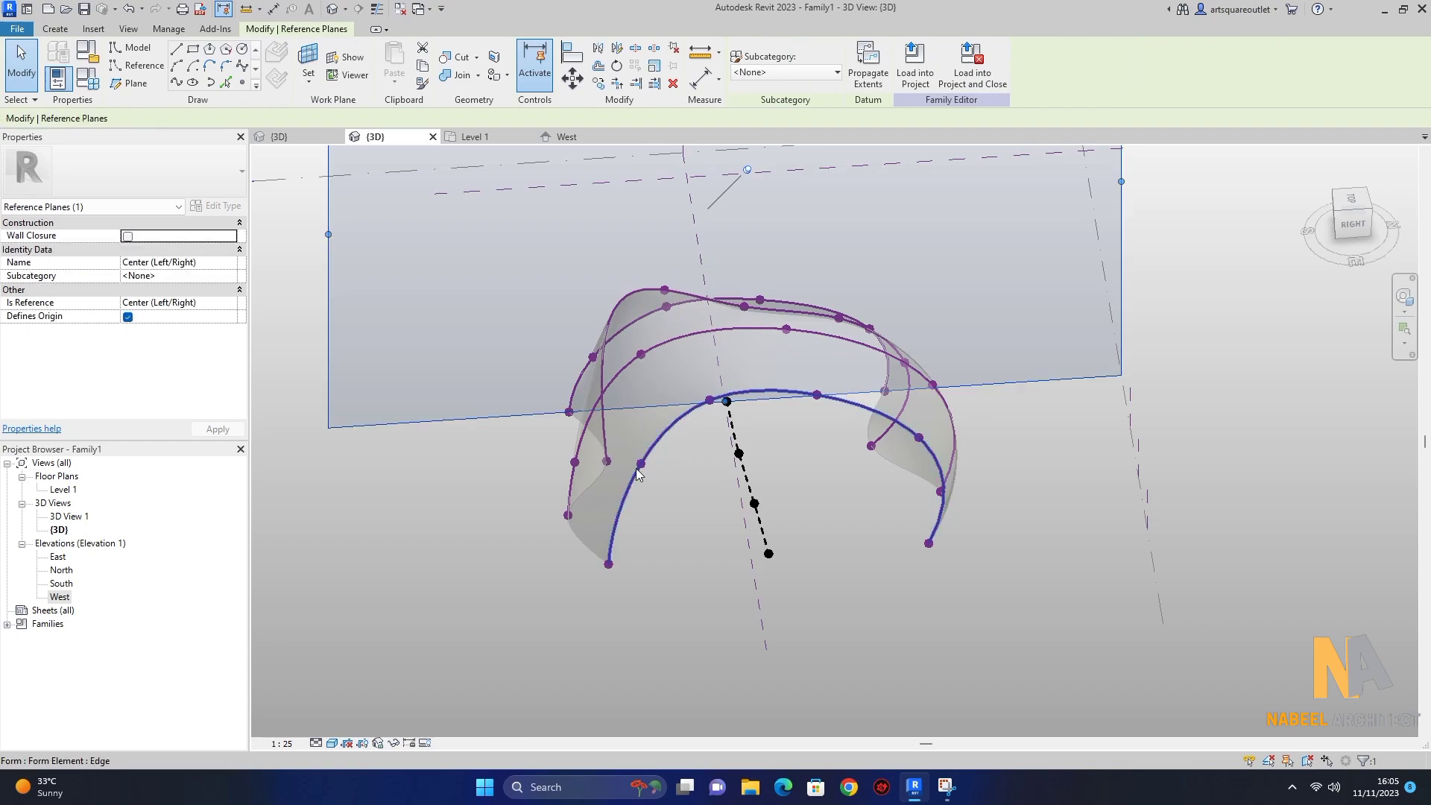
key(Escape)
click(633, 468)
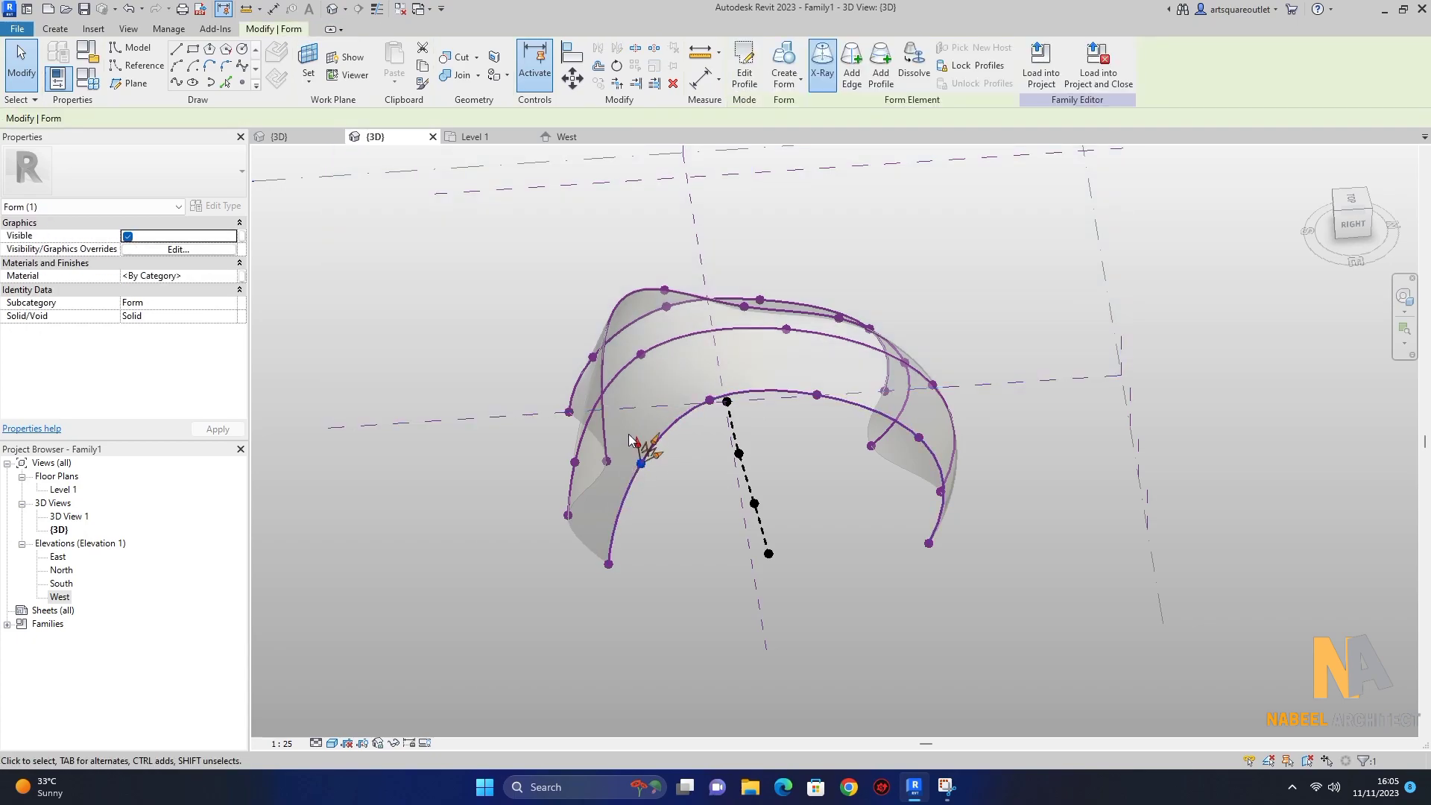
mouse_move(648, 451)
mouse_down()
mouse_move(653, 422)
mouse_move(626, 430)
mouse_move(639, 410)
mouse_up()
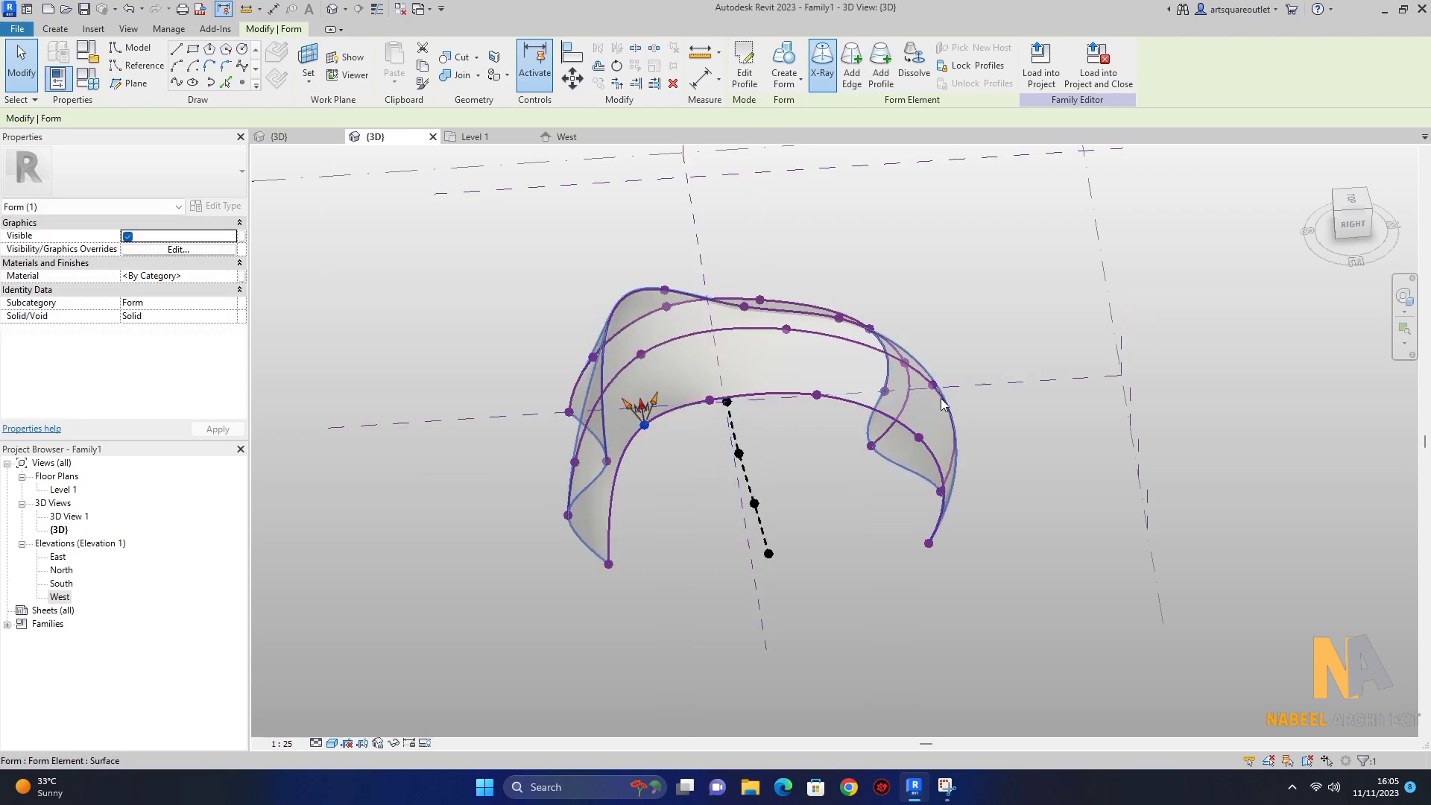
Step: Turn X-Ray off so the reshaped arch appears opaque, and orbit around it
click(823, 75)
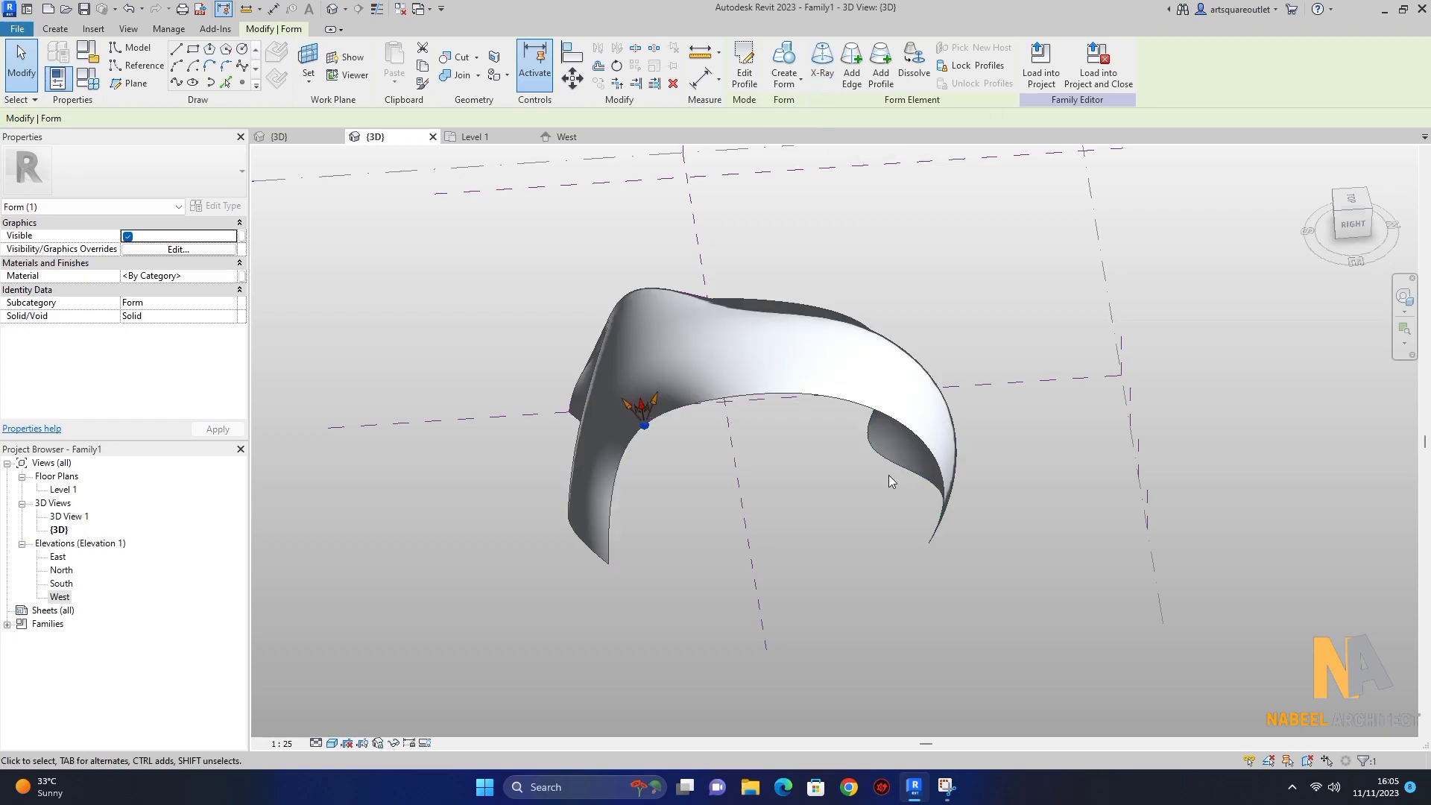
click(1404, 298)
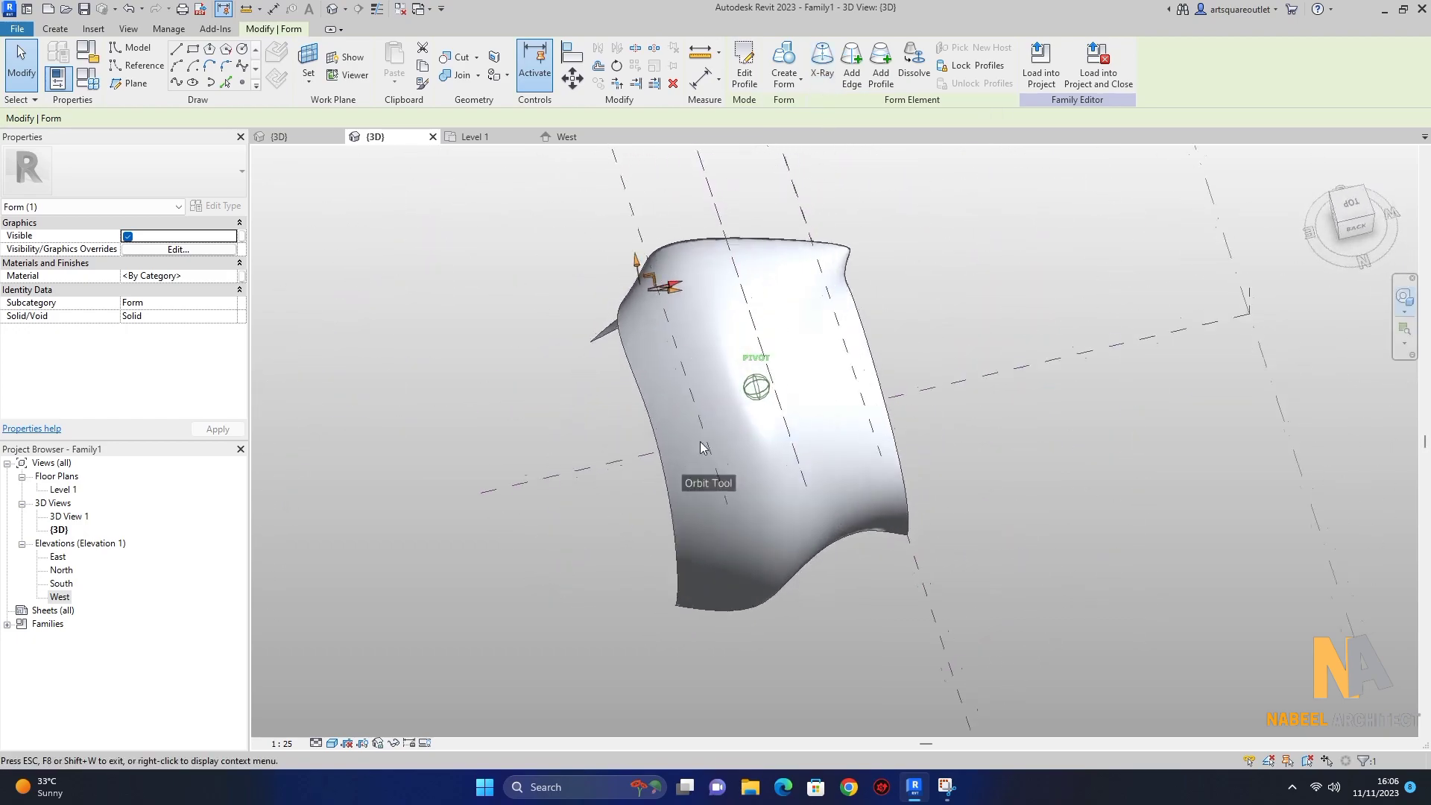